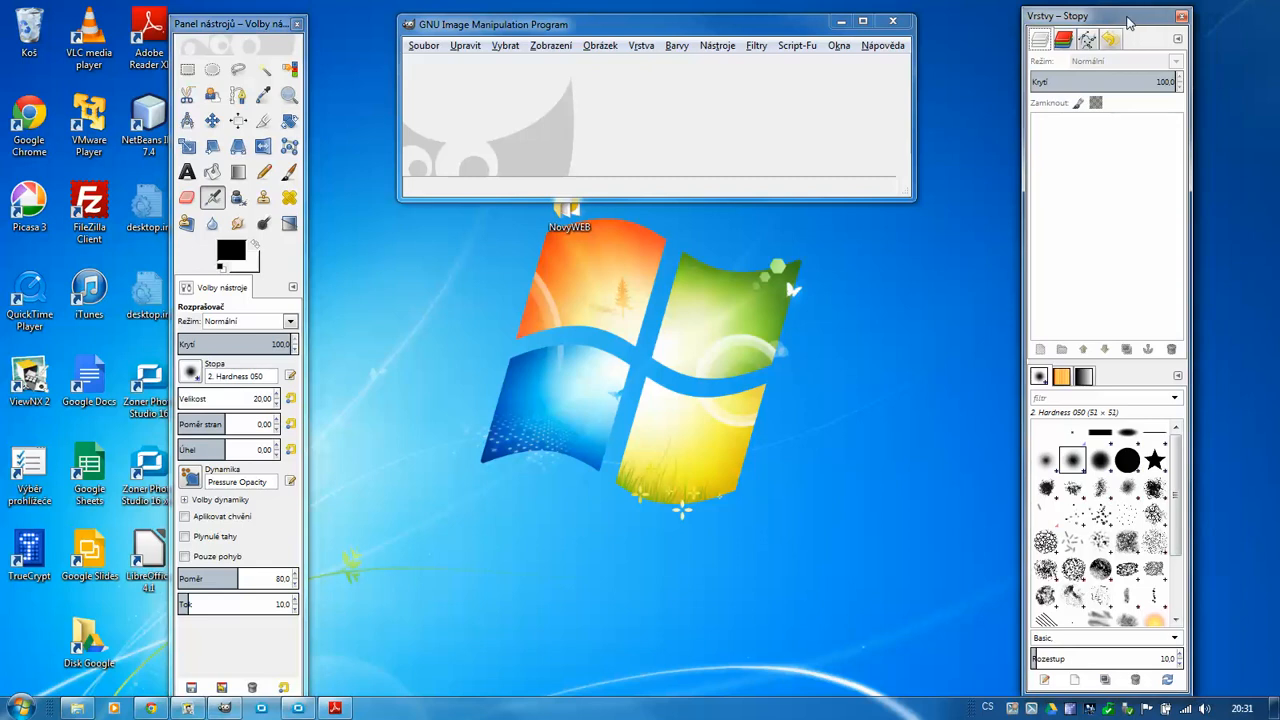
Switch the interface to single-window mode and reposition the combined window so it fills the screen.
left_click_drag(231, 32, 247, 27)
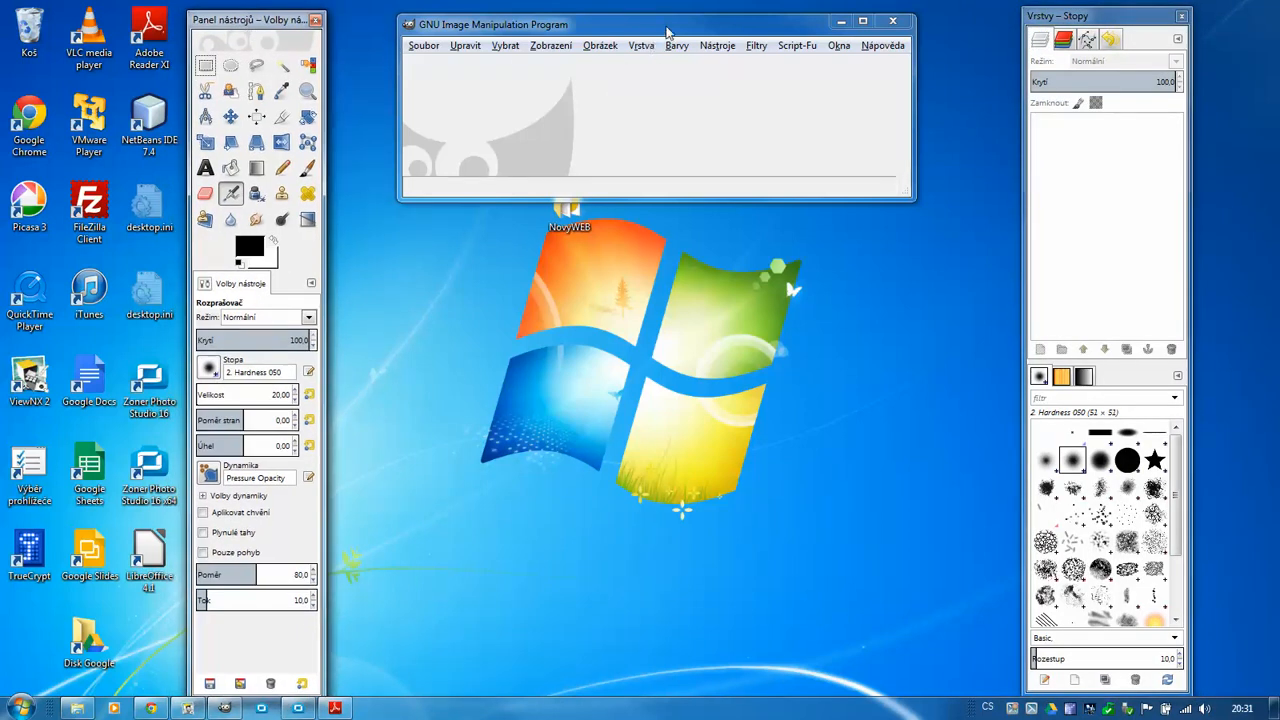
left_click_drag(666, 36, 654, 32)
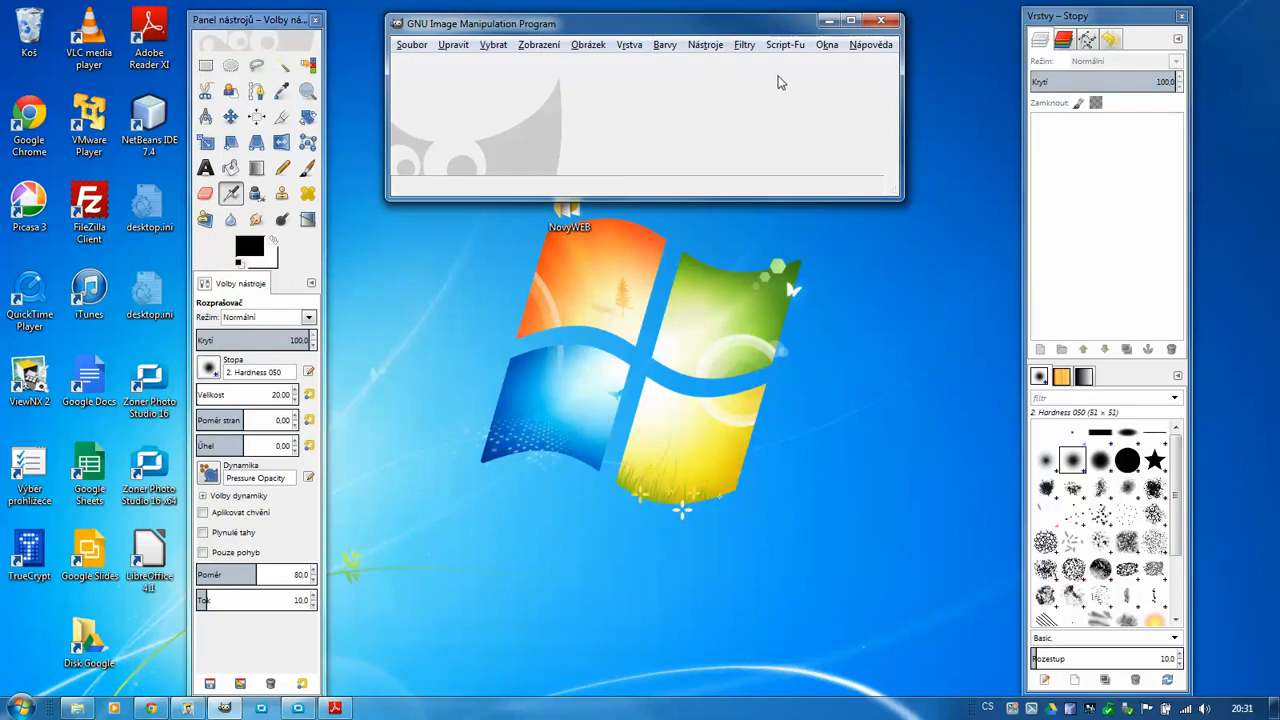
left_click(826, 45)
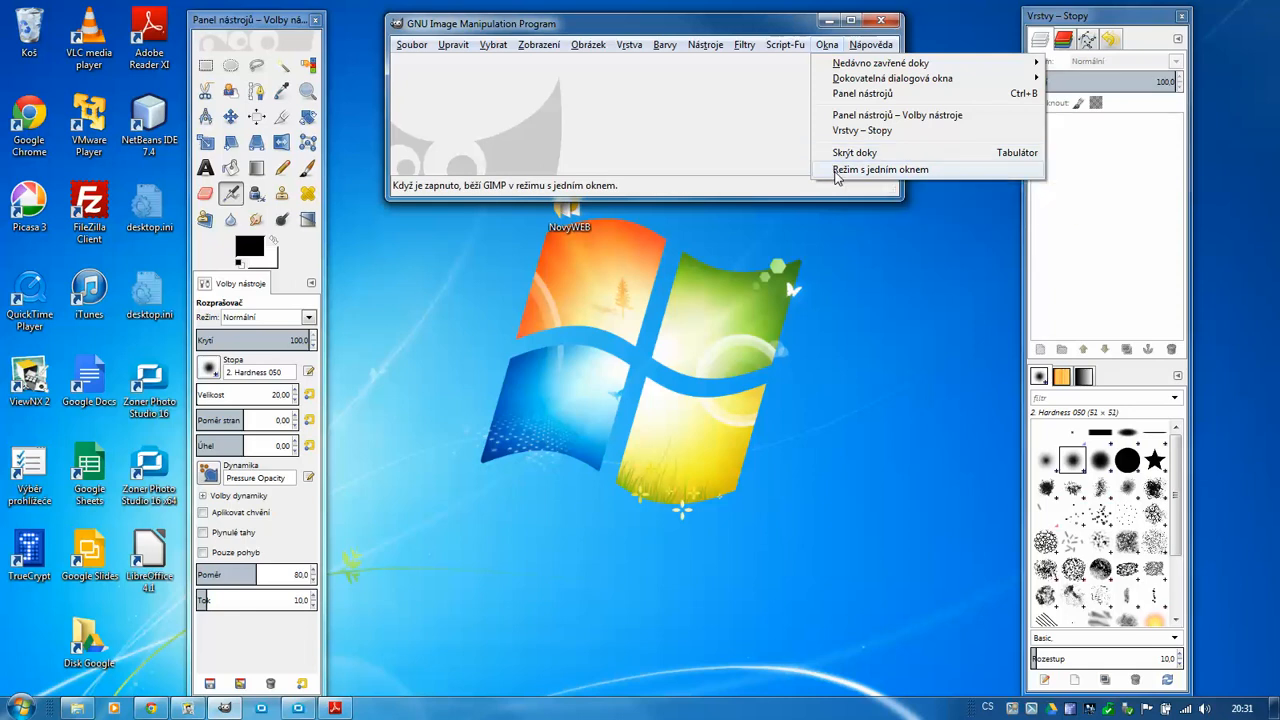
left_click(837, 172)
left_click_drag(926, 40, 557, 30)
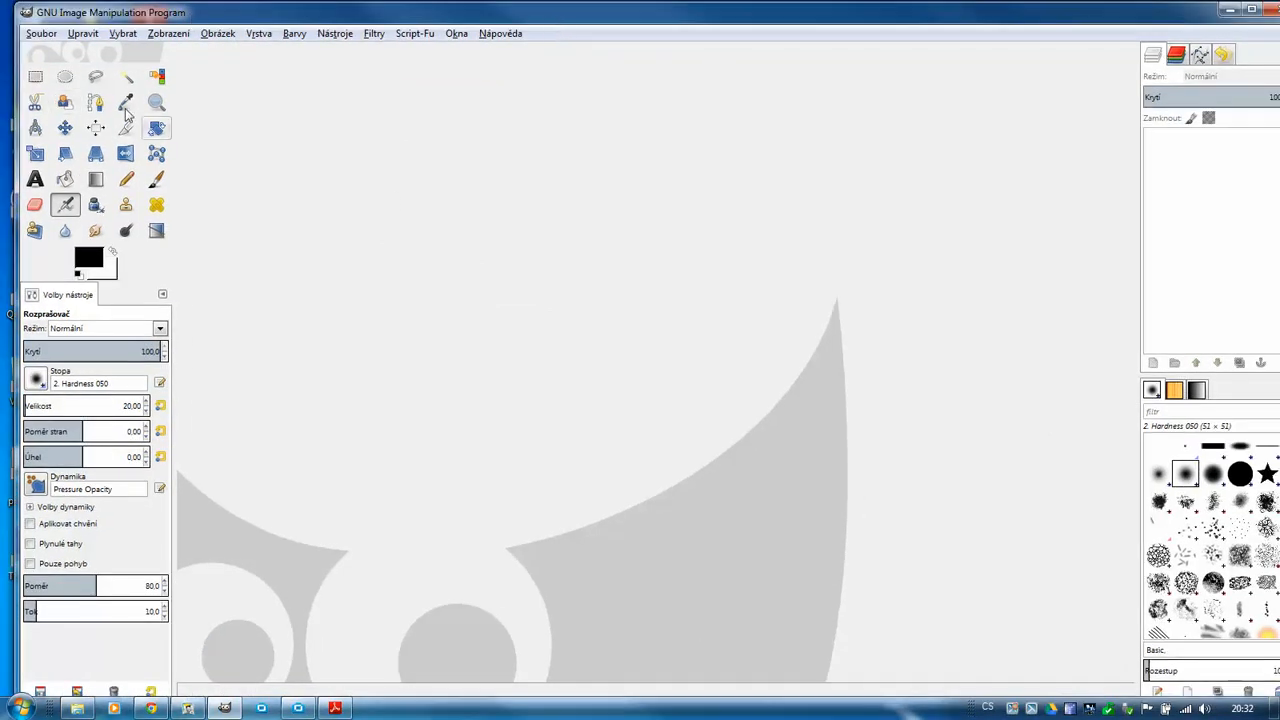
left_click_drag(1017, 22, 1003, 16)
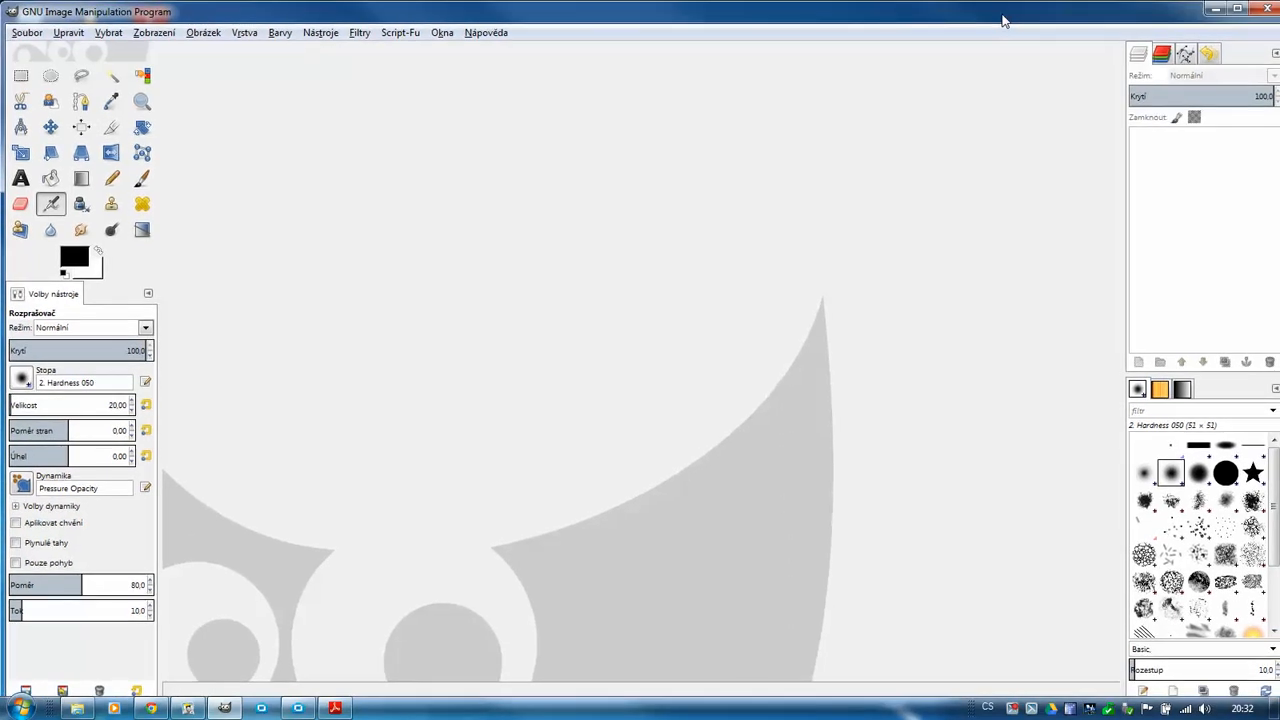
Turn single-window mode off and back on, and maximize the combined window.
left_click(441, 33)
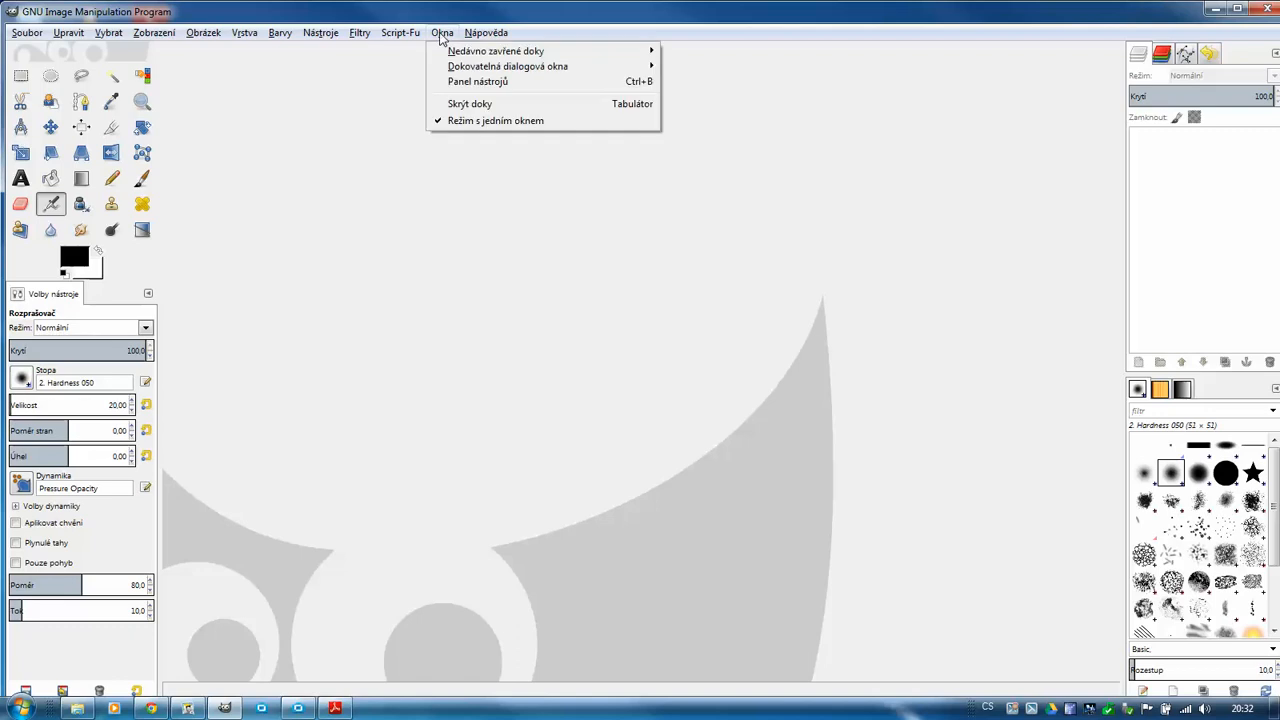
left_click(462, 121)
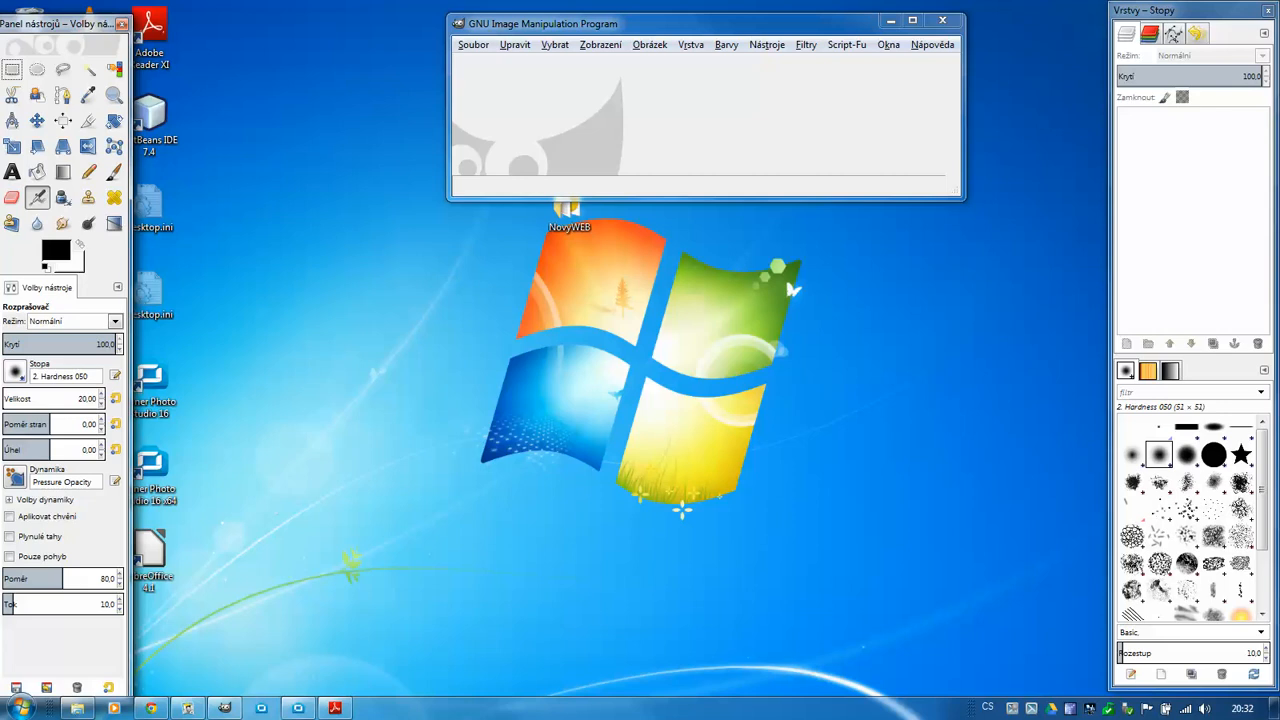
left_click(888, 44)
left_click(1040, 166)
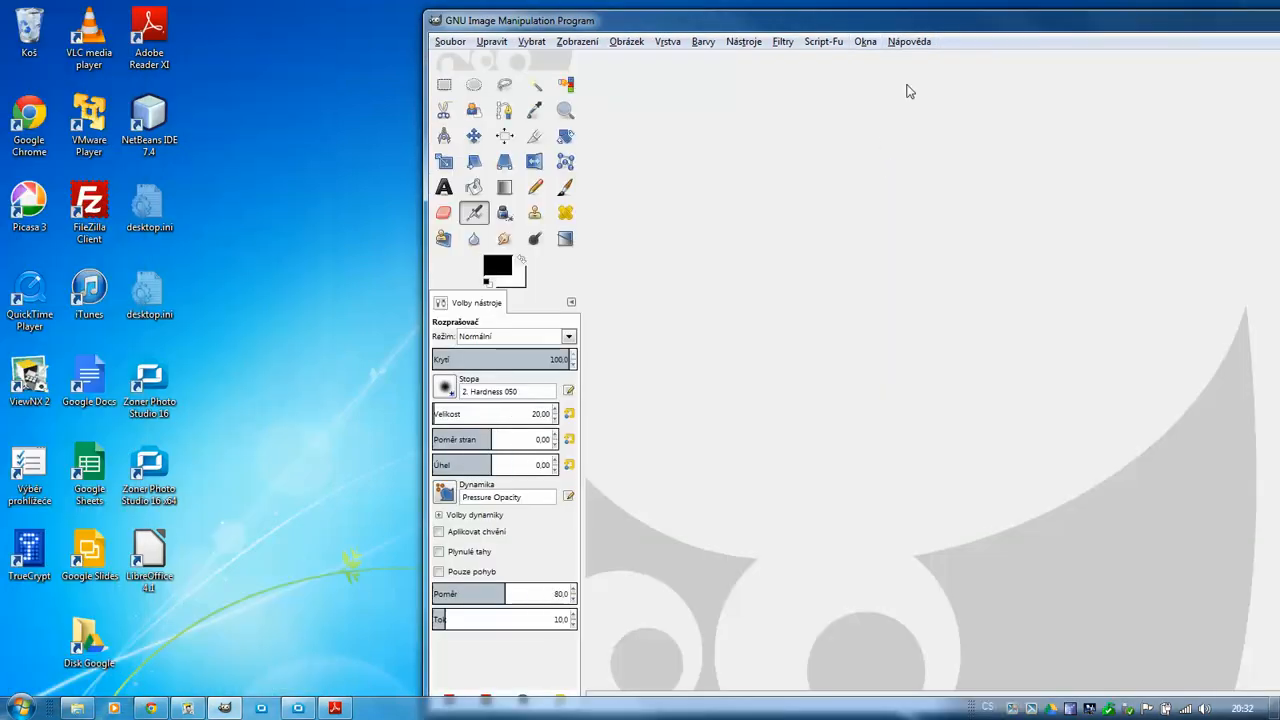
left_click_drag(943, 30, 509, 14)
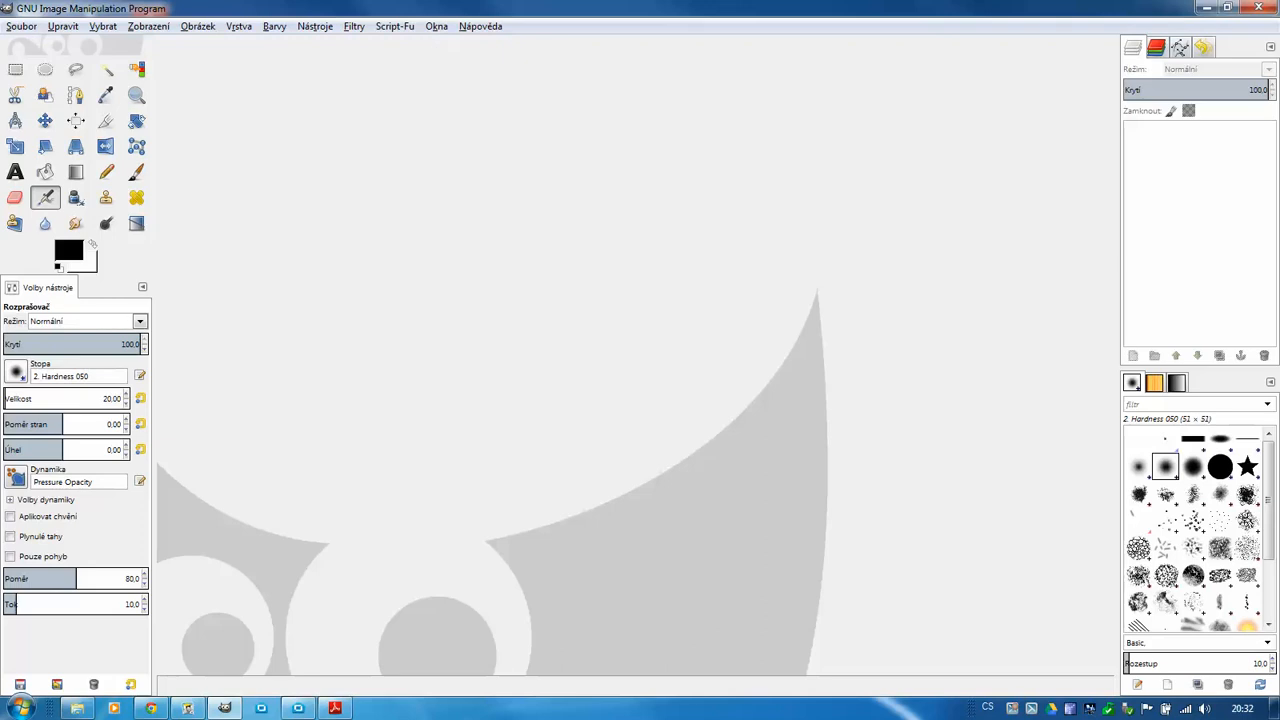
Open the image 2.jpg from the Ptaci folder inside Nikon-3100.
left_click(27, 32)
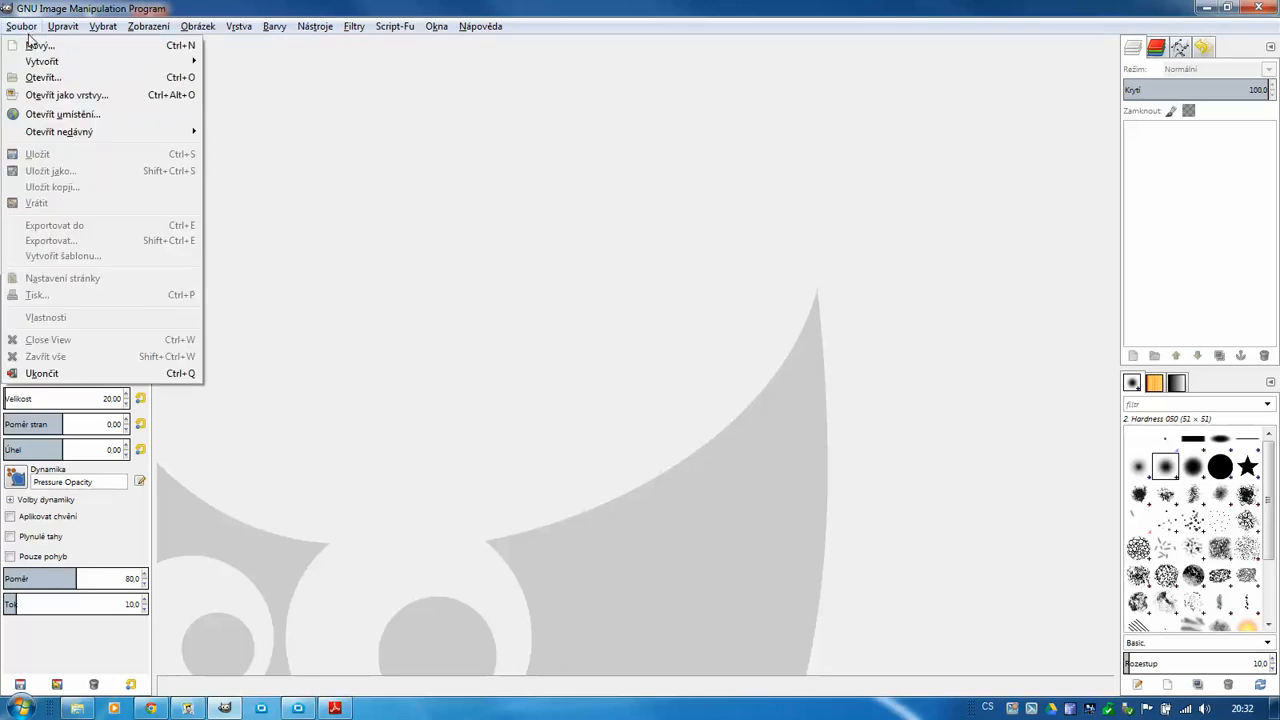
left_click(40, 78)
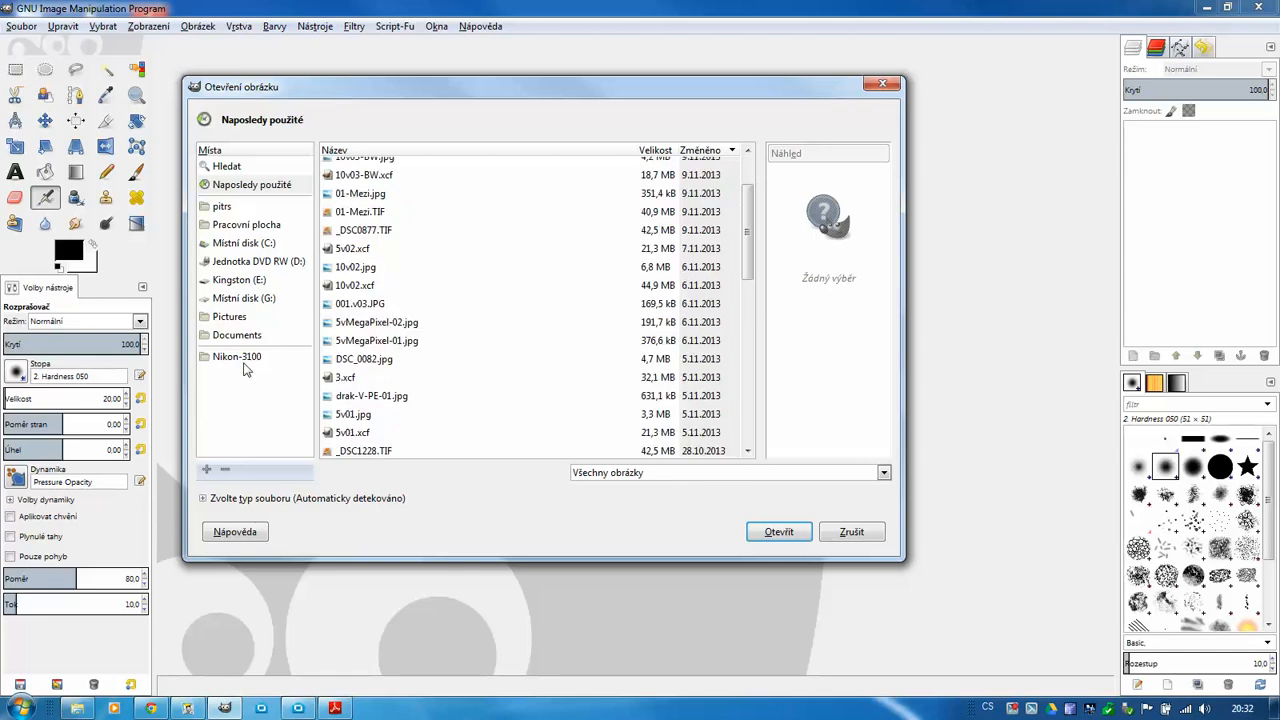
left_click(243, 360)
scroll(433, 280, "down", 5)
scroll(433, 286, "down", 5)
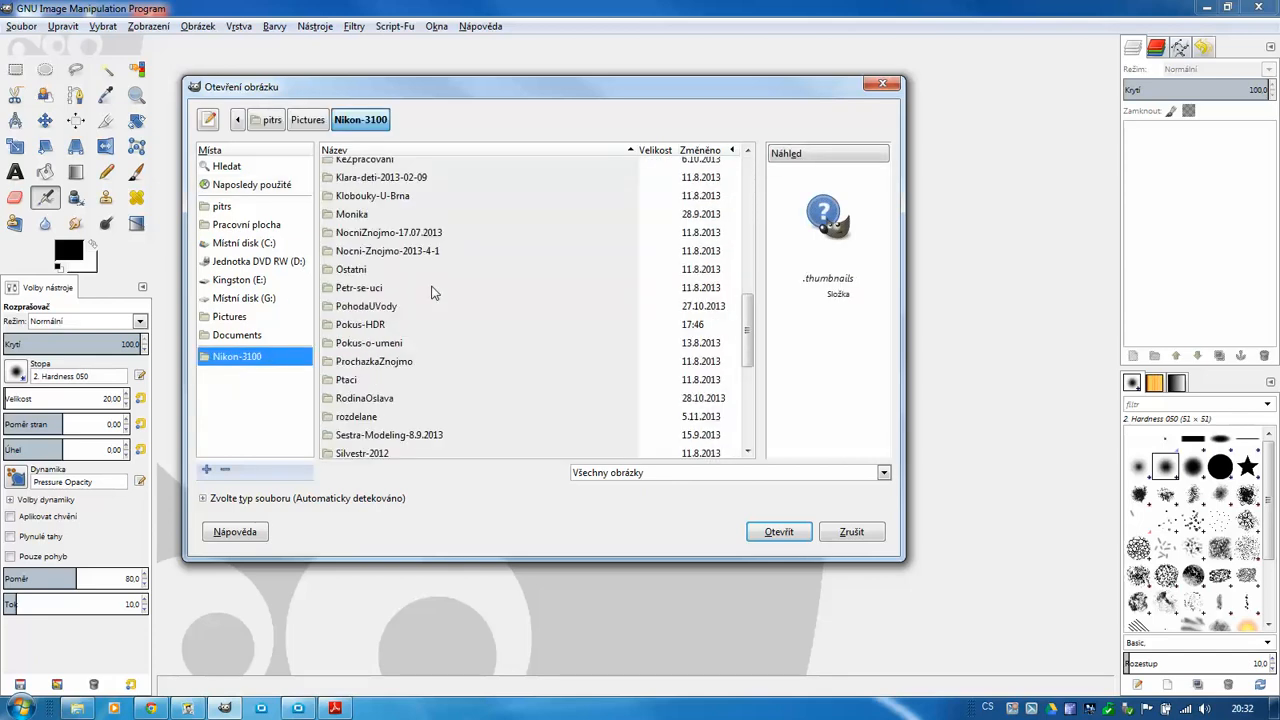
left_click(340, 380)
double_click(340, 380)
key("Down")
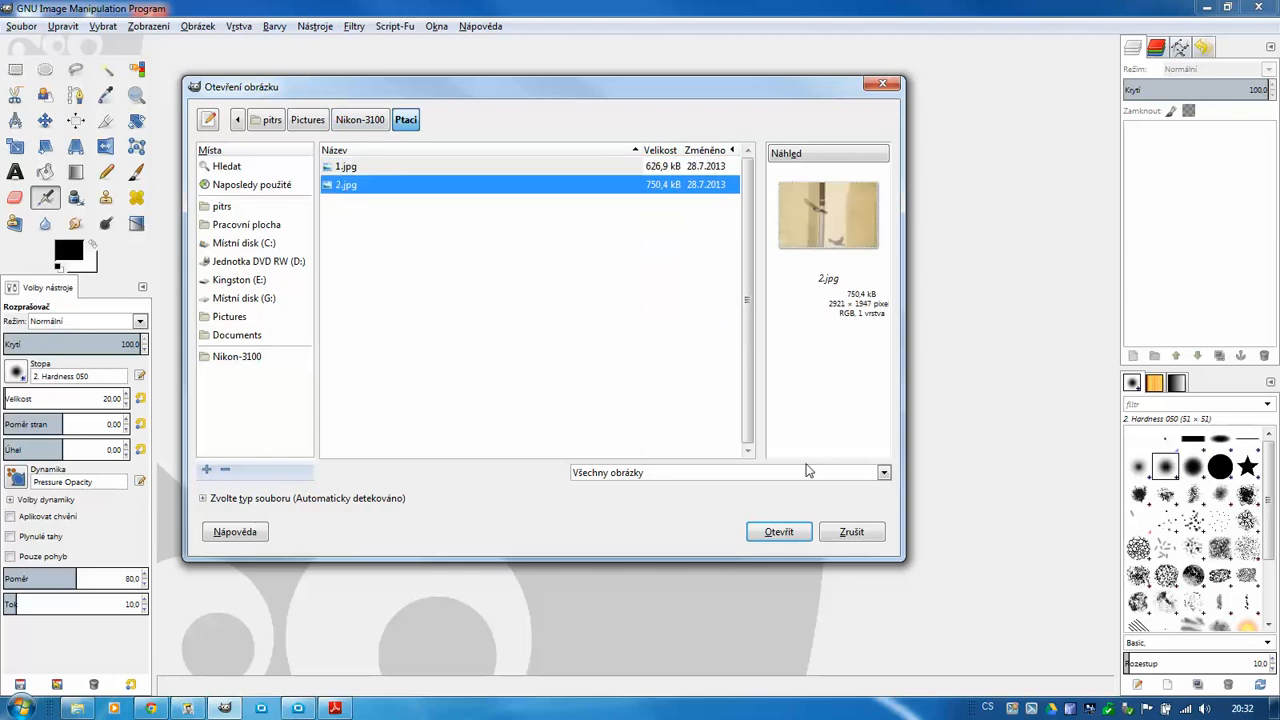
left_click(776, 531)
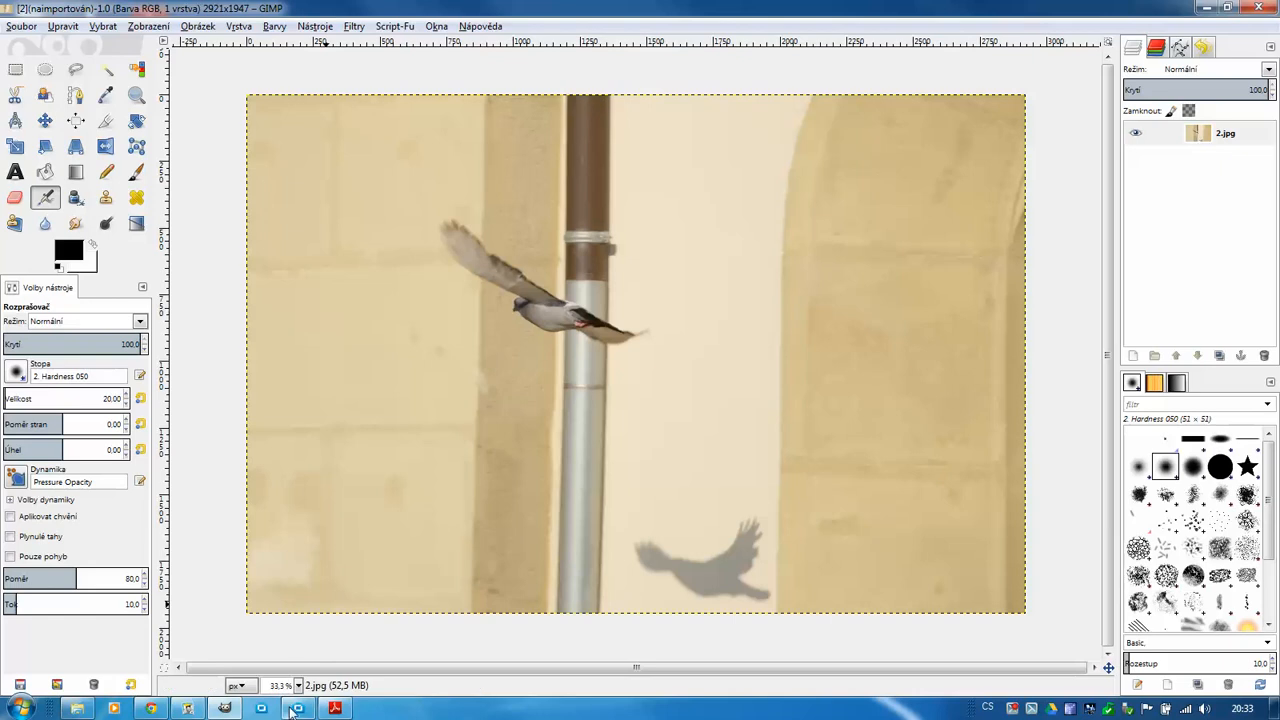
Select the drainpipe section directly above the pigeon's back with Free Select, following the bird's upper edge closely.
left_click(298, 686)
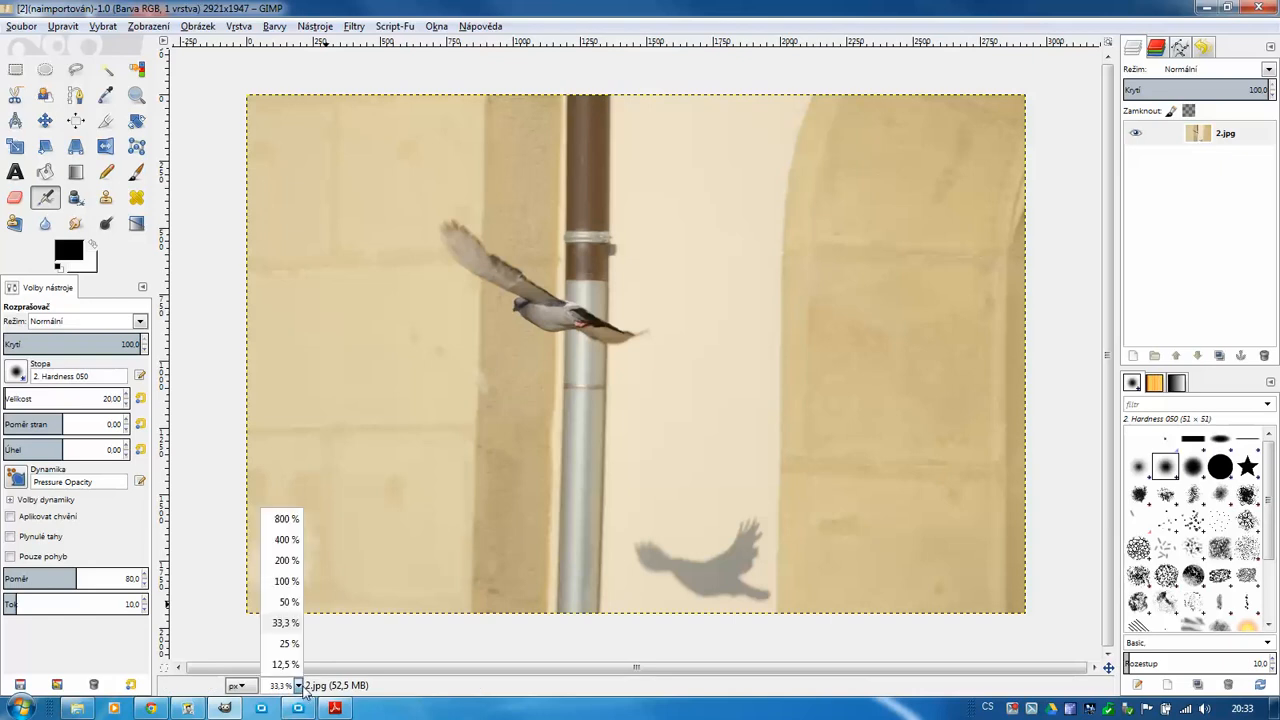
left_click(287, 561)
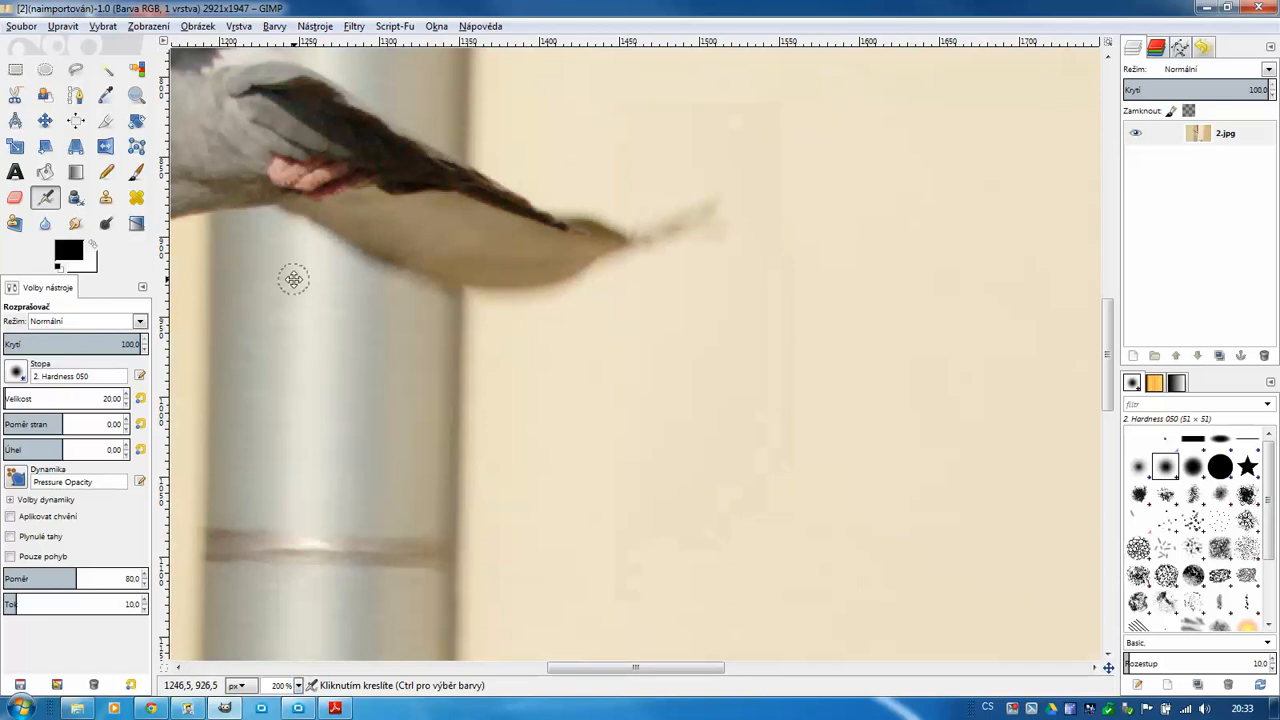
mouse_move(292, 280)
left_mouse_down()
mouse_move(420, 356)
mouse_move(720, 480)
mouse_move(846, 566)
mouse_move(743, 569)
mouse_move(609, 549)
mouse_move(605, 564)
left_mouse_up()
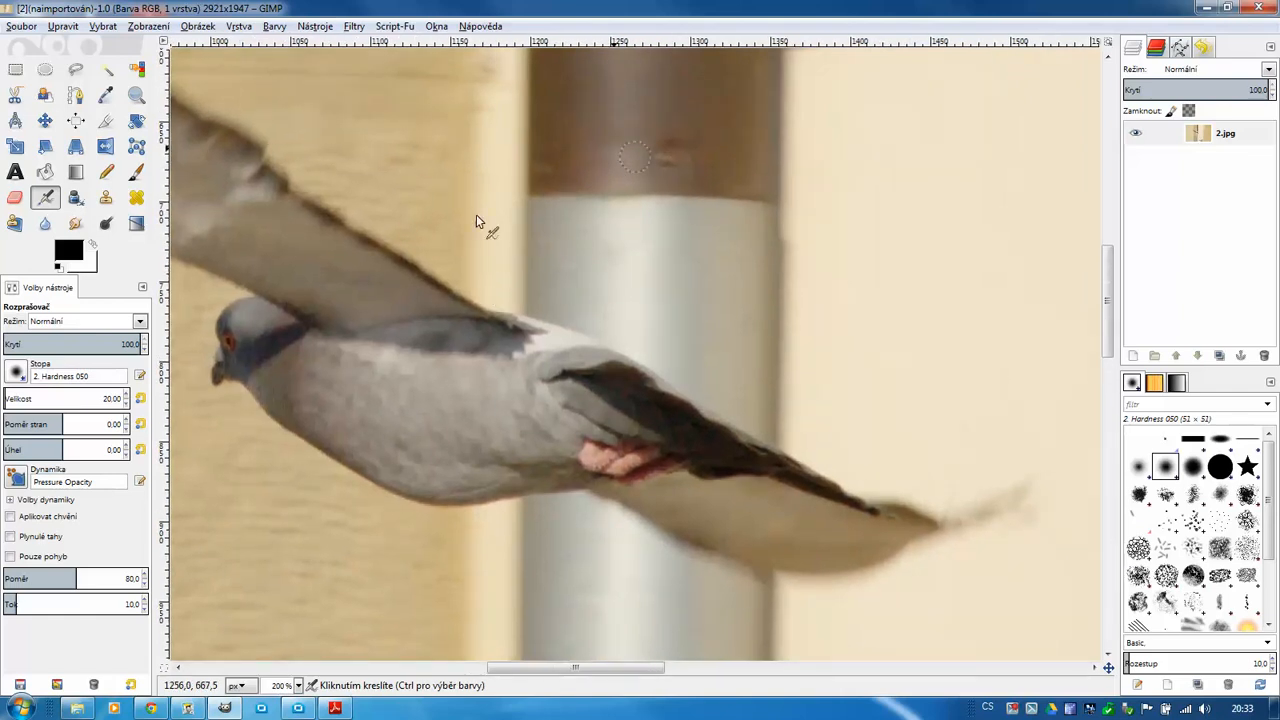
left_click(74, 71)
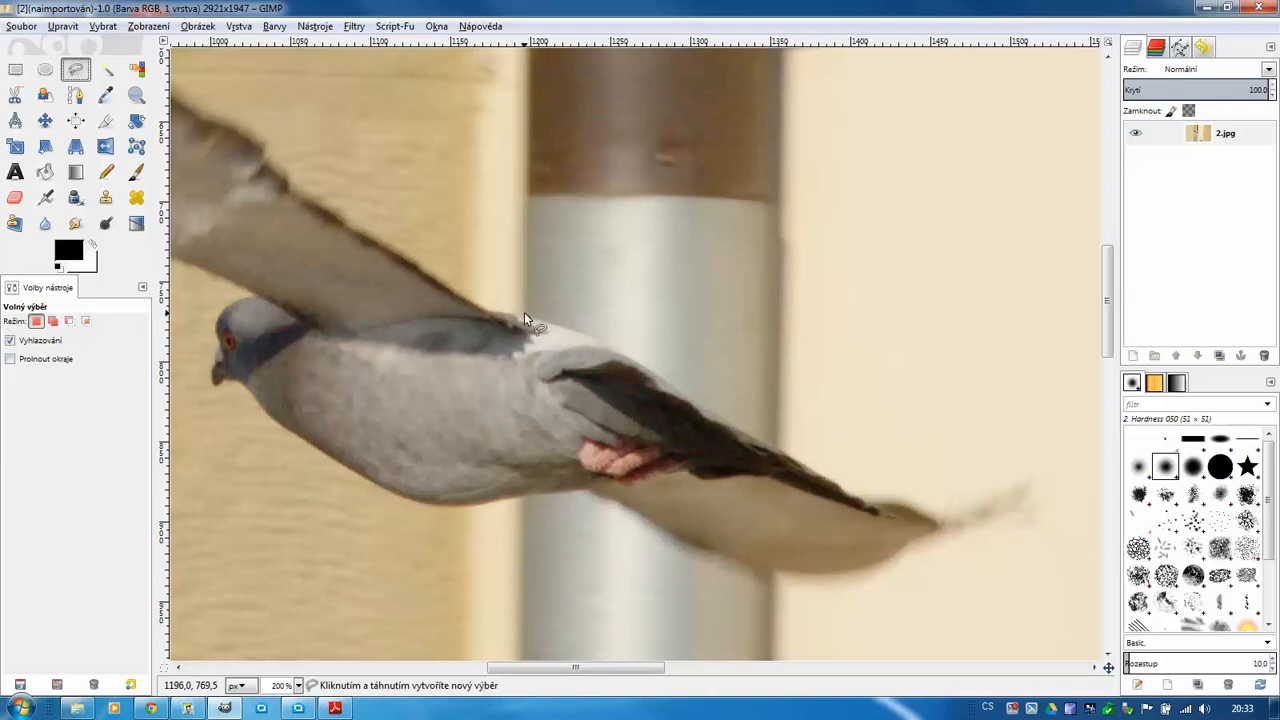
left_click(514, 130)
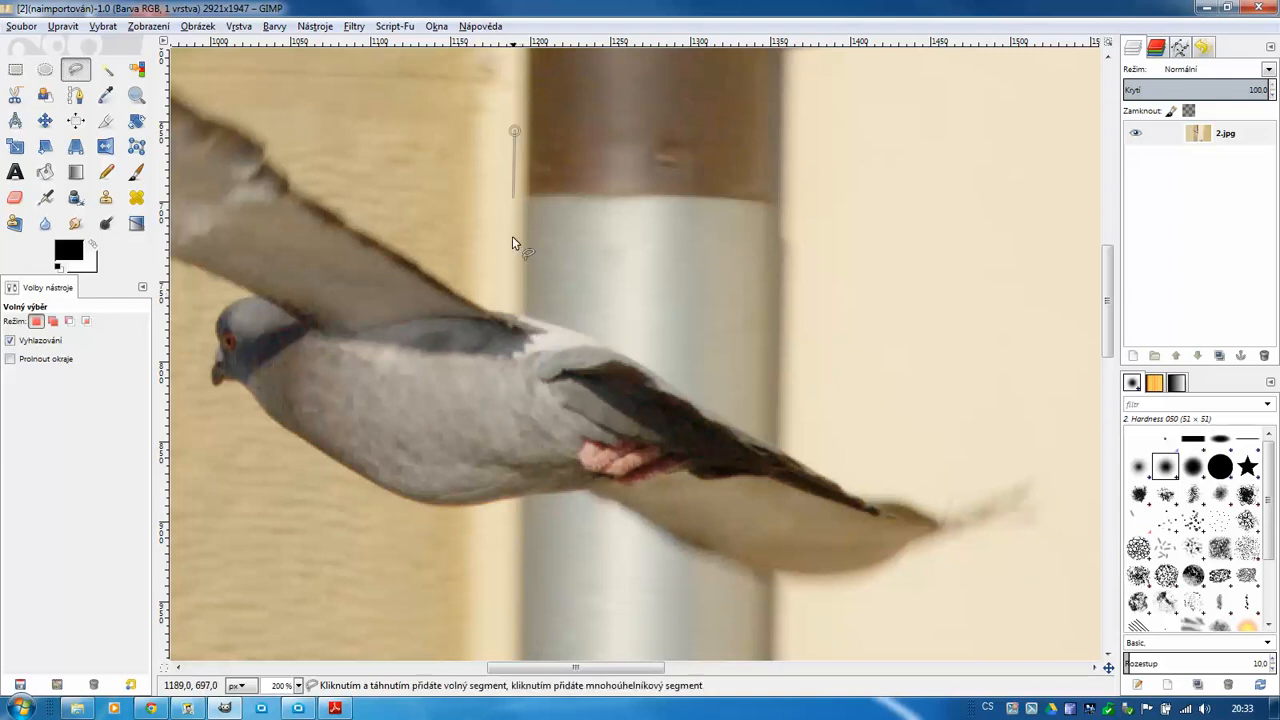
left_click(517, 311)
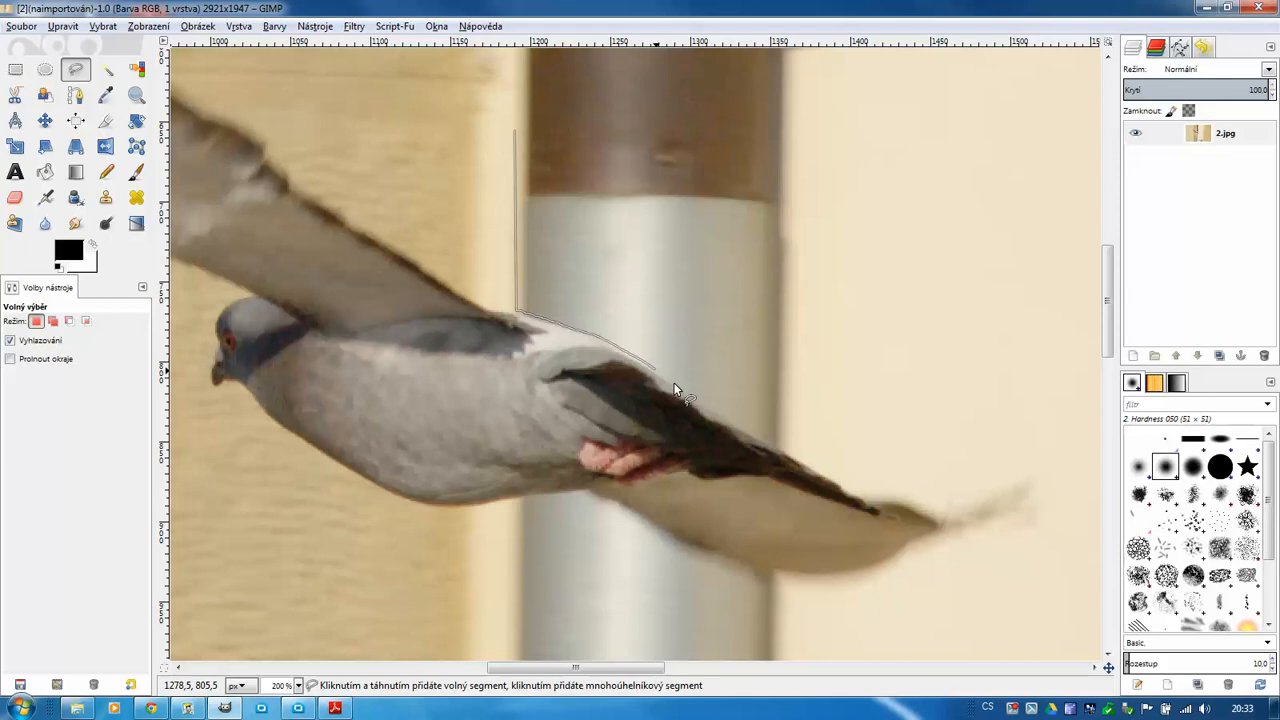
left_click_drag(676, 390, 783, 448)
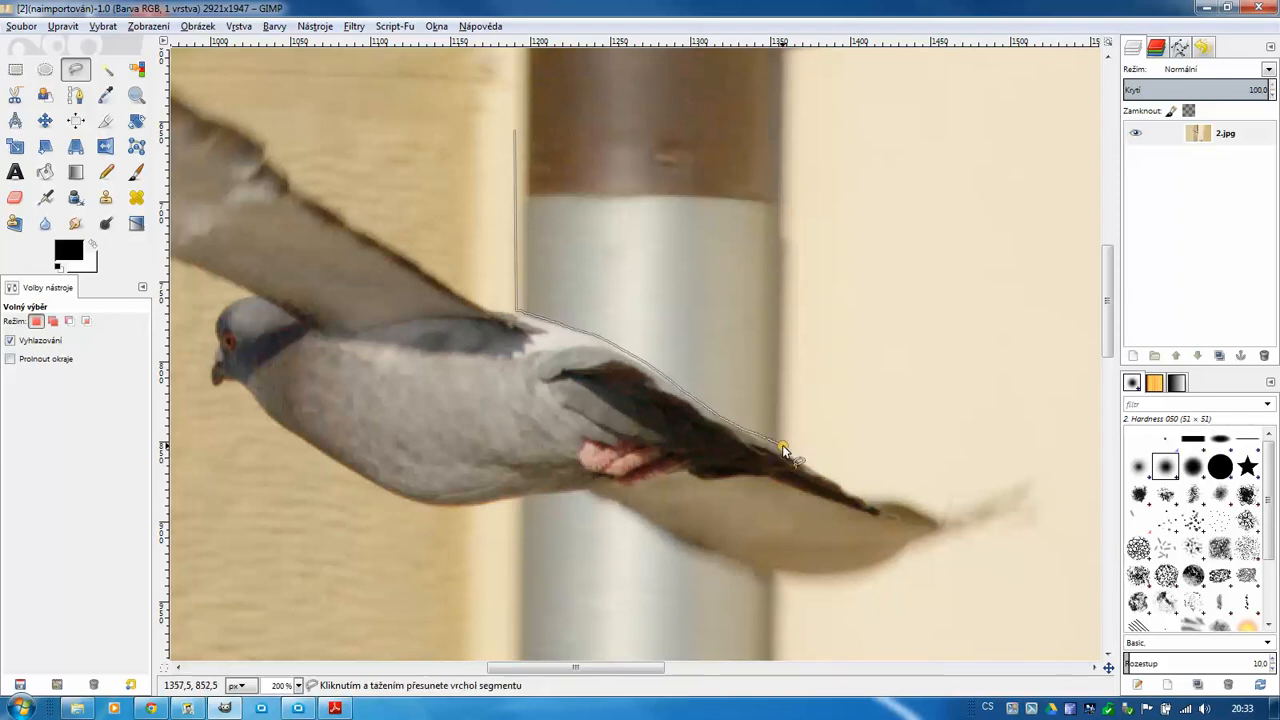
left_click(788, 97)
left_click(513, 129)
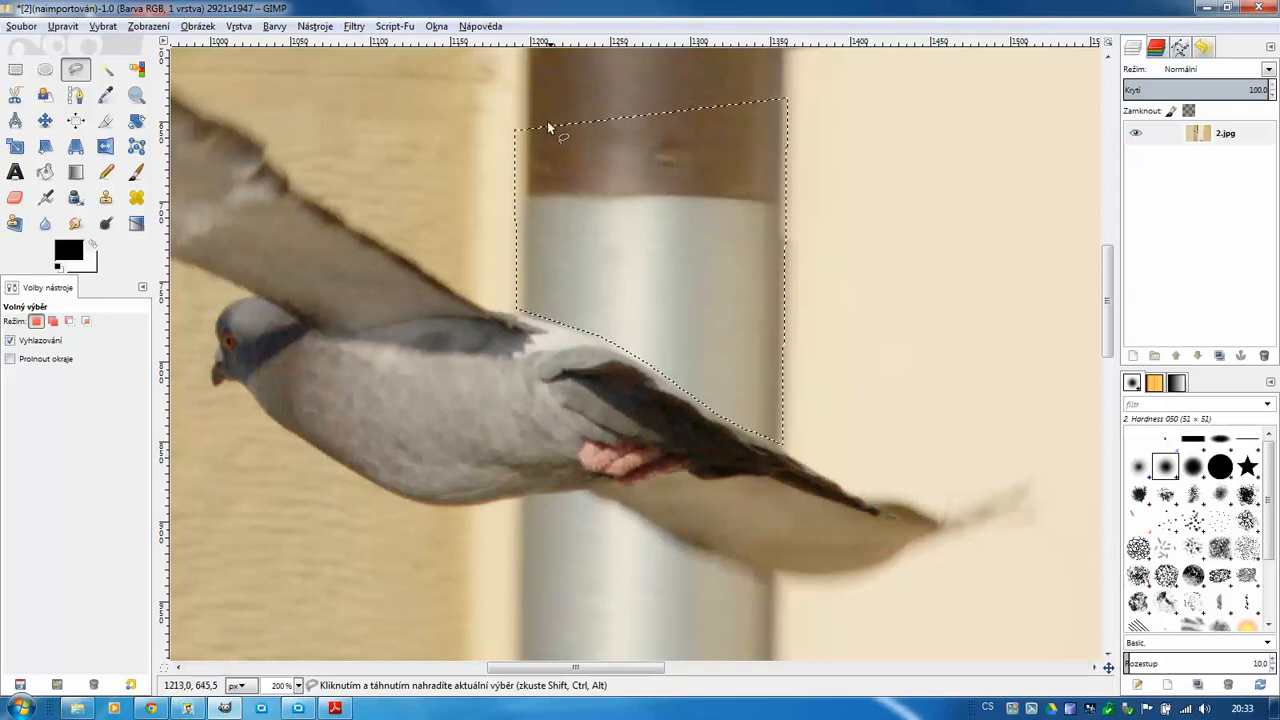
Move only the selection outline onto the clean wall right of the drainpipe, and copy and paste that wall patch.
left_click(45, 122)
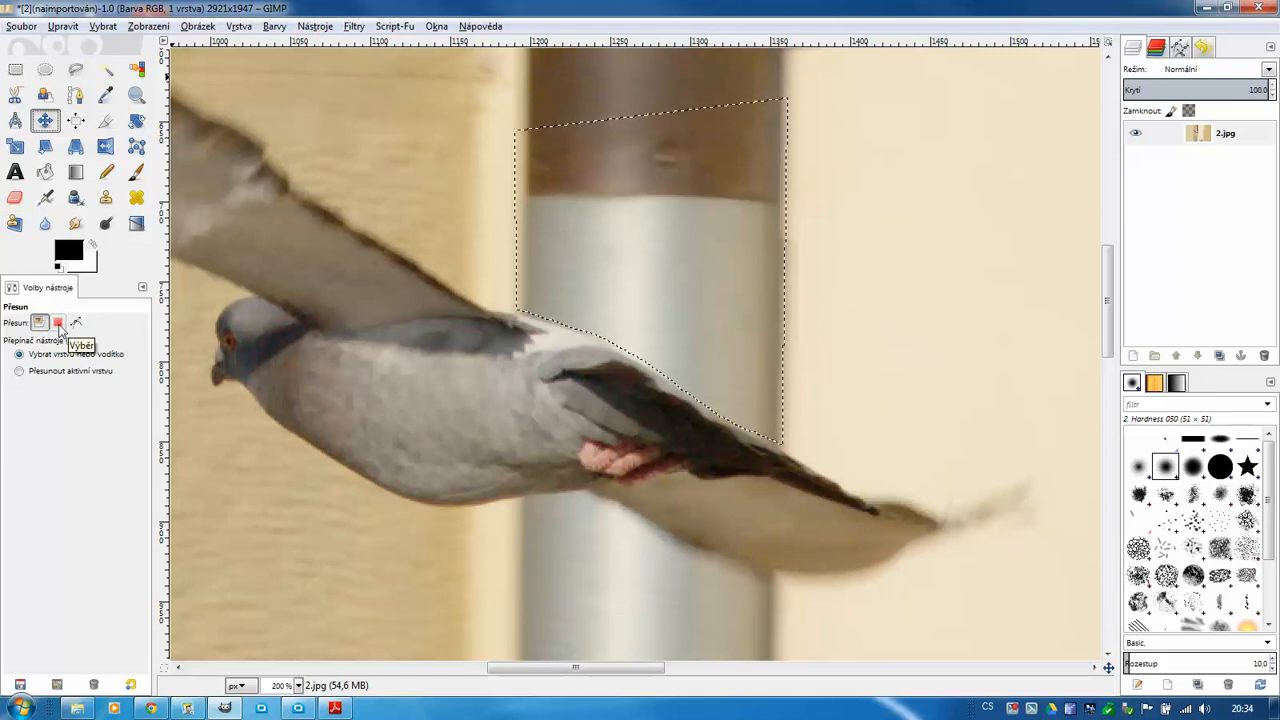
left_click(58, 322)
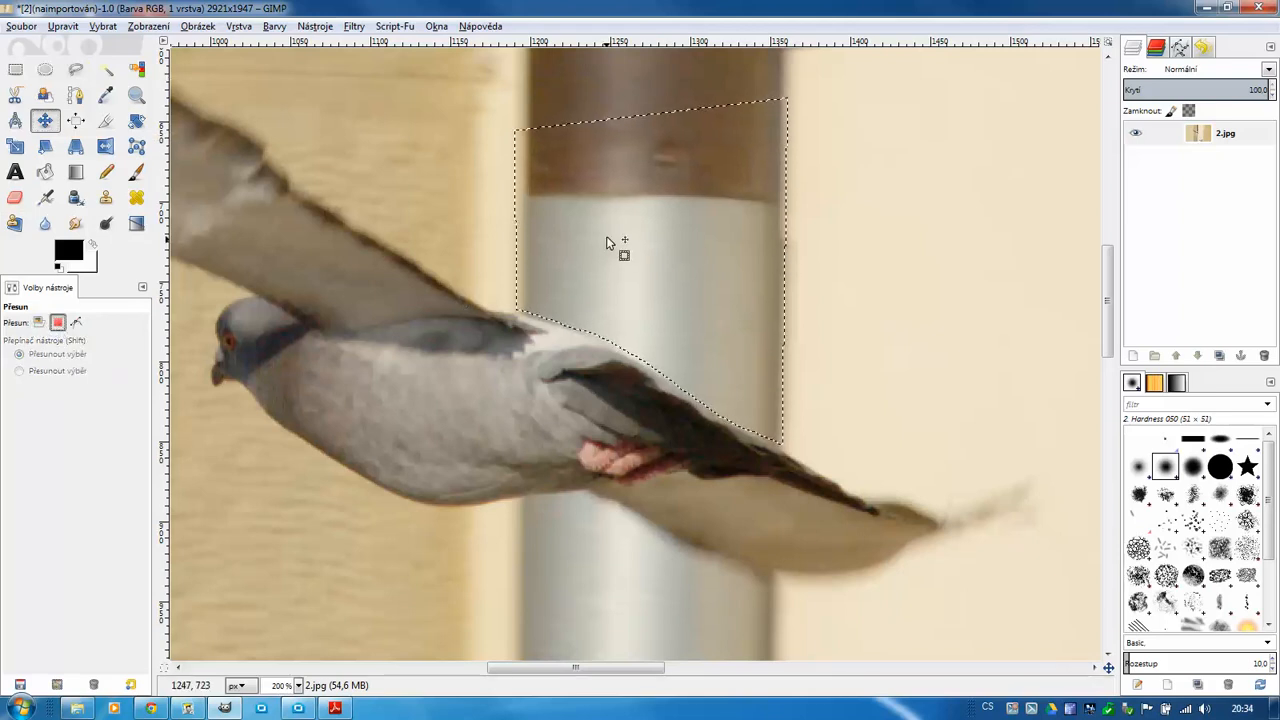
left_click_drag(610, 245, 886, 254)
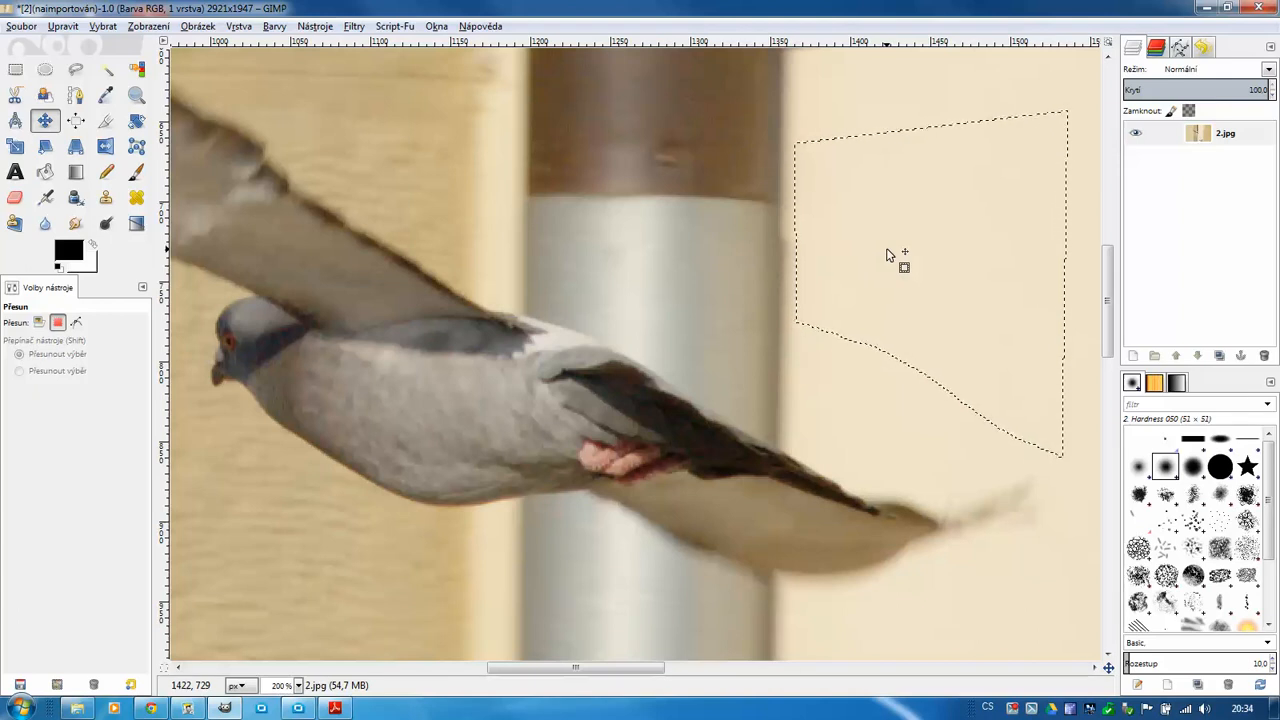
key("ctrl+c")
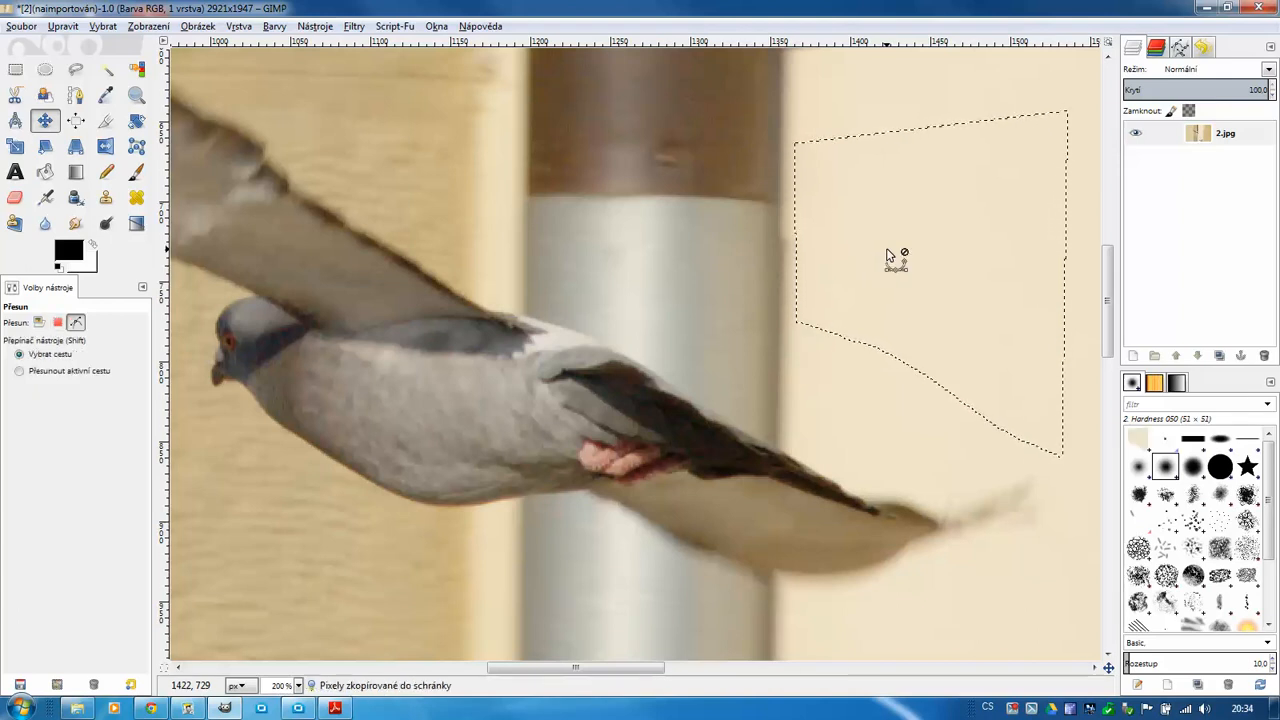
key("ctrl+v")
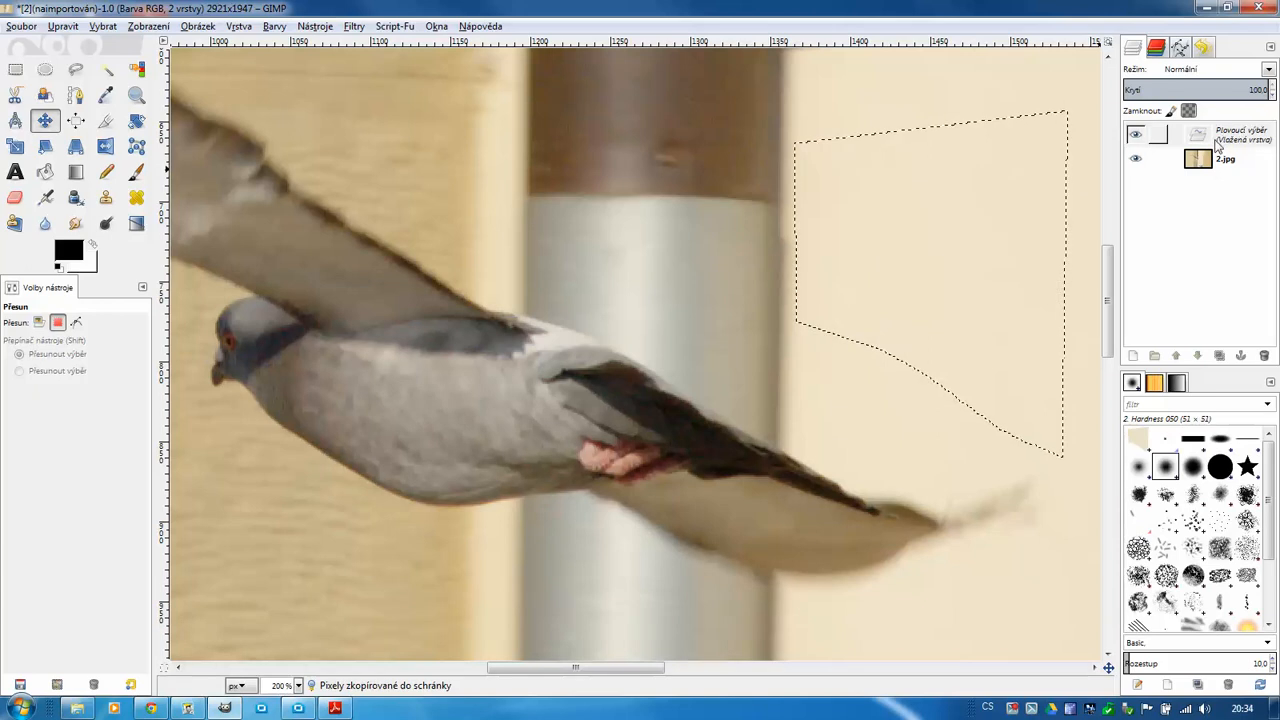
Hide and show the 2.jpg layer to inspect the pasted floating selection.
left_click(1136, 160)
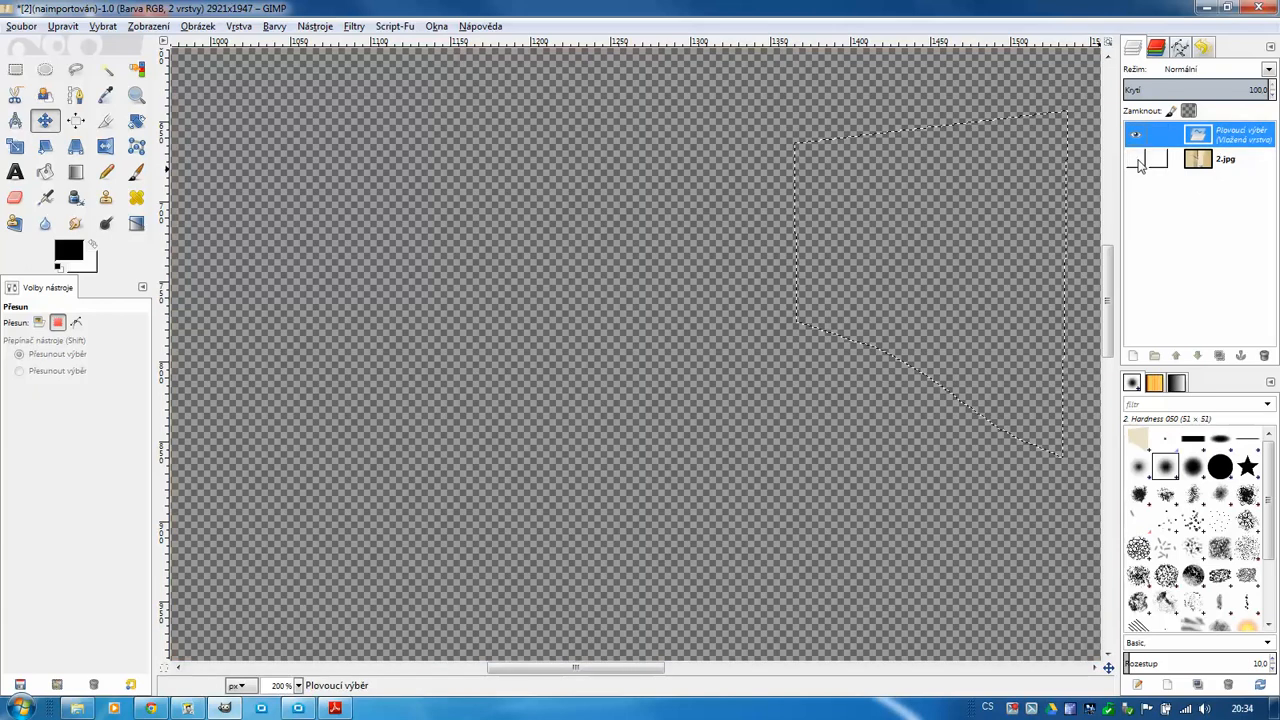
left_click(1136, 160)
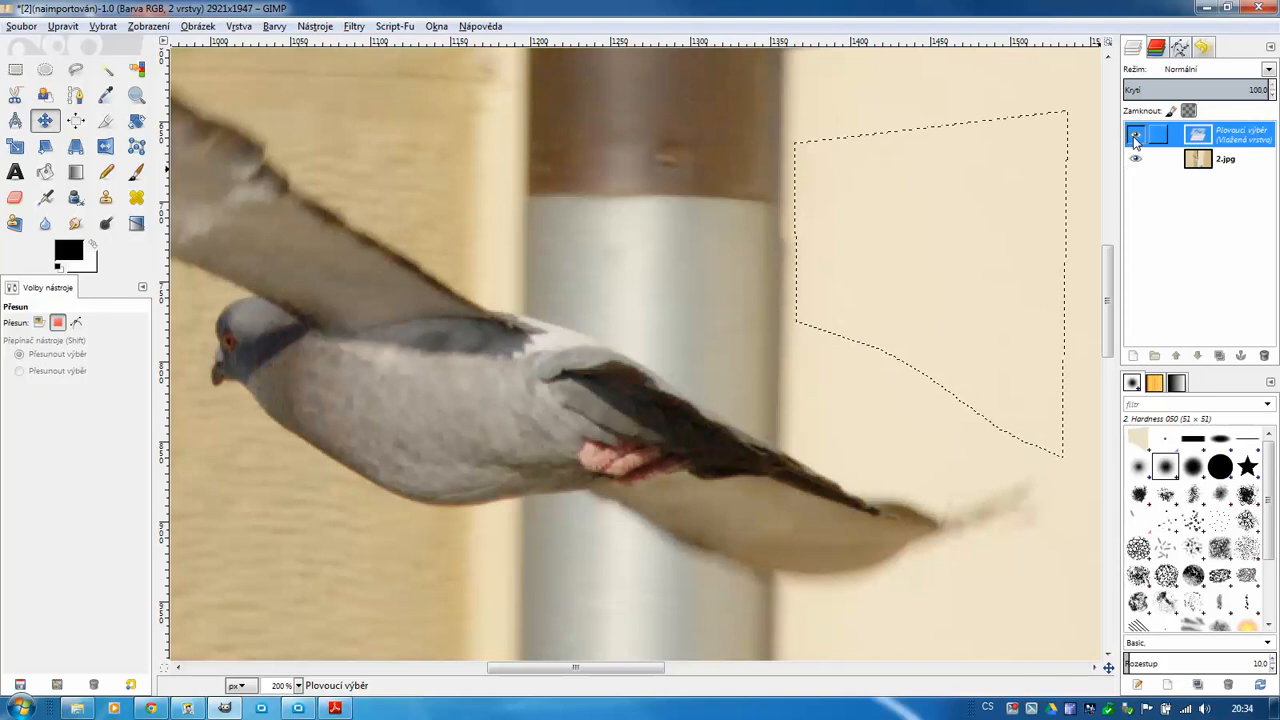
left_click(1136, 160)
left_click(1136, 160)
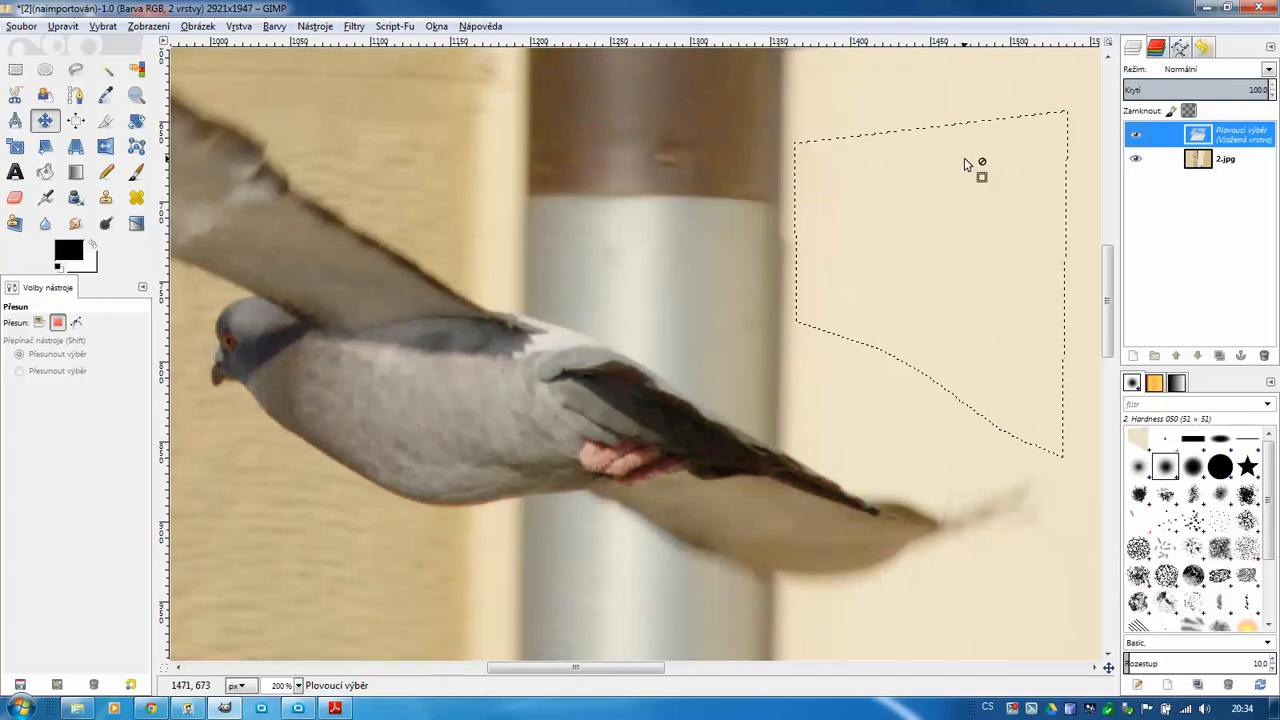
Move the pasted wall patch over the drainpipe above the pigeon's back and convert the floating selection to a new layer.
left_click(39, 322)
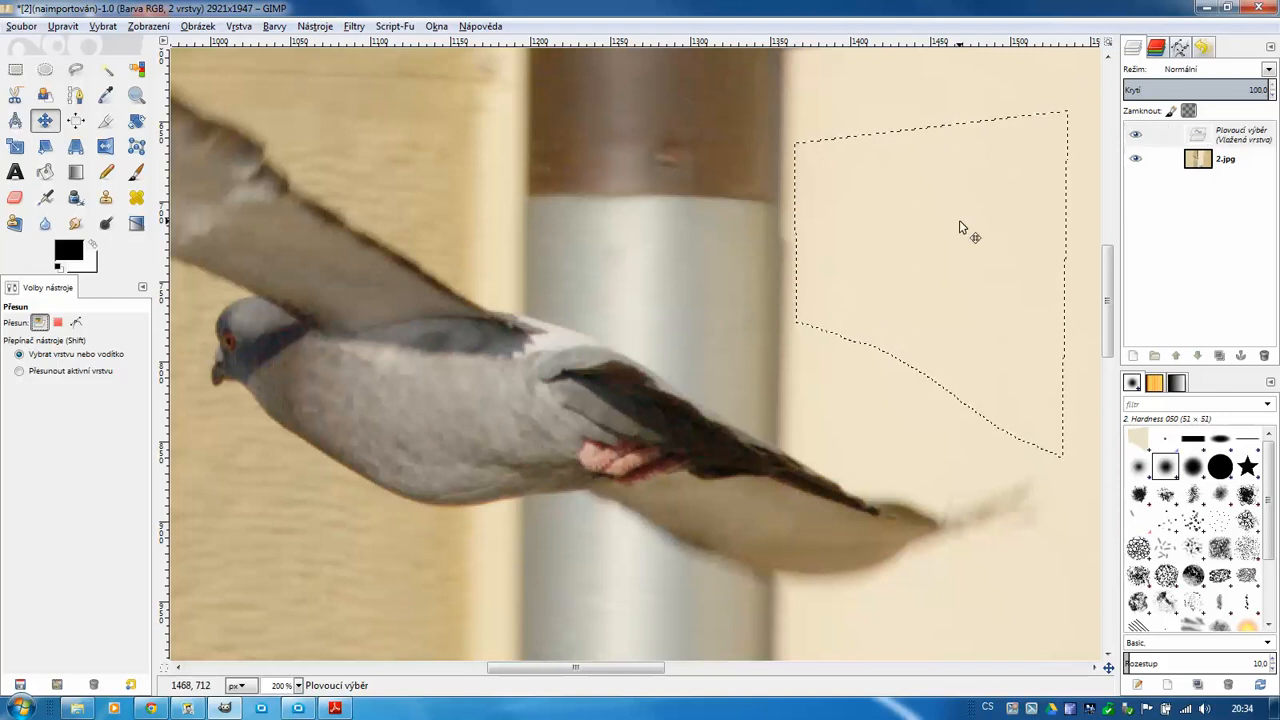
left_click_drag(947, 227, 679, 218)
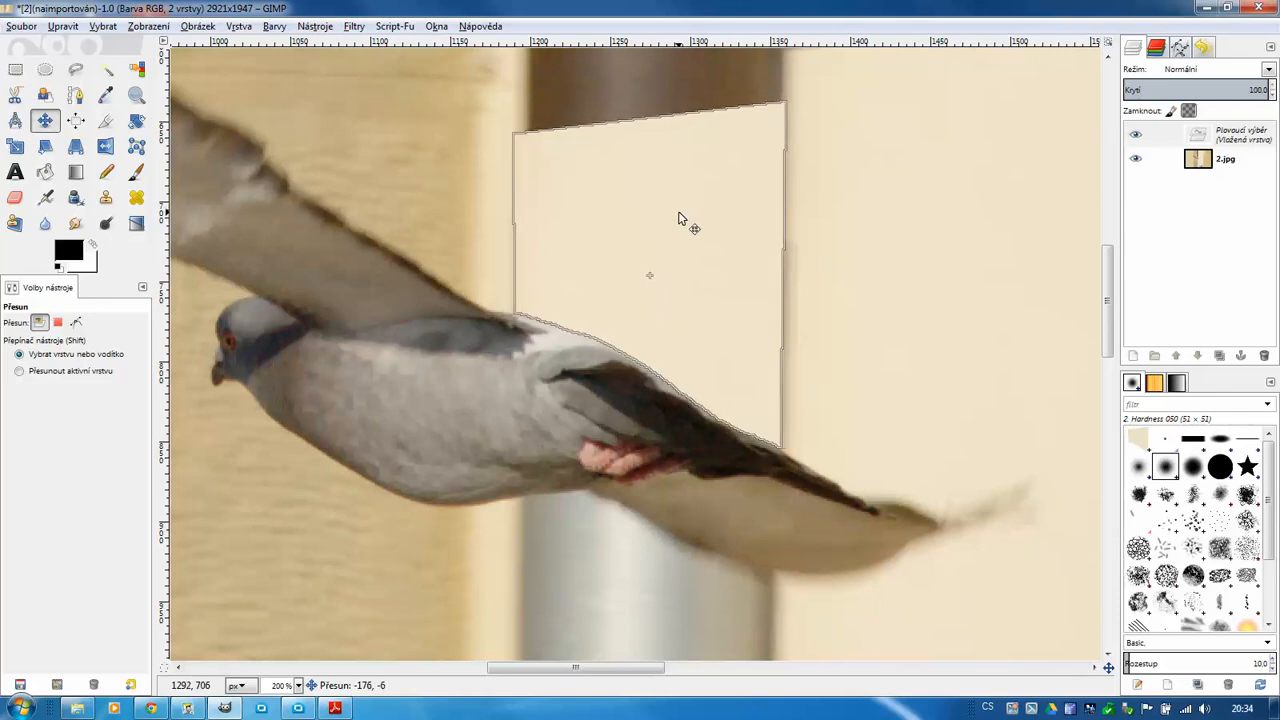
left_click_drag(679, 219, 677, 217)
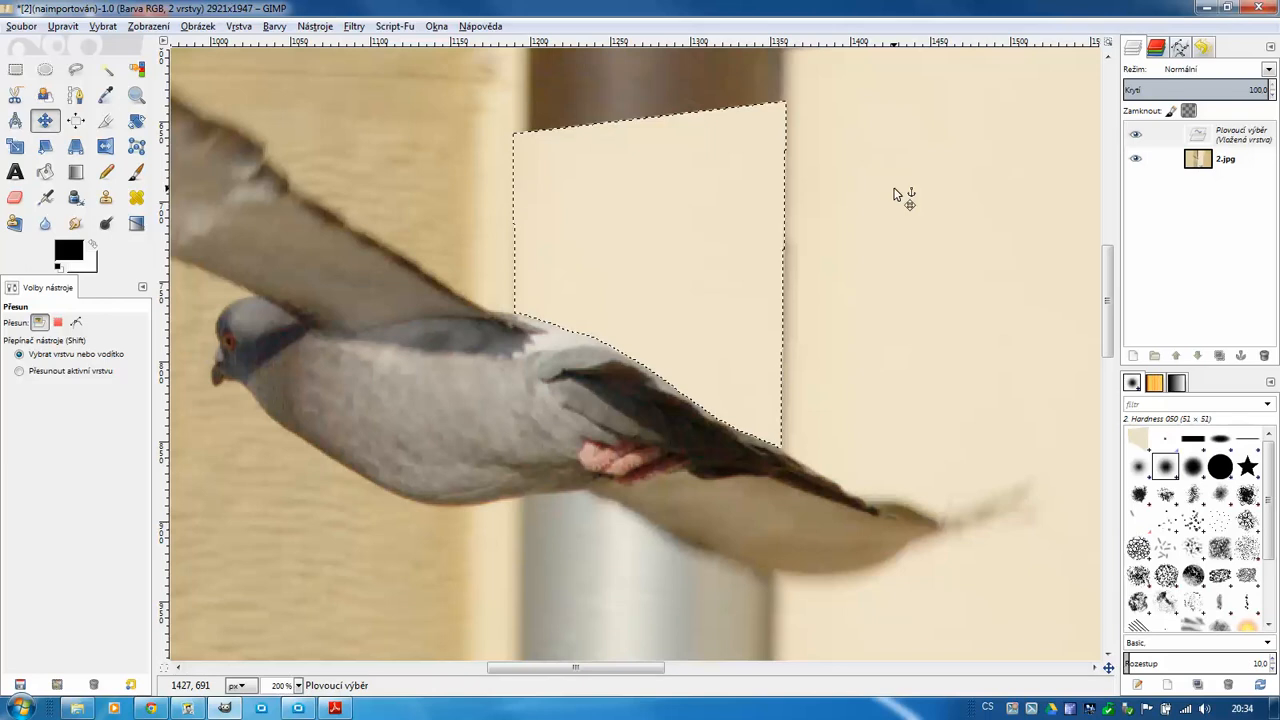
right_click(1193, 138)
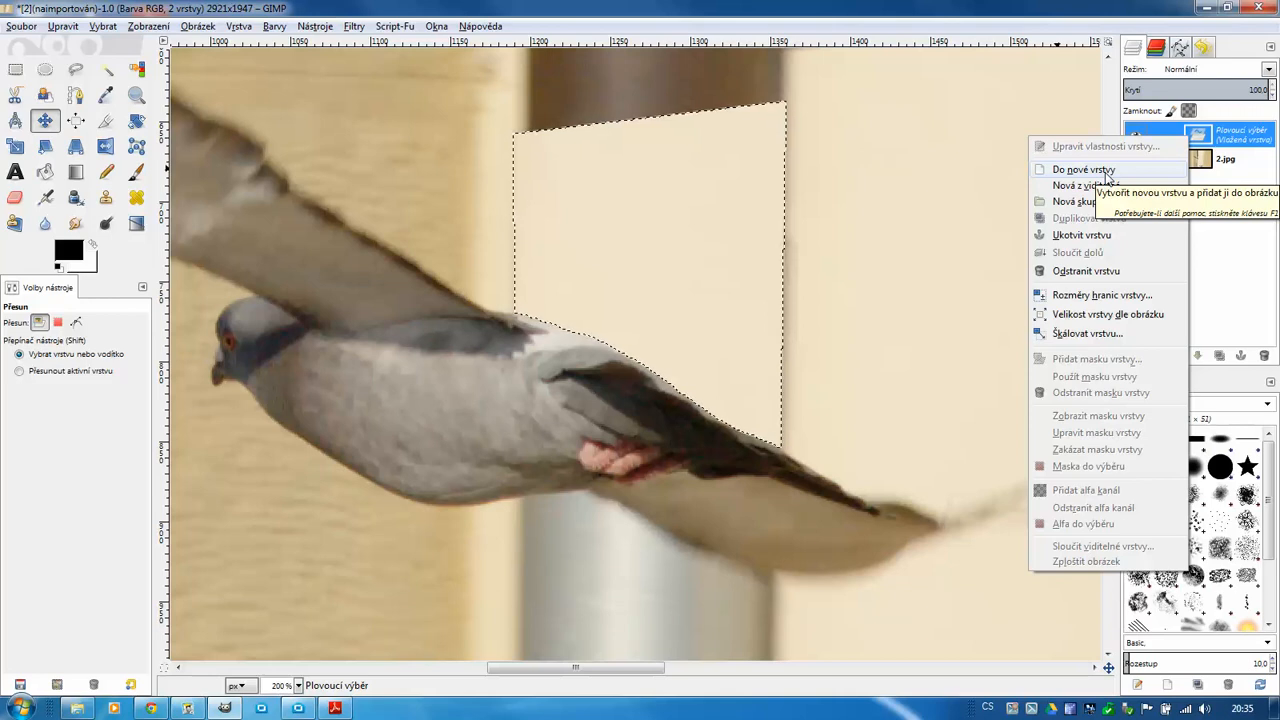
left_click(1106, 172)
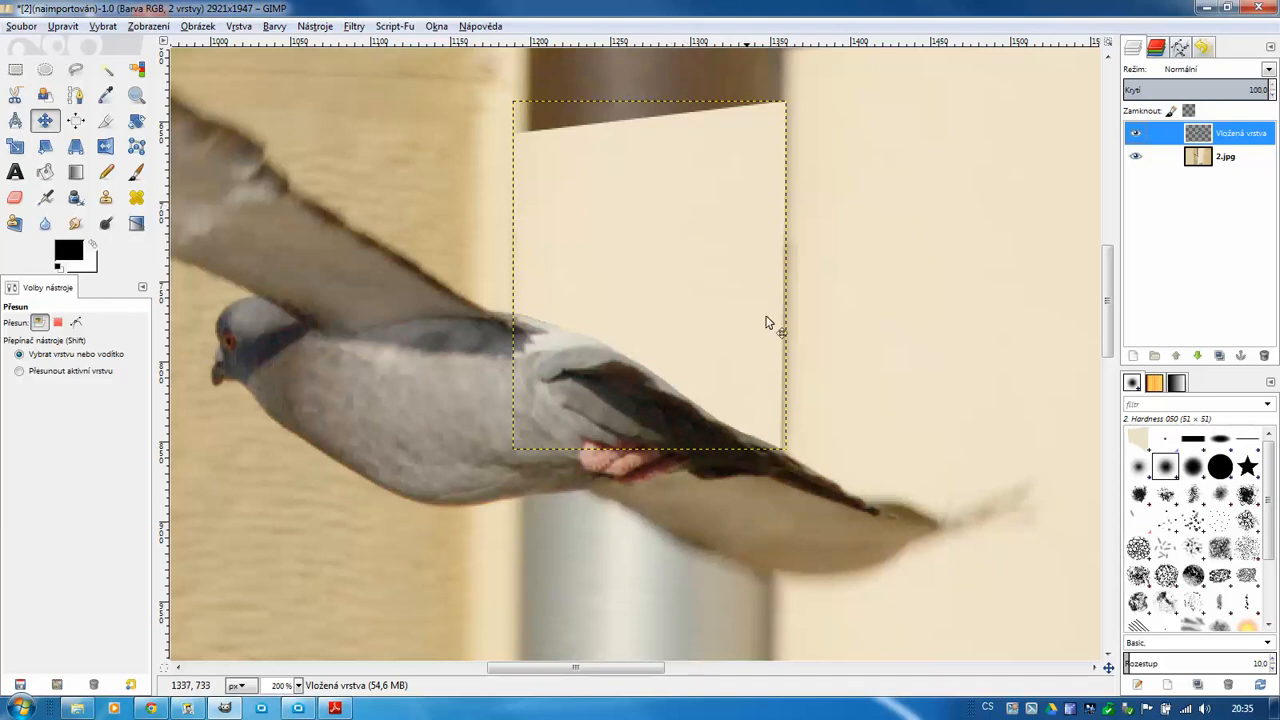
Merge the pasted wall layer above the pigeon's back down into the 2.jpg layer.
right_click(1200, 137)
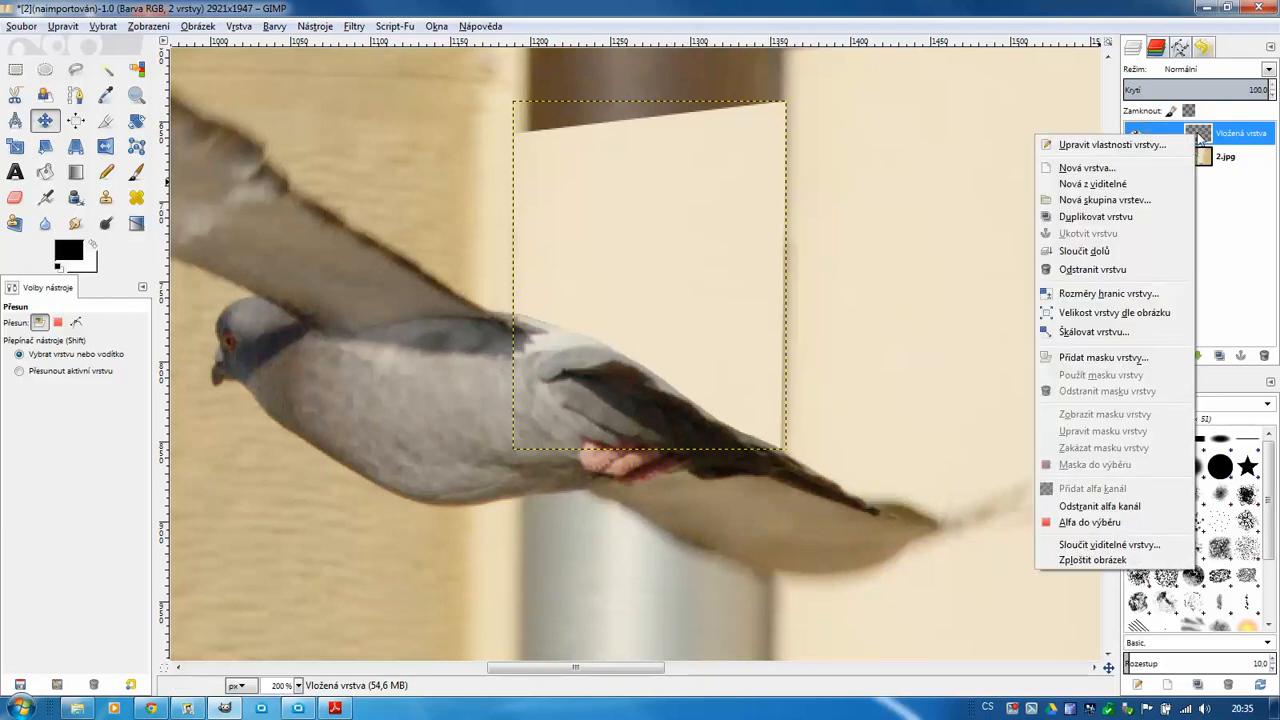
left_click(1101, 255)
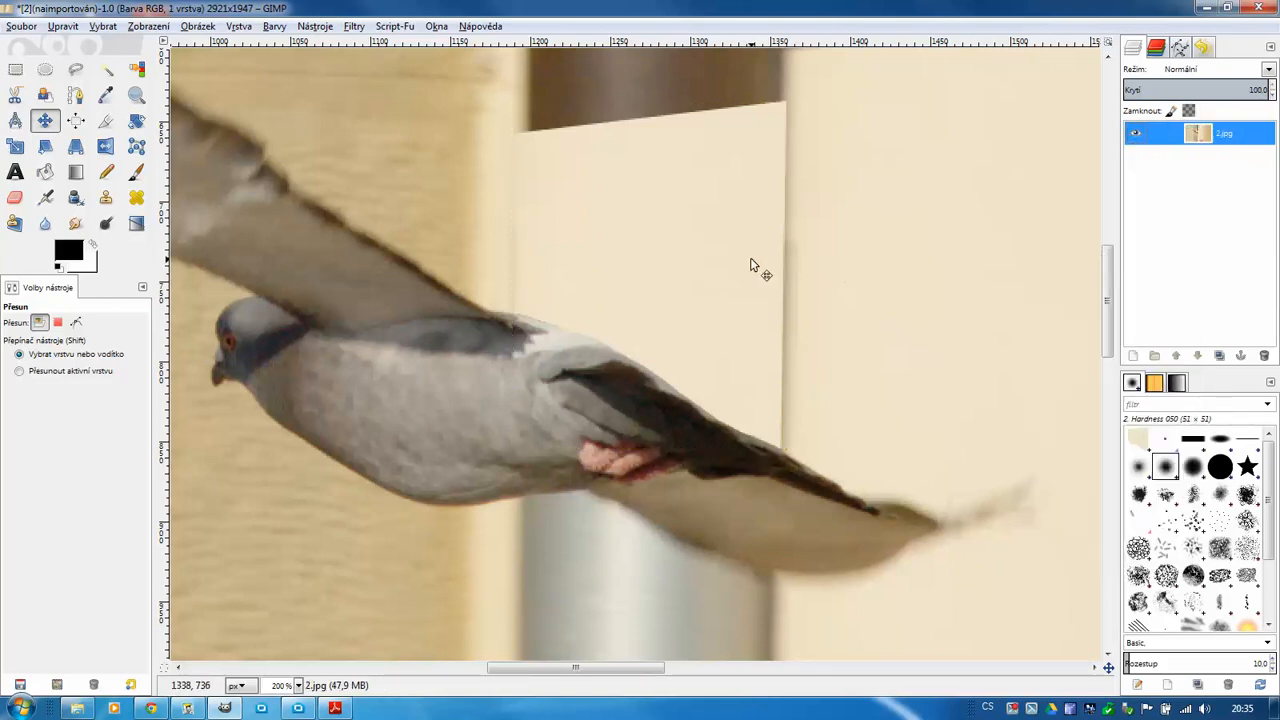
scroll(760, 268, "down", 5)
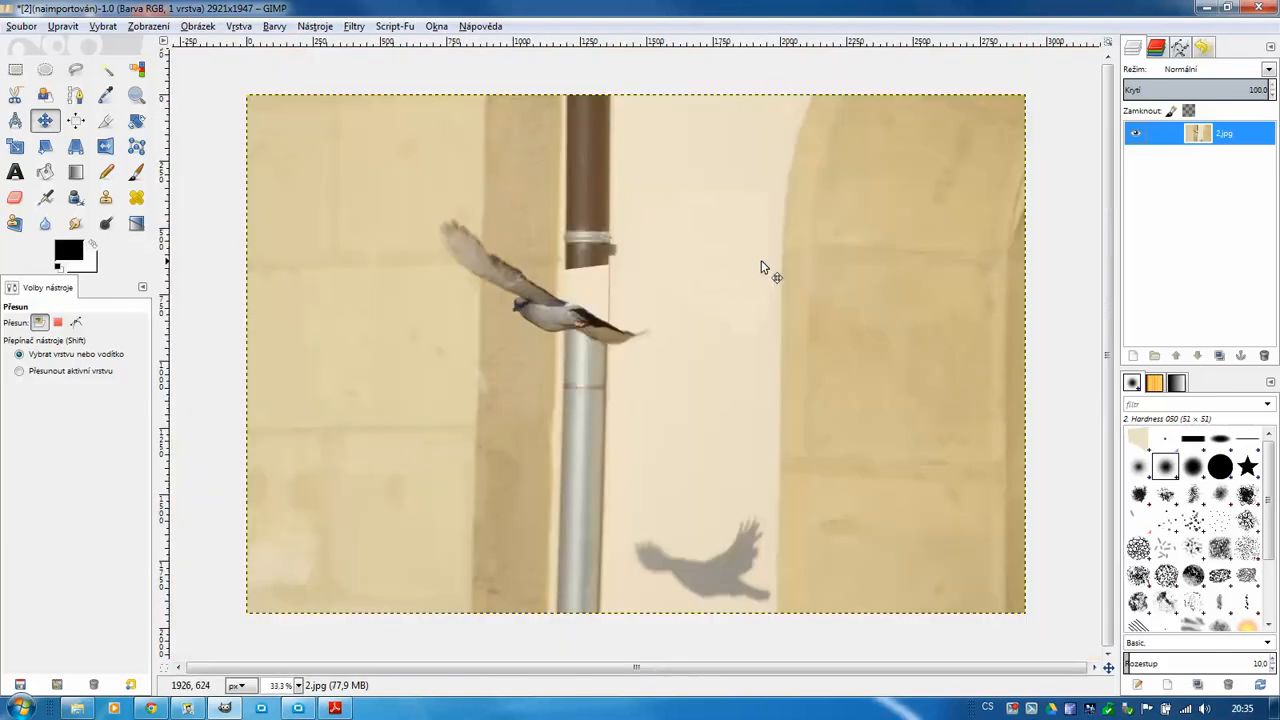
scroll(625, 300, "up", 3)
scroll(610, 300, "up", 2)
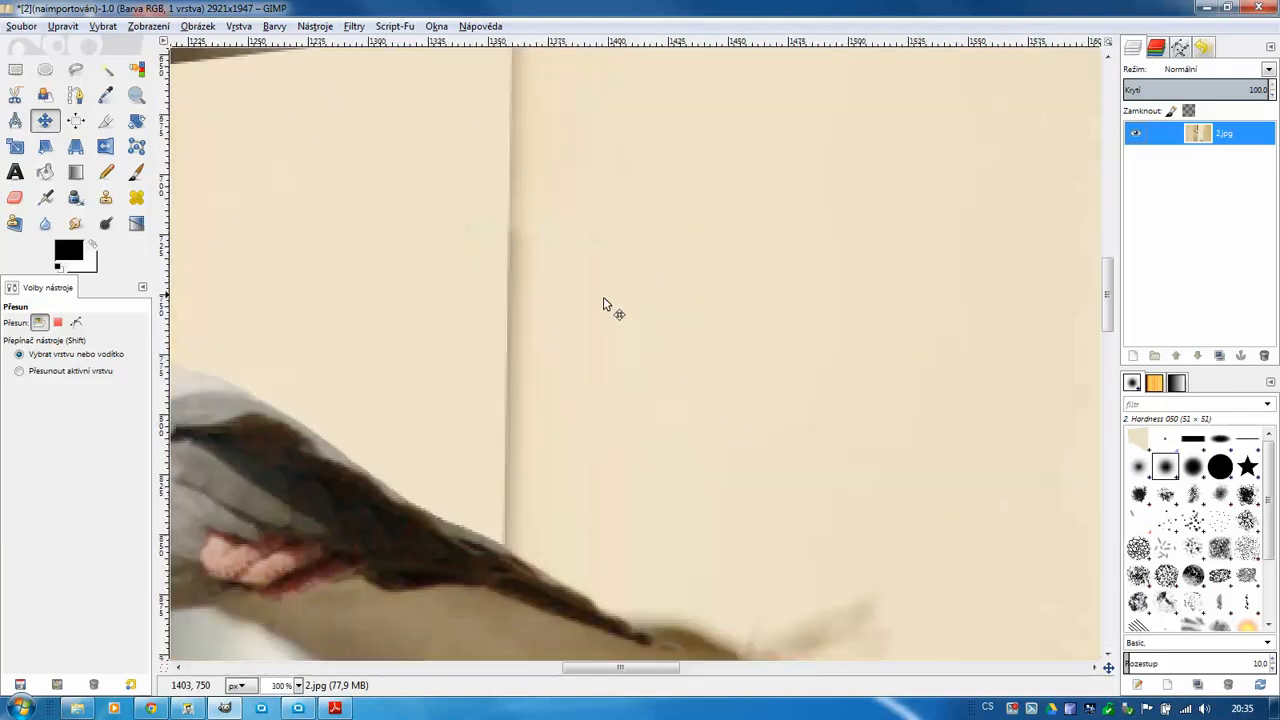
scroll(800, 313, "up", 1)
scroll(894, 317, "left", 1)
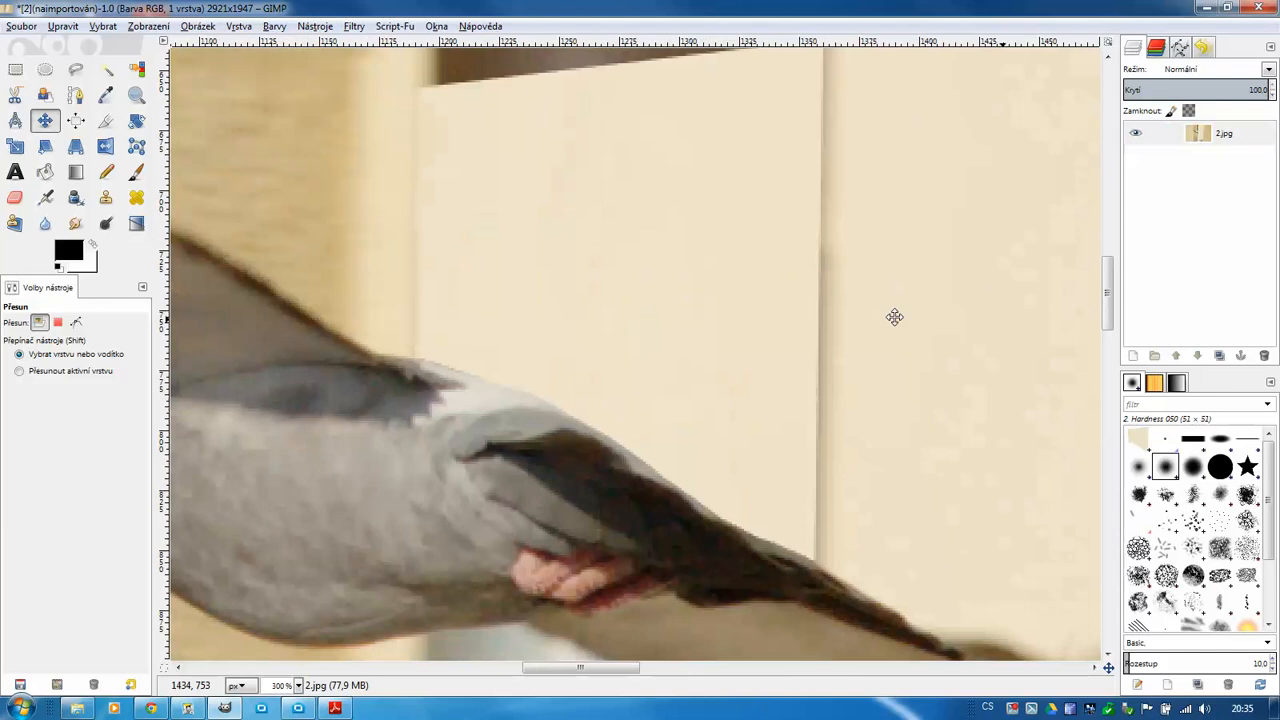
scroll(891, 360, "up", 1)
Select the drainpipe section directly below the pigeon with Free Select, following the lower edge of its body and wing closely.
scroll(930, 150, "down", 3)
scroll(932, 84, "down", 3)
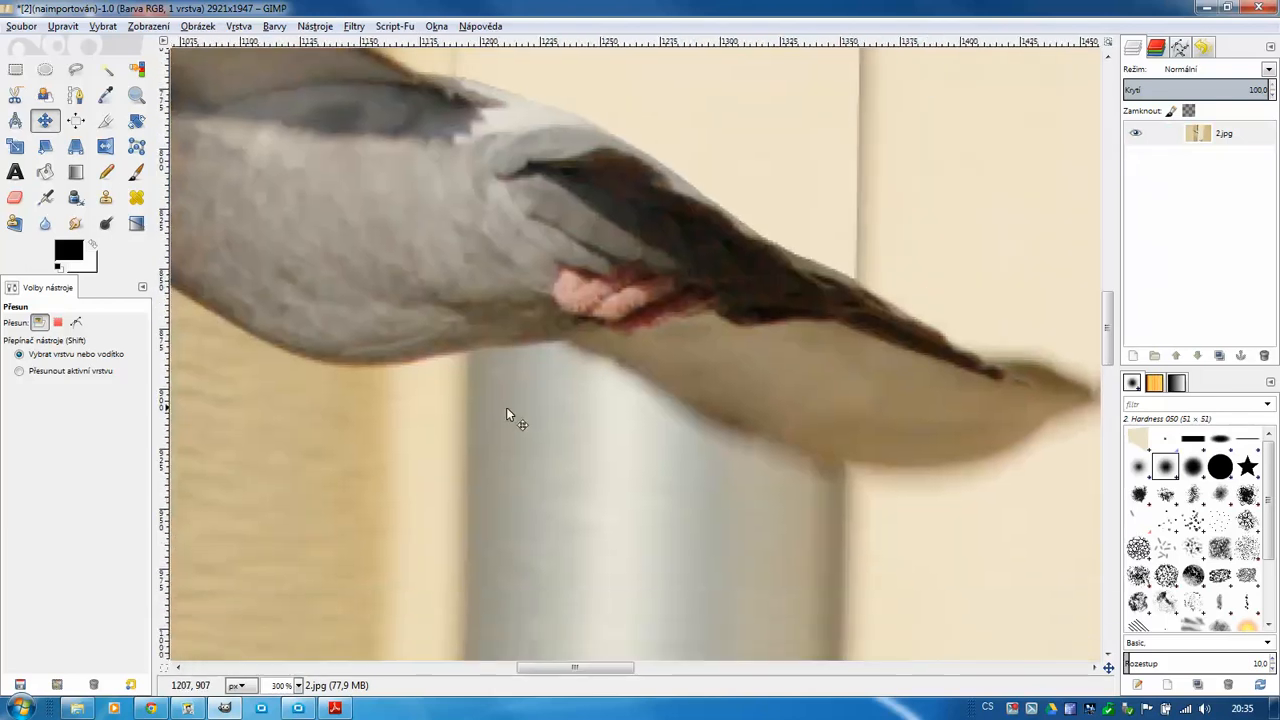
scroll(571, 474, "down", 3)
scroll(594, 417, "left", 1)
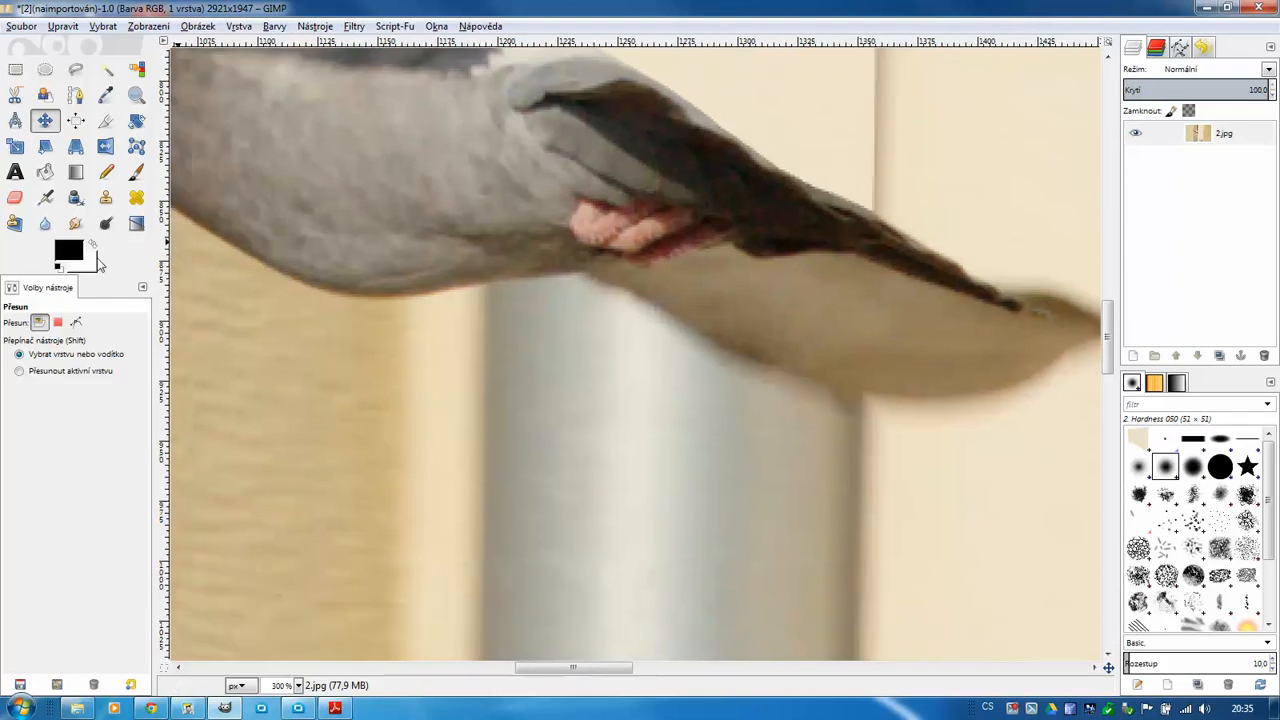
left_click(77, 70)
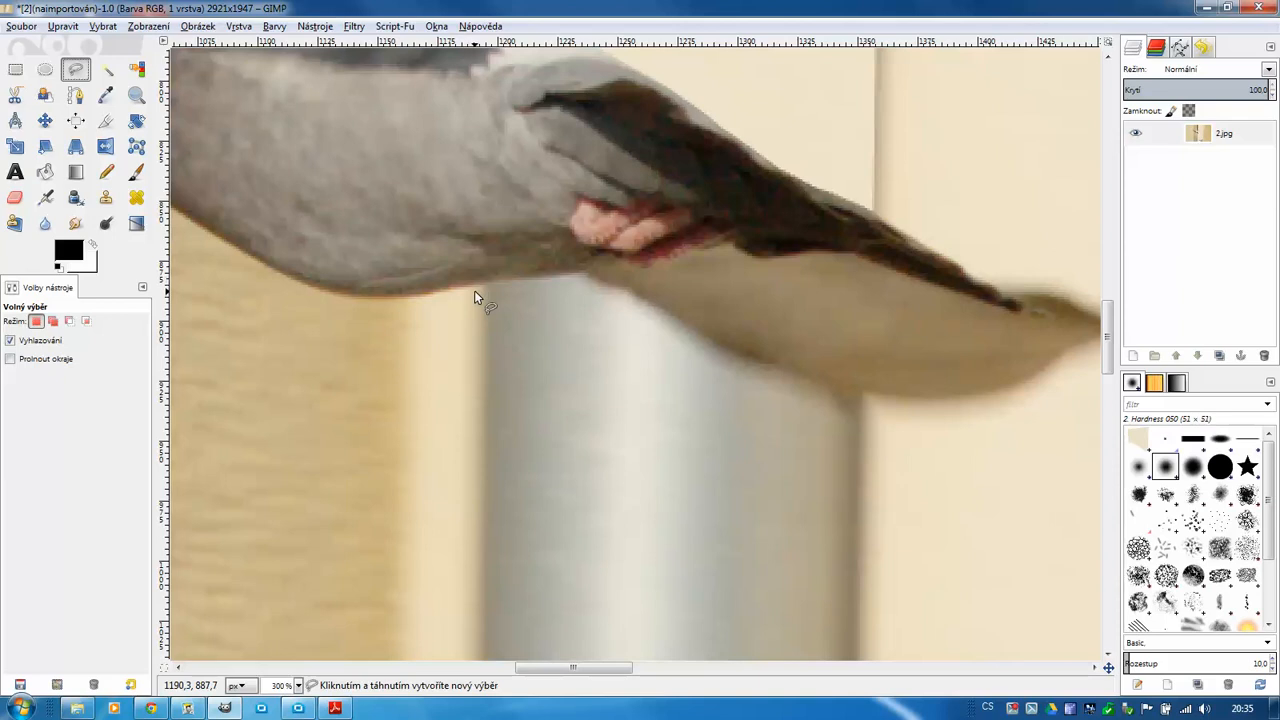
mouse_move(477, 288)
left_mouse_down()
mouse_move(583, 280)
mouse_move(866, 419)
left_mouse_up()
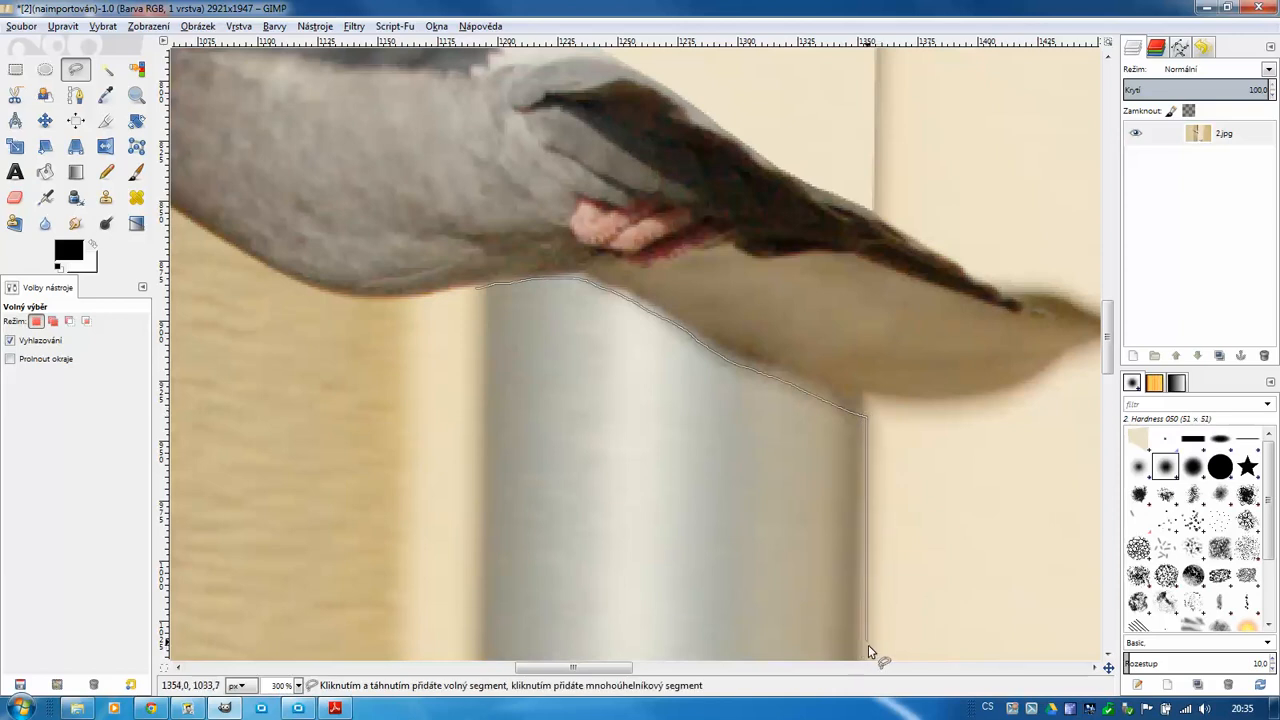
left_click(868, 650)
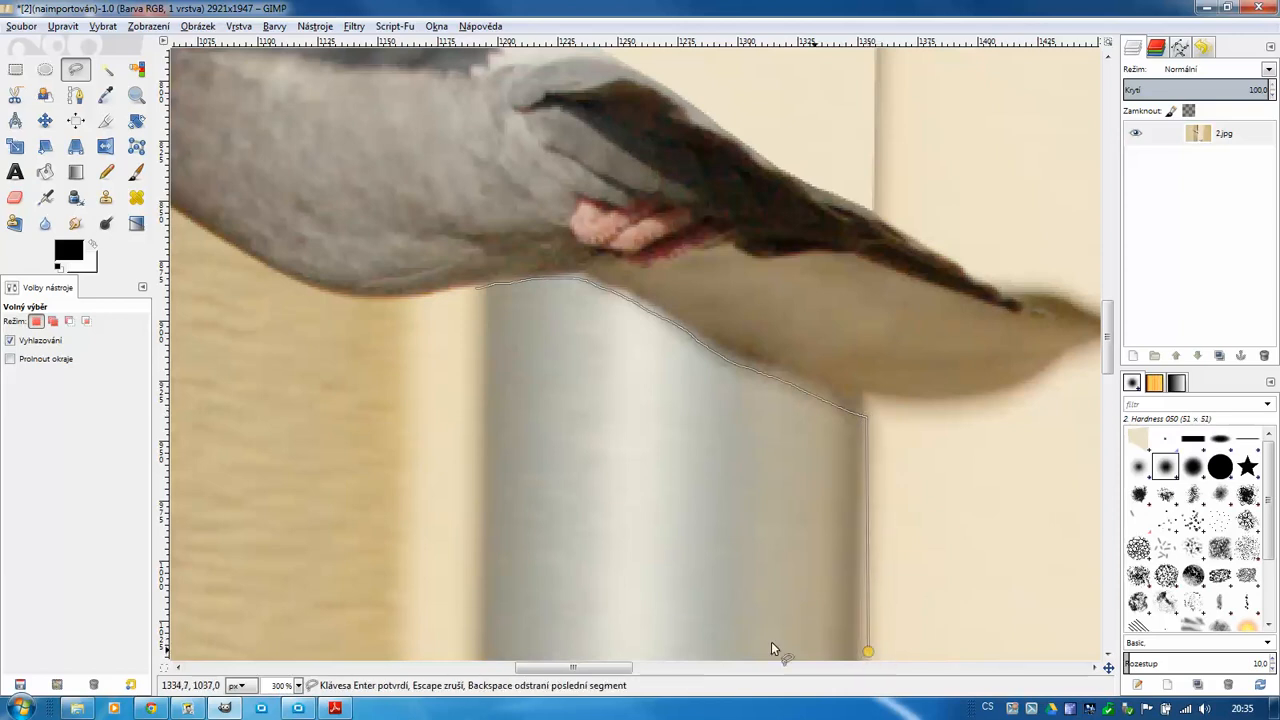
left_click(469, 644)
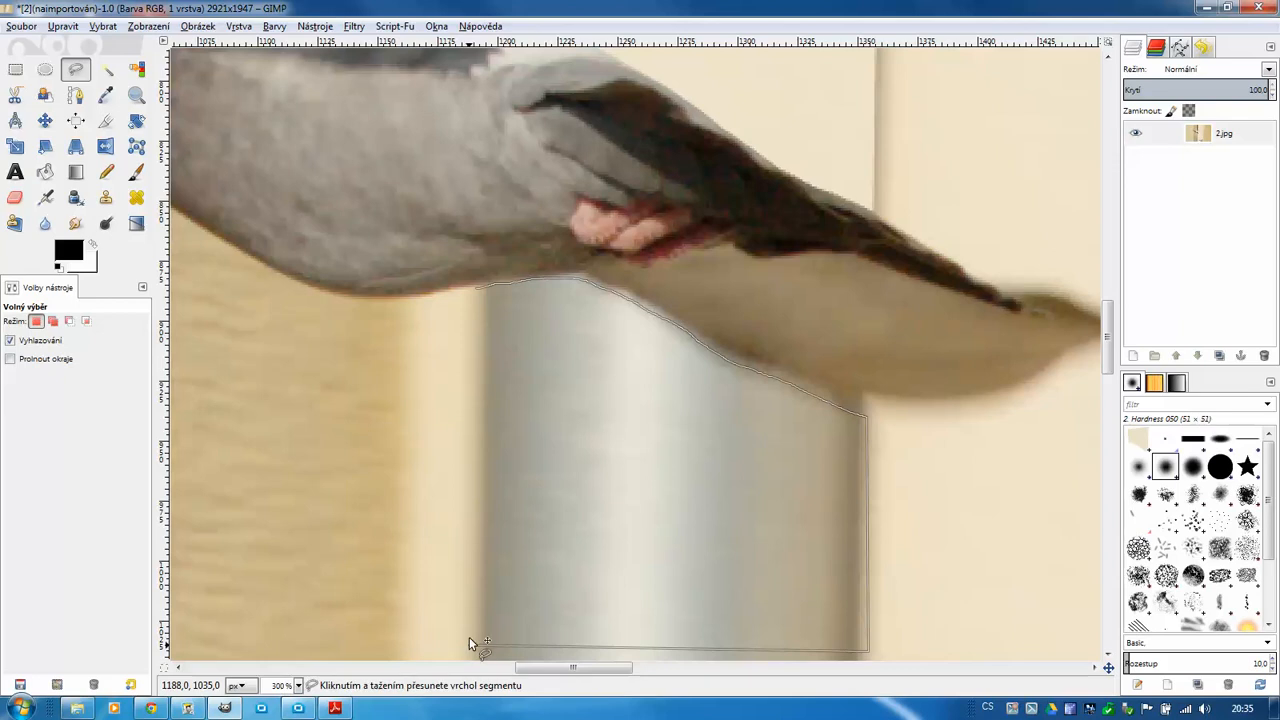
left_click(475, 290)
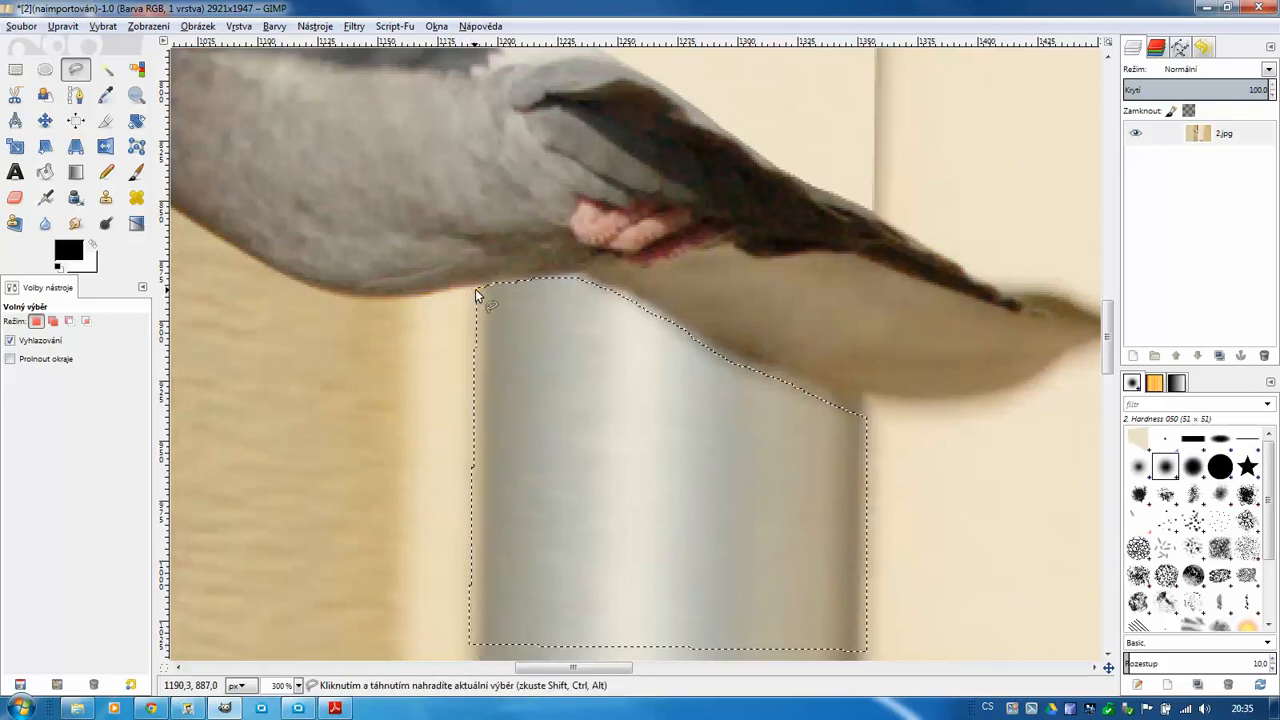
Move only the selection outline from the lower drainpipe section onto the clean wall beside it, and copy and paste that wall patch.
scroll(529, 341, "down", 2)
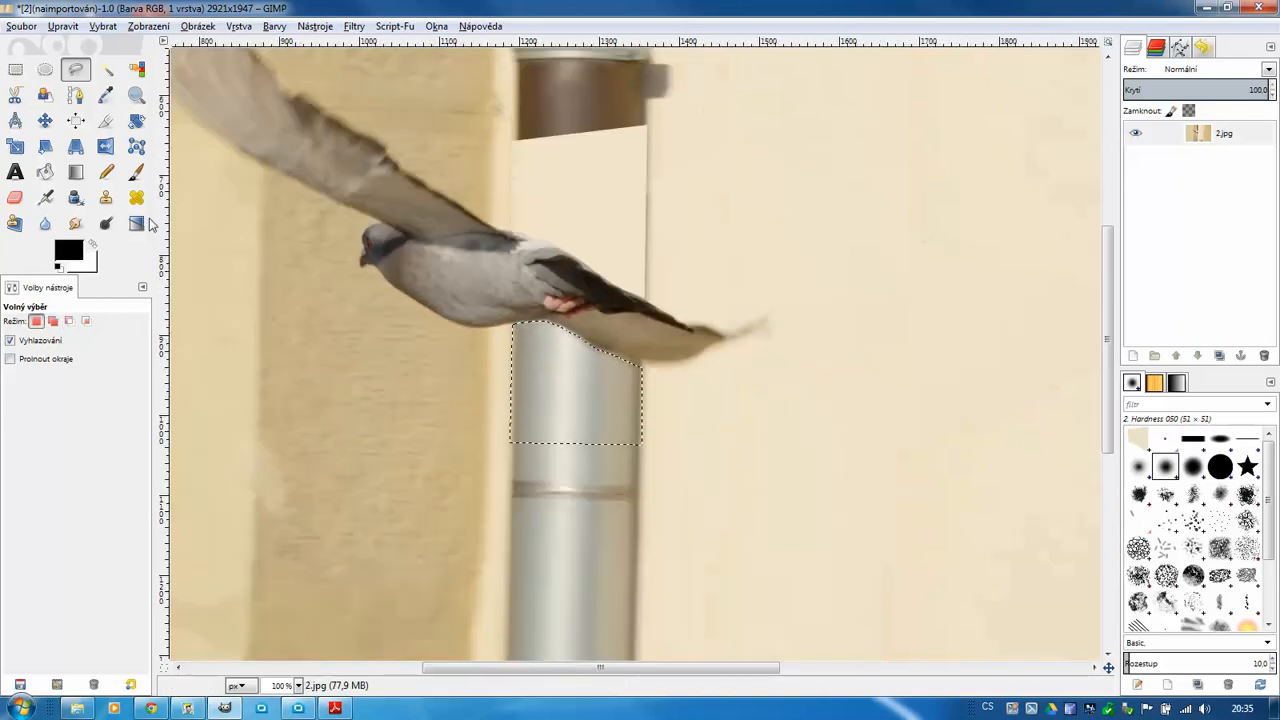
left_click(45, 121)
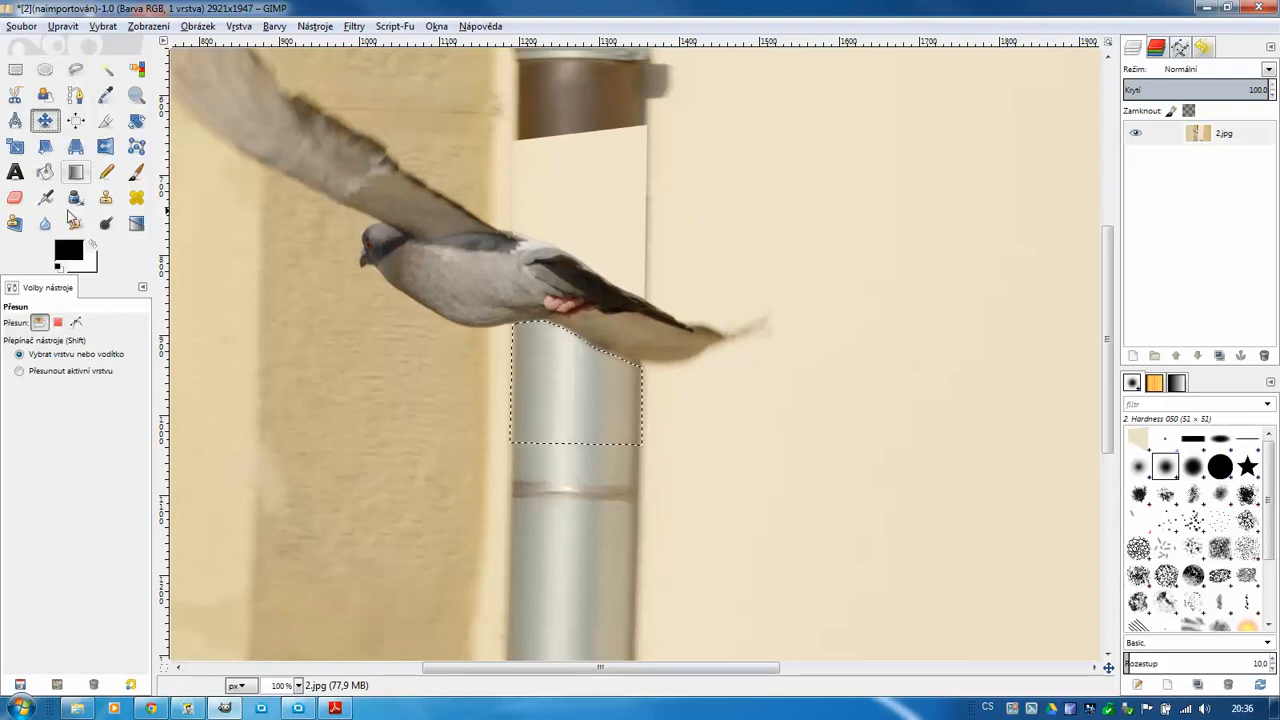
left_click(58, 323)
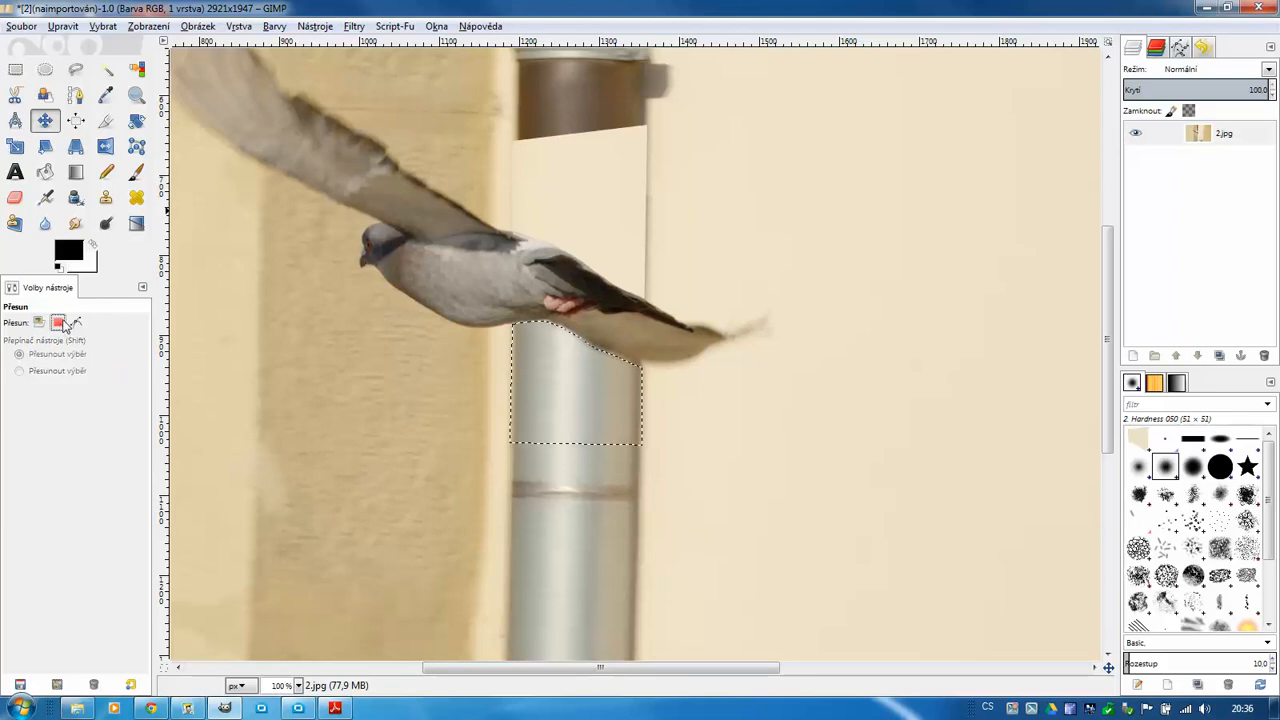
left_click_drag(540, 367, 755, 426)
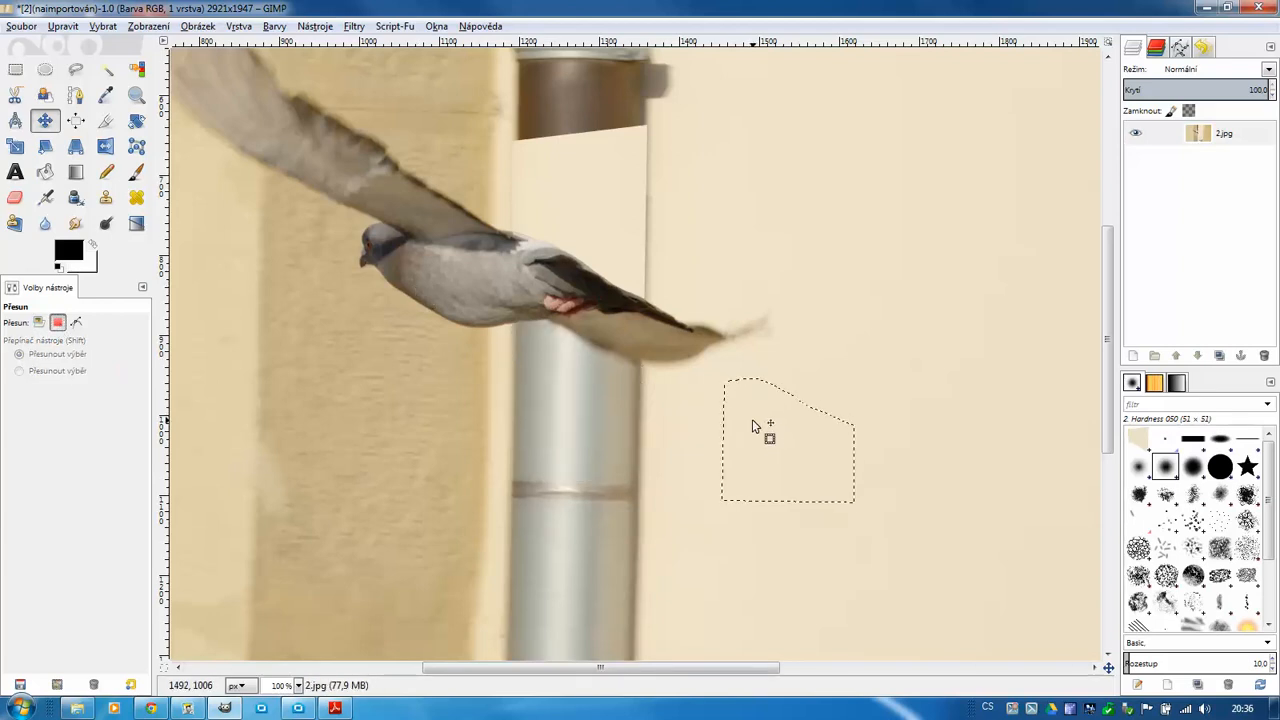
key("ctrl")
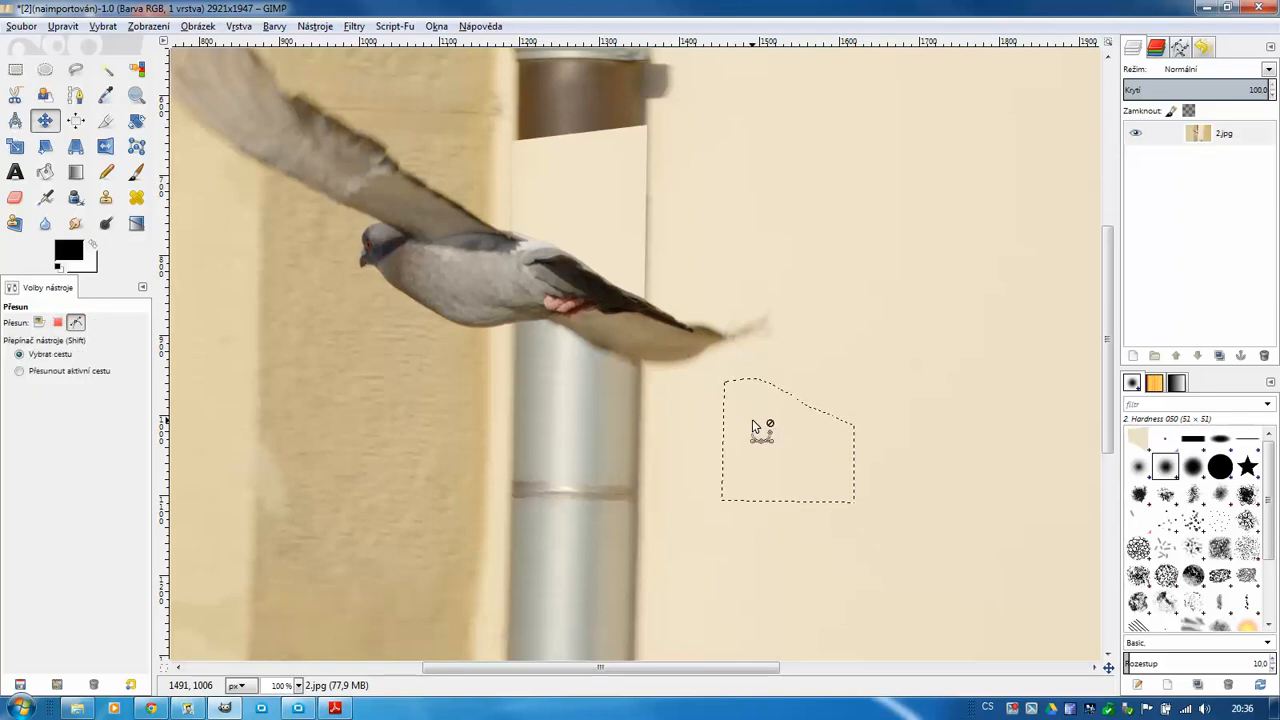
key("ctrl+c")
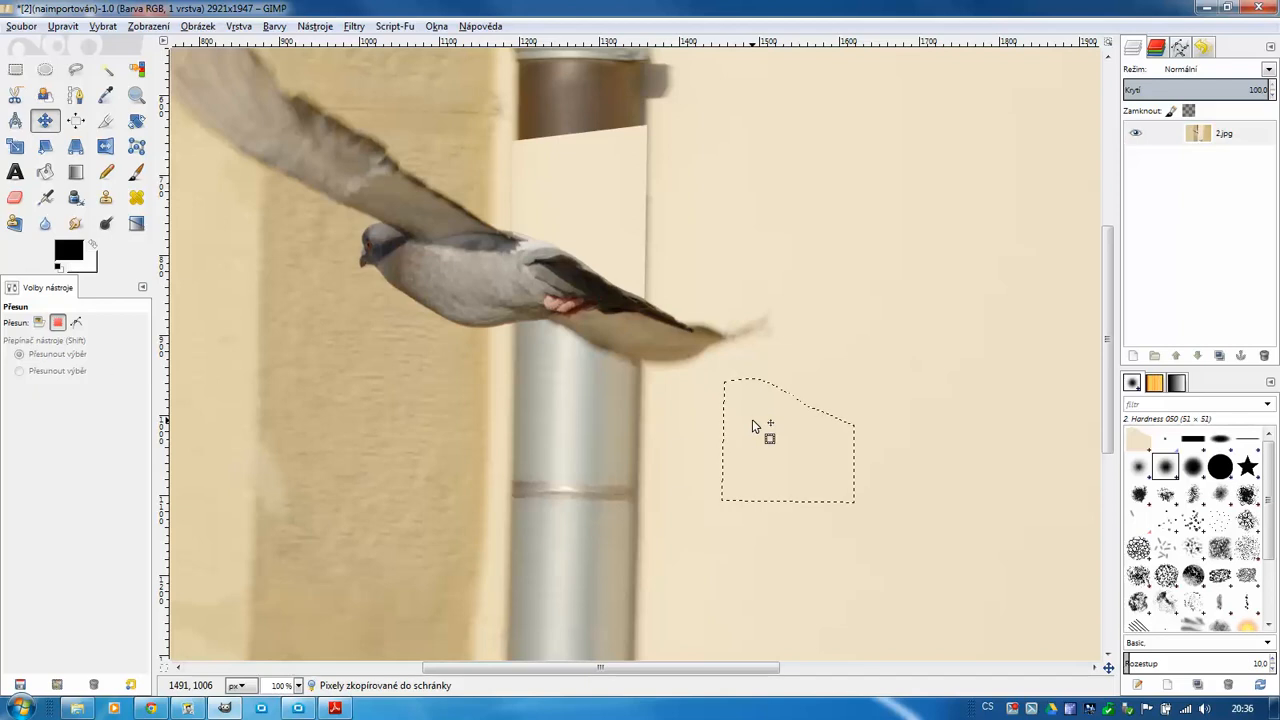
key("ctrl")
key("ctrl+v")
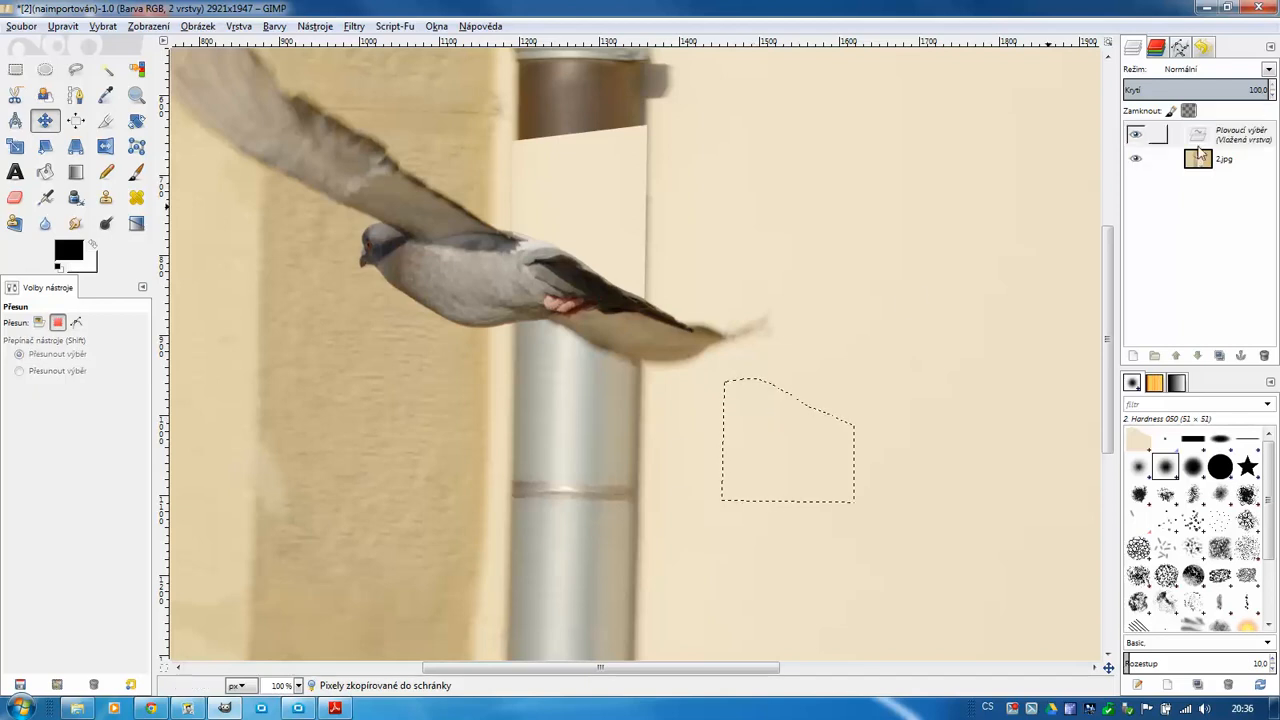
Move the pasted wall patch over the drainpipe directly below the pigeon, aligning it with the bird's lower edge.
key("2")
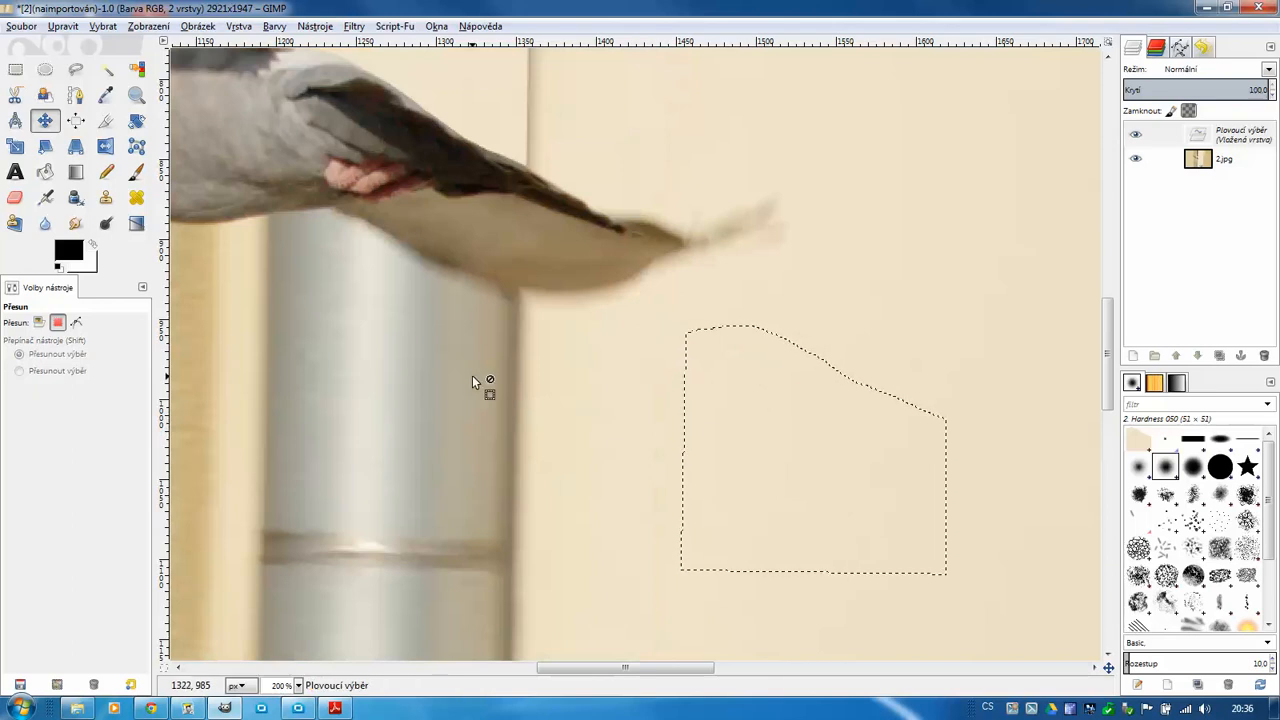
left_click(38, 321)
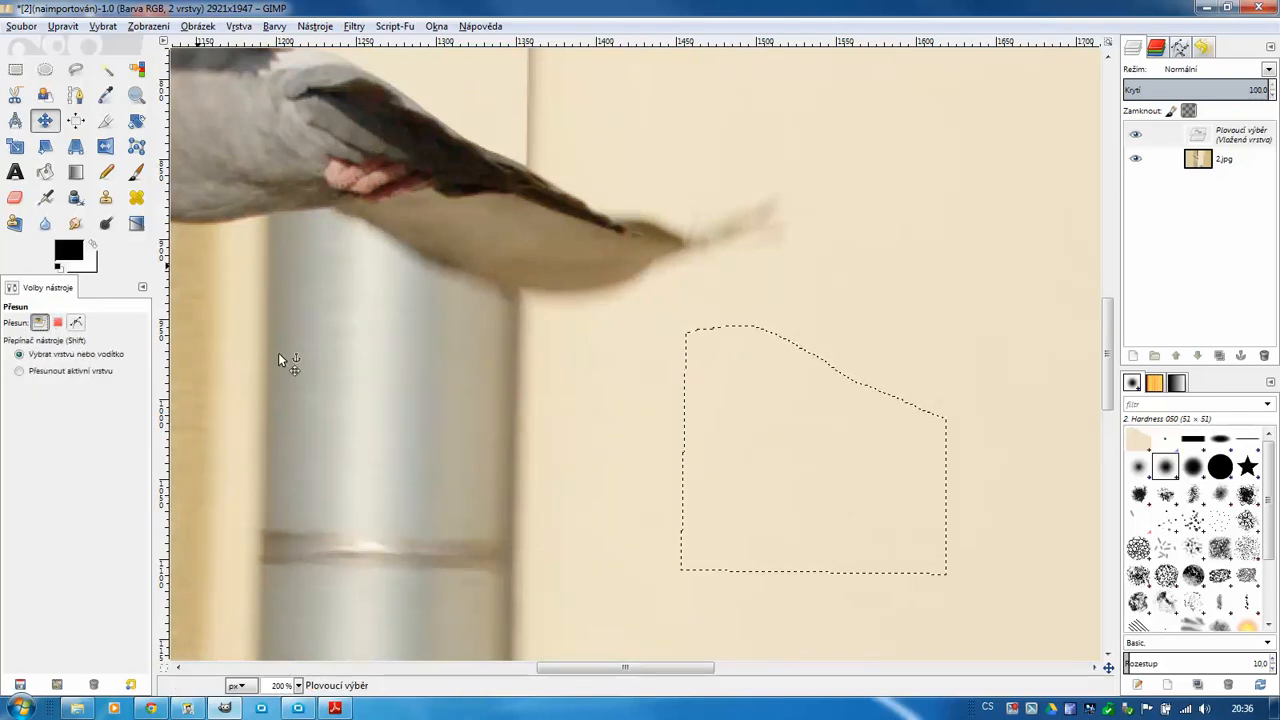
left_click_drag(649, 432, 344, 335)
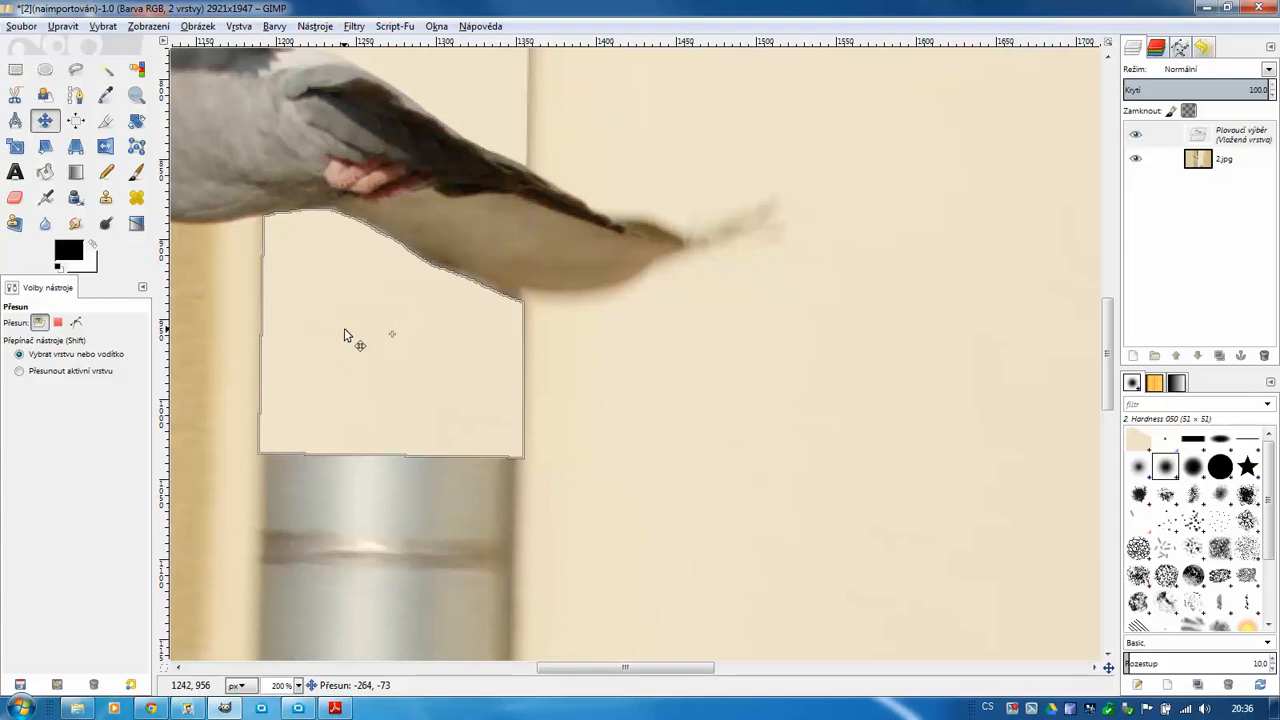
left_click_drag(344, 328, 343, 330)
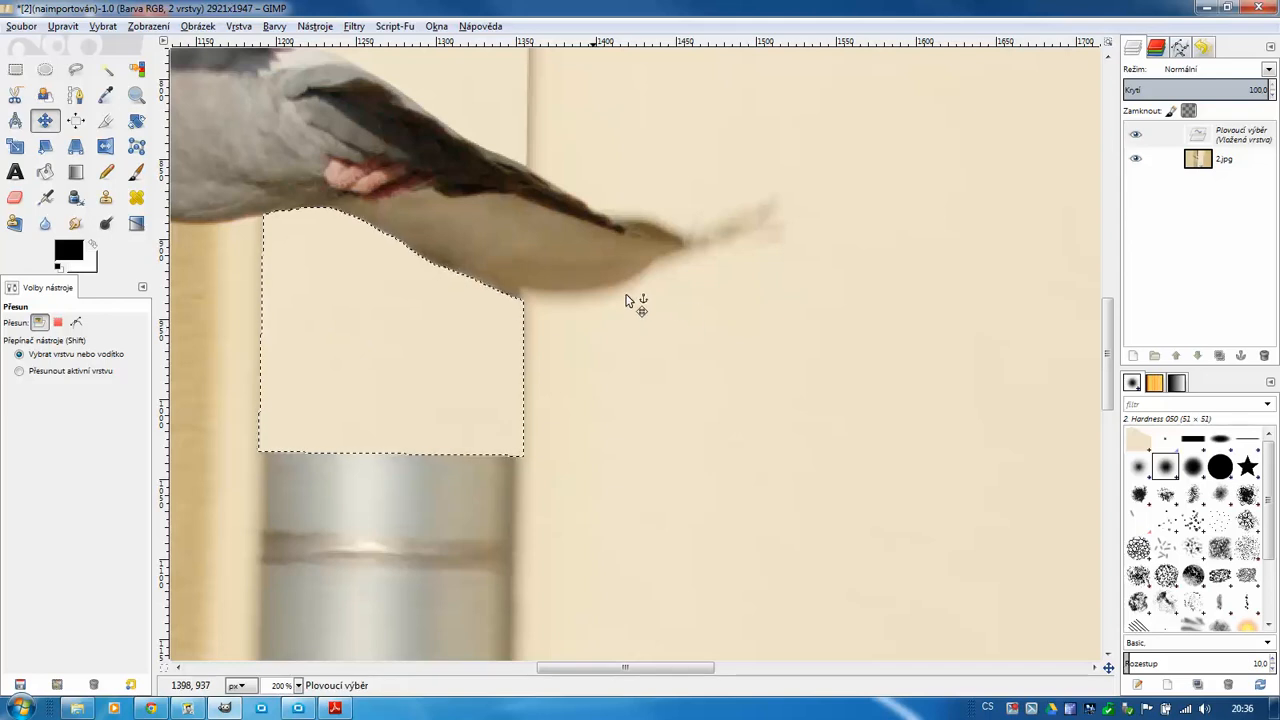
Convert the floating wall patch below the pigeon to a new layer and merge it down into 2.jpg.
right_click(1141, 140)
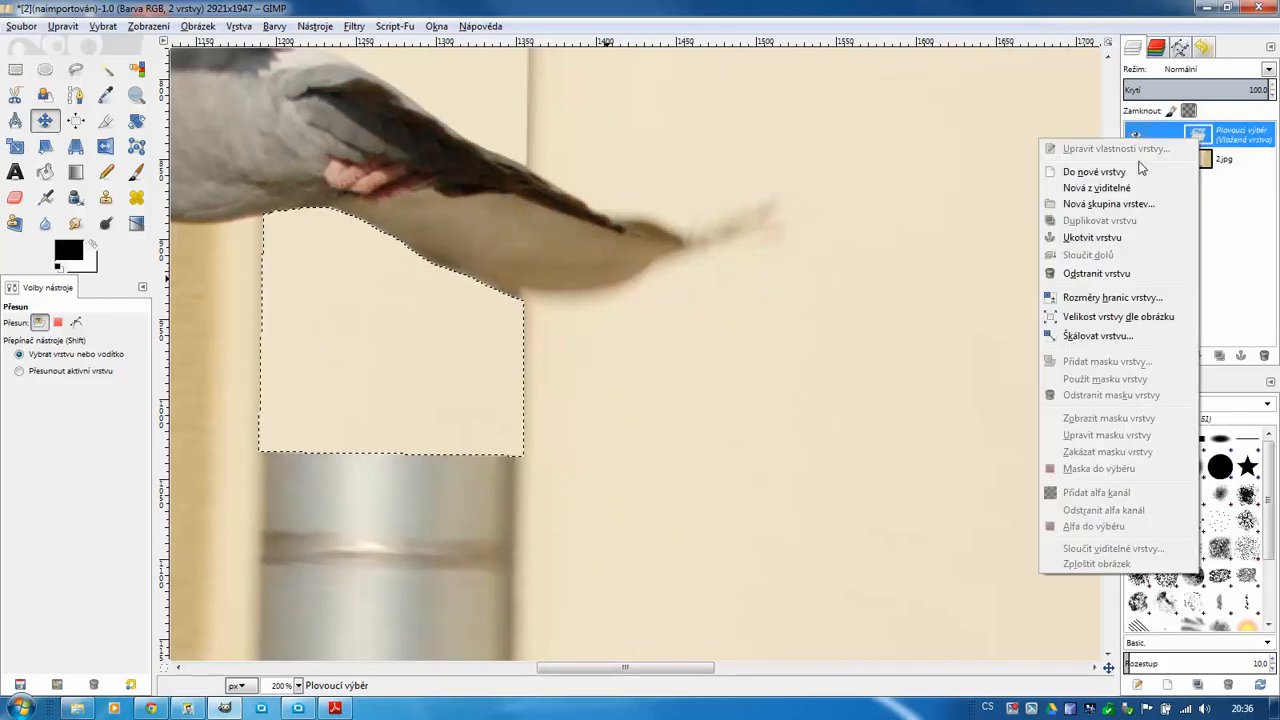
left_click(1130, 171)
right_click(1195, 145)
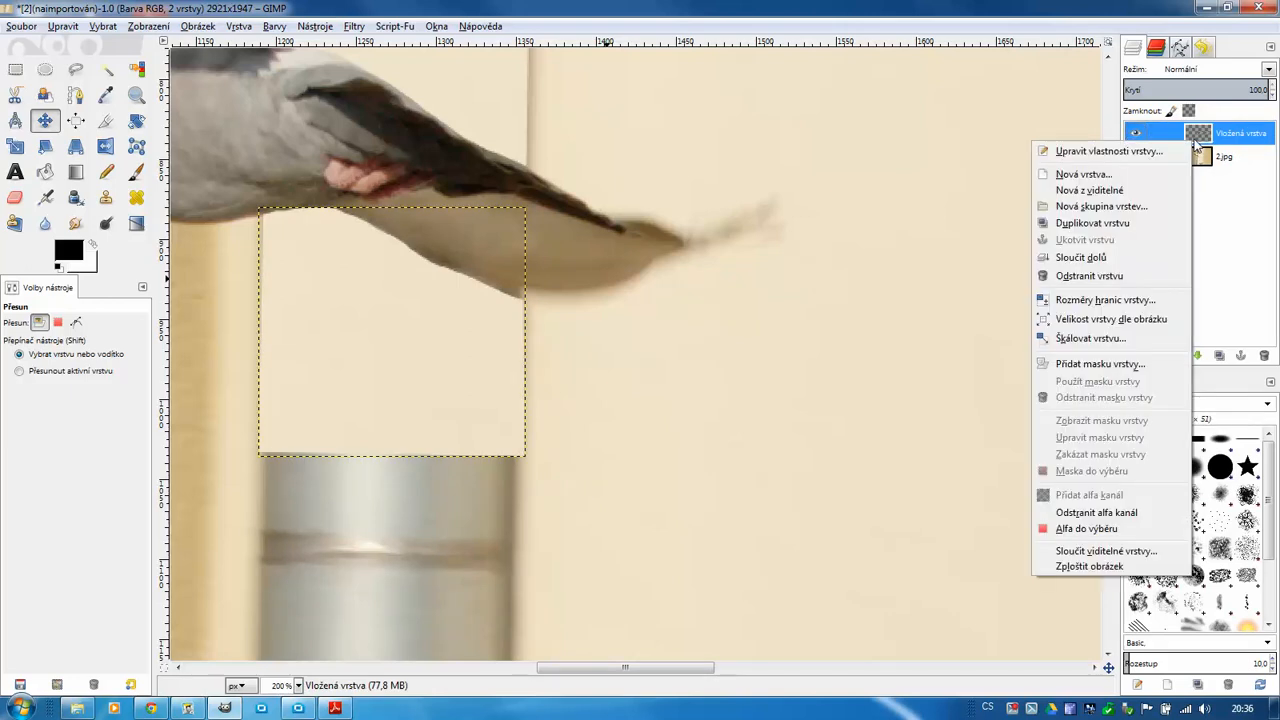
left_click(1112, 258)
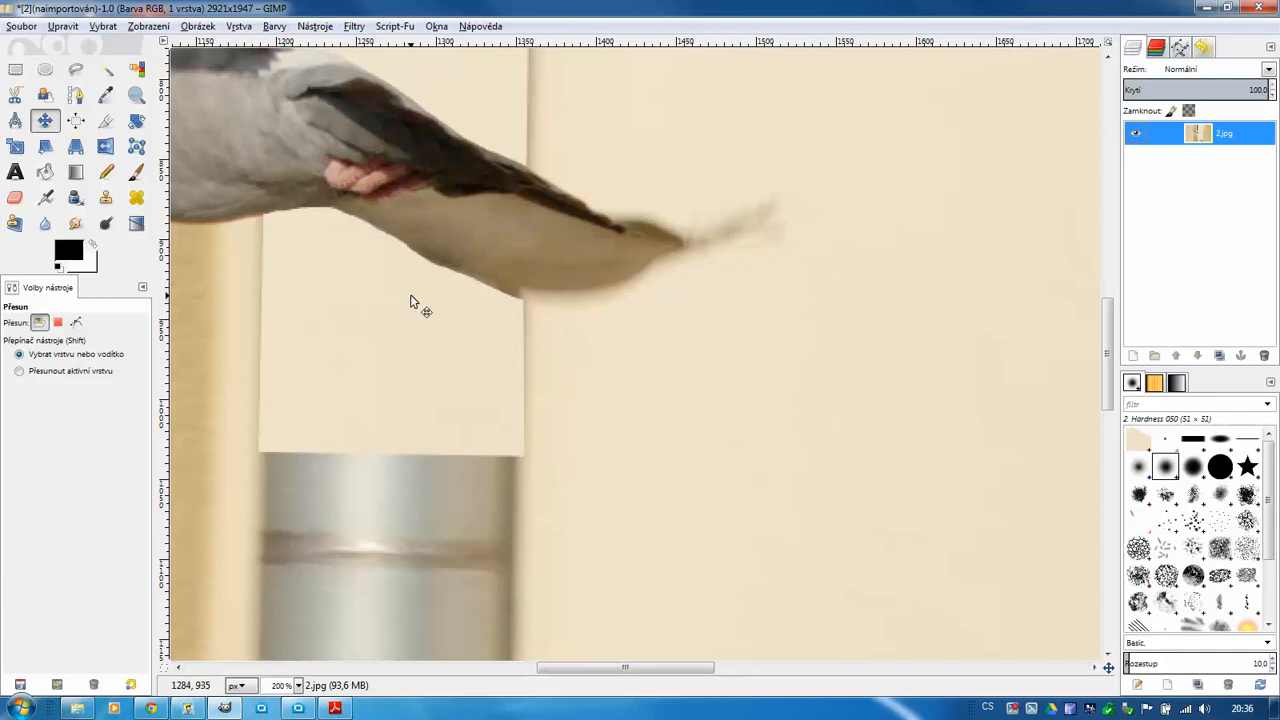
Try to clone clean wall over the dark seam beside the patch above the pigeon with the 2. Hardness 050 brush at size 20.
scroll(410, 302, "down", 1, "ctrl")
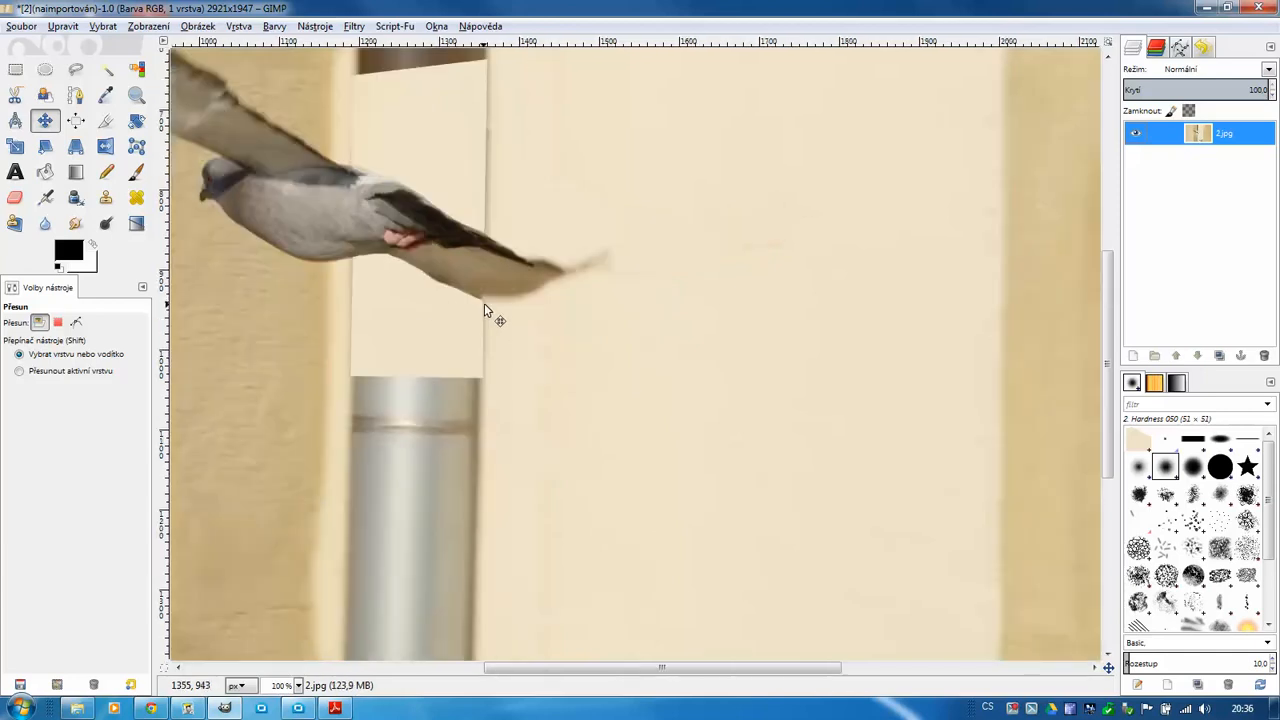
scroll(484, 305, "down", 1, "ctrl")
scroll(490, 315, "up", 3, "ctrl")
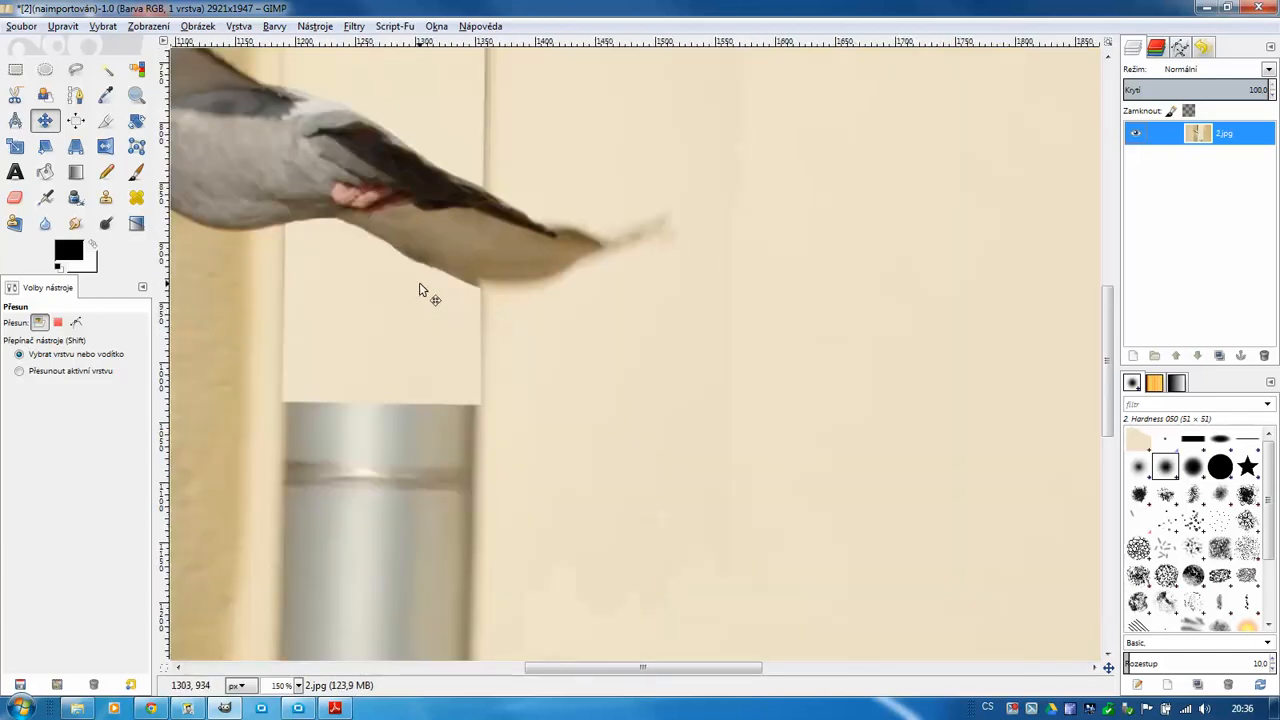
left_click_drag(623, 452, 617, 491)
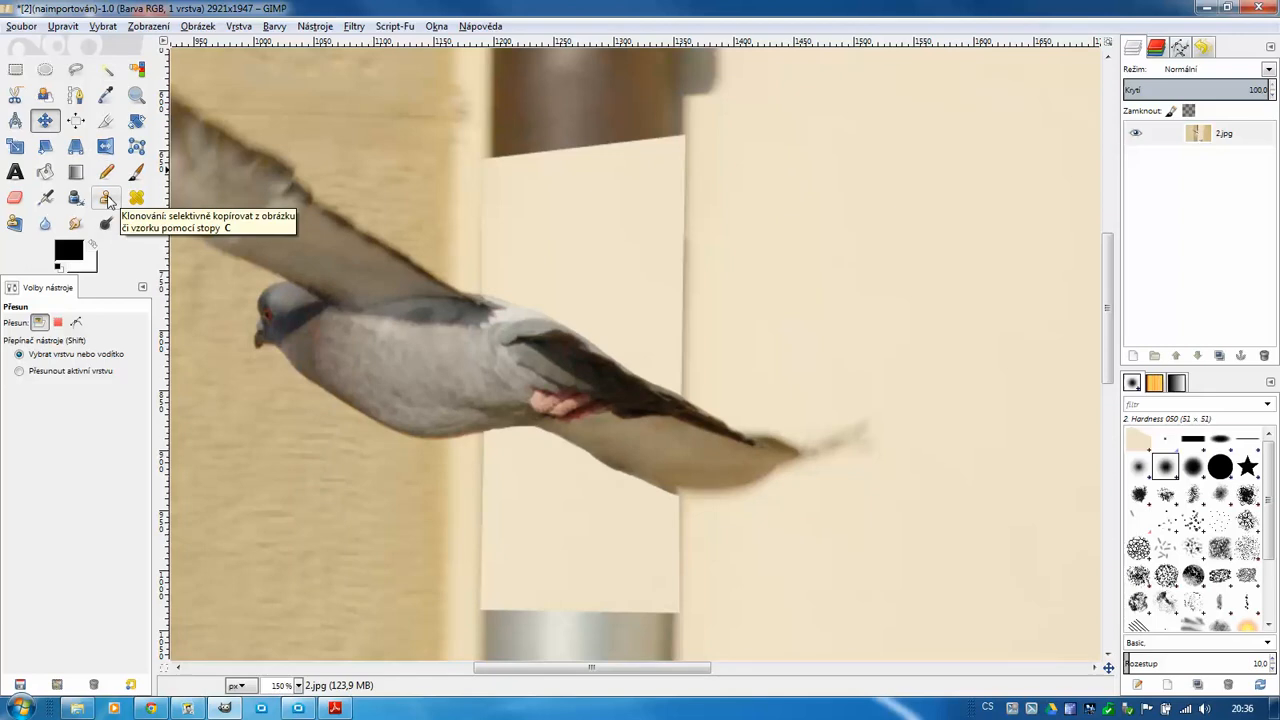
left_click(106, 198)
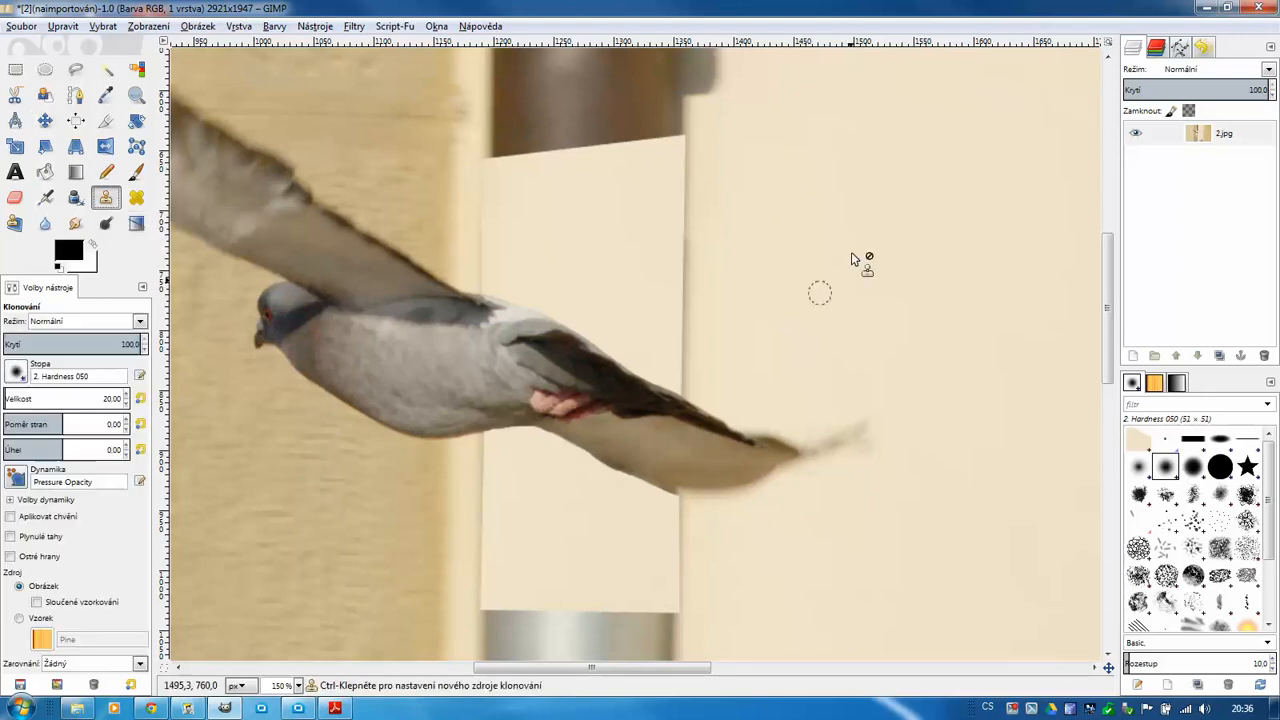
left_click(711, 149, "ctrl")
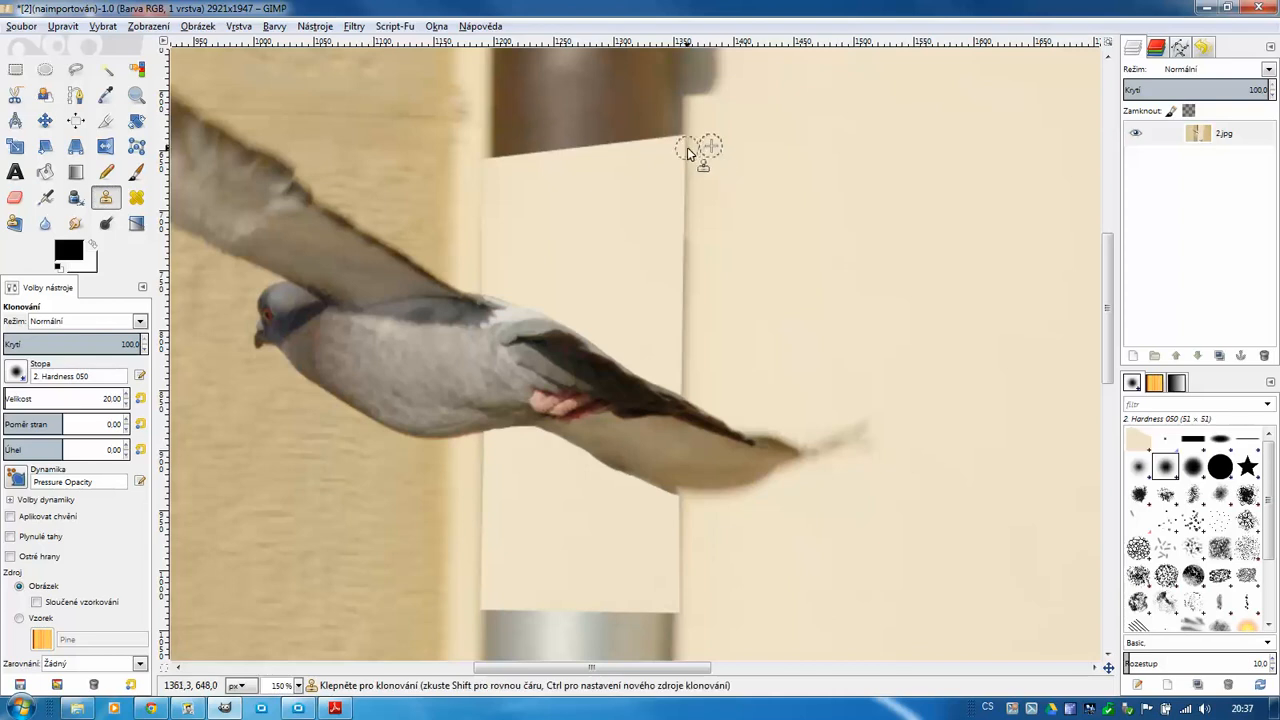
left_click_drag(689, 189, 680, 285)
key("ctrl+z")
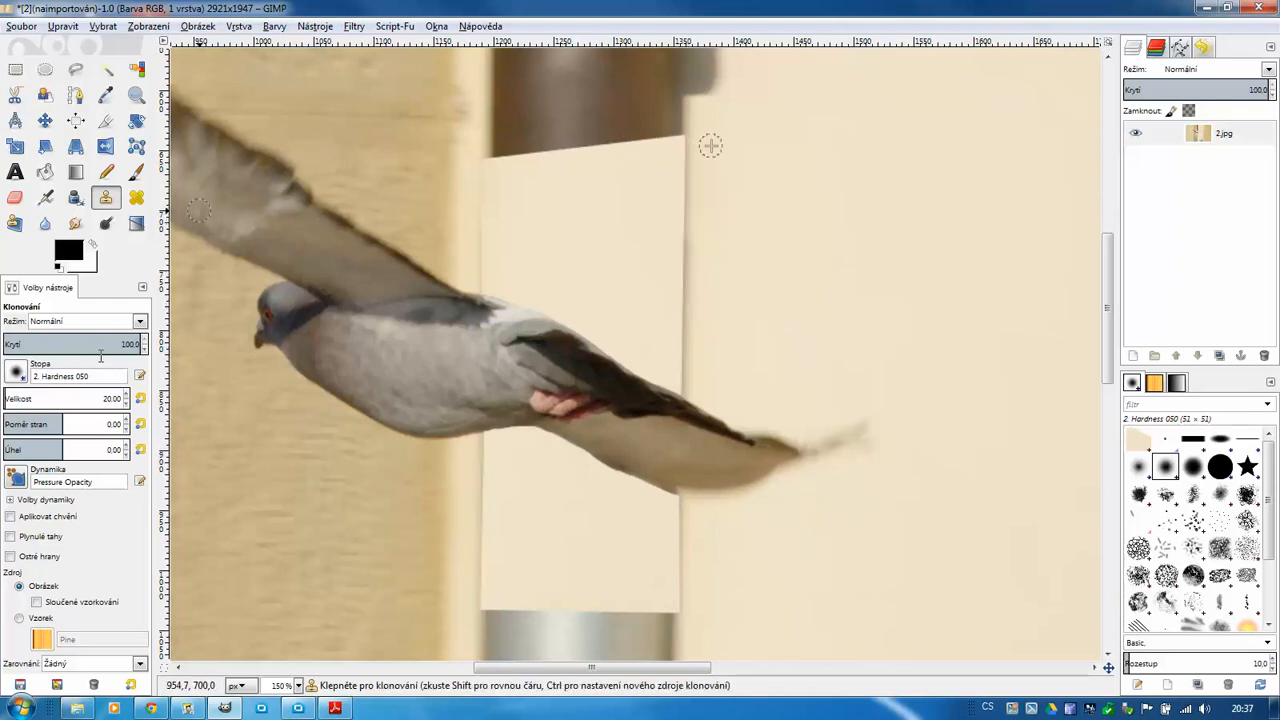
Clone clean wall over the dark vertical seam above the pigeon's wing, using the 2. Hardness 100 brush at size 47.93.
left_click(15, 371)
left_click(60, 419)
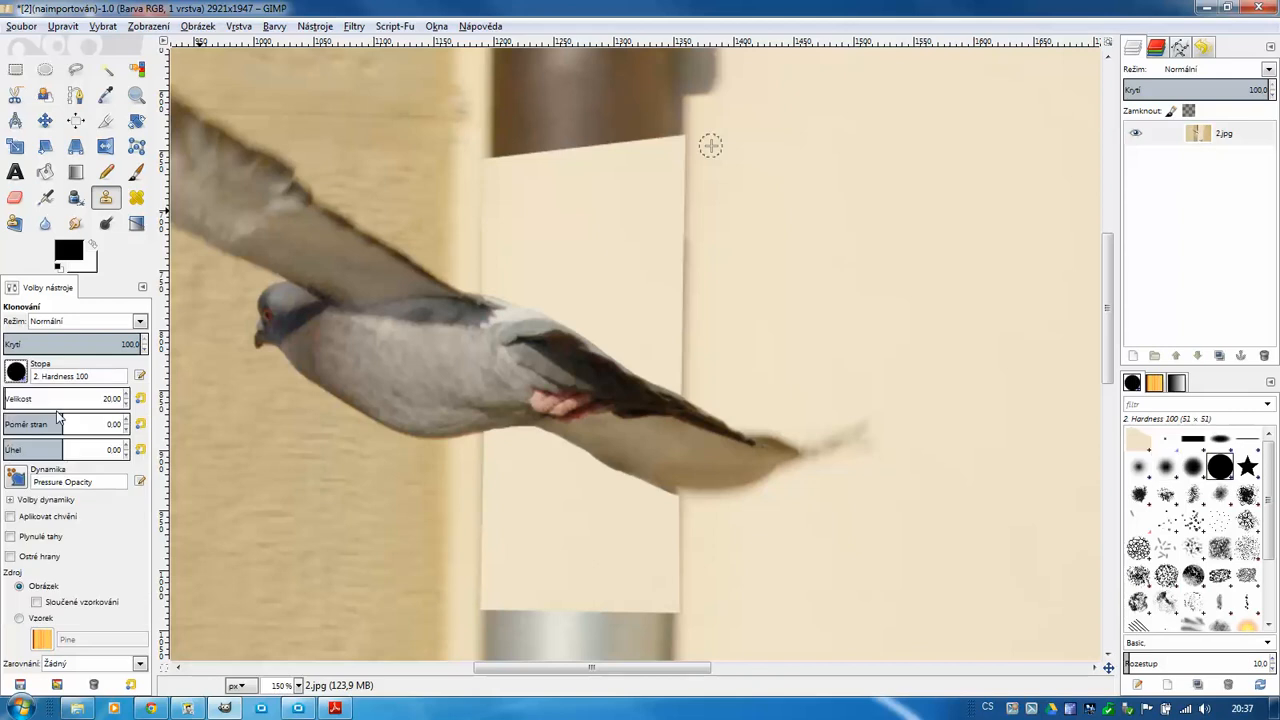
left_click_drag(12, 399, 5, 398)
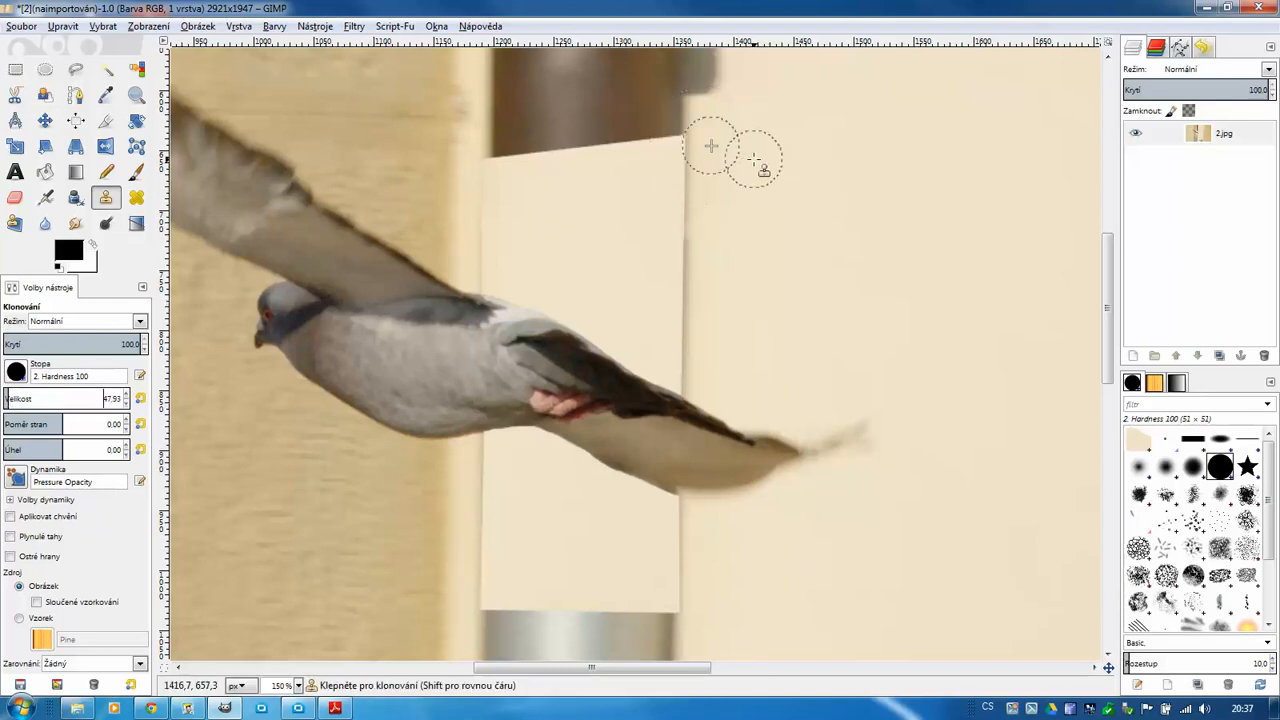
left_click(752, 157, "ctrl")
left_click_drag(685, 160, 684, 367)
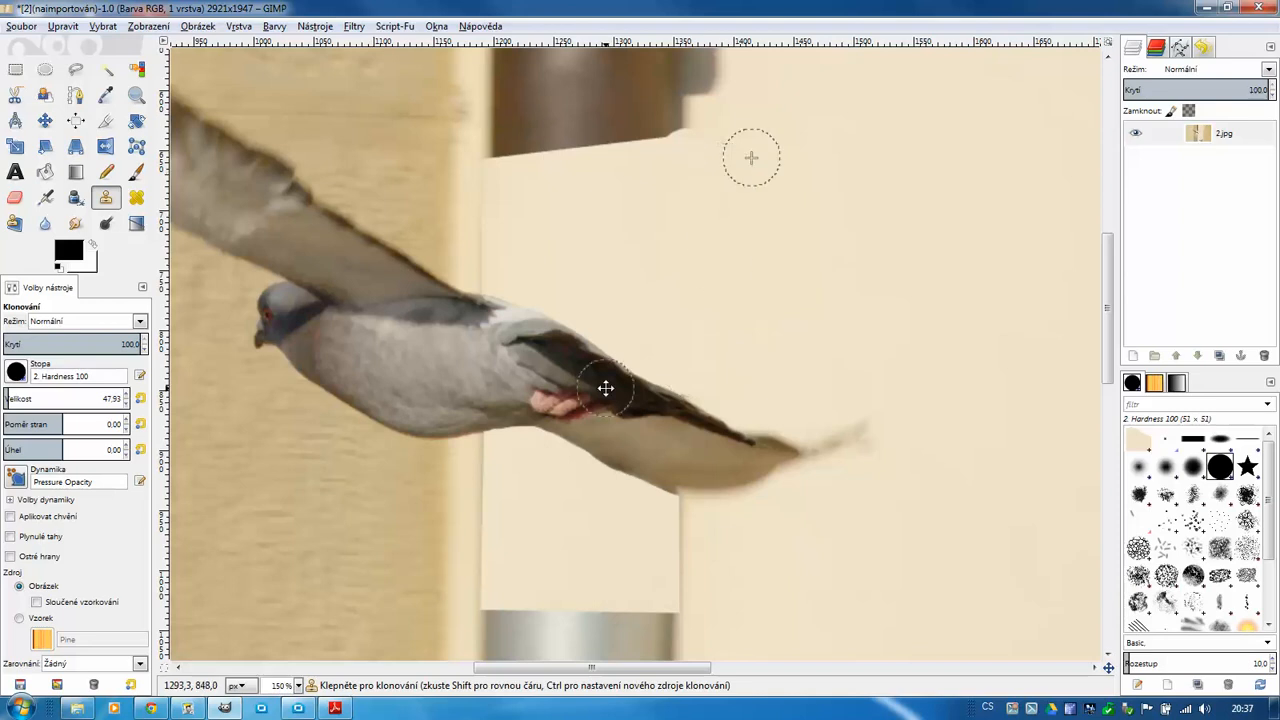
Clone clean wall over the dark vertical seam between the pigeon's lower wing and the top of the remaining lower drainpipe.
mouse_move(605, 388)
left_mouse_down()
mouse_move(669, 251)
mouse_move(666, 177)
left_mouse_up()
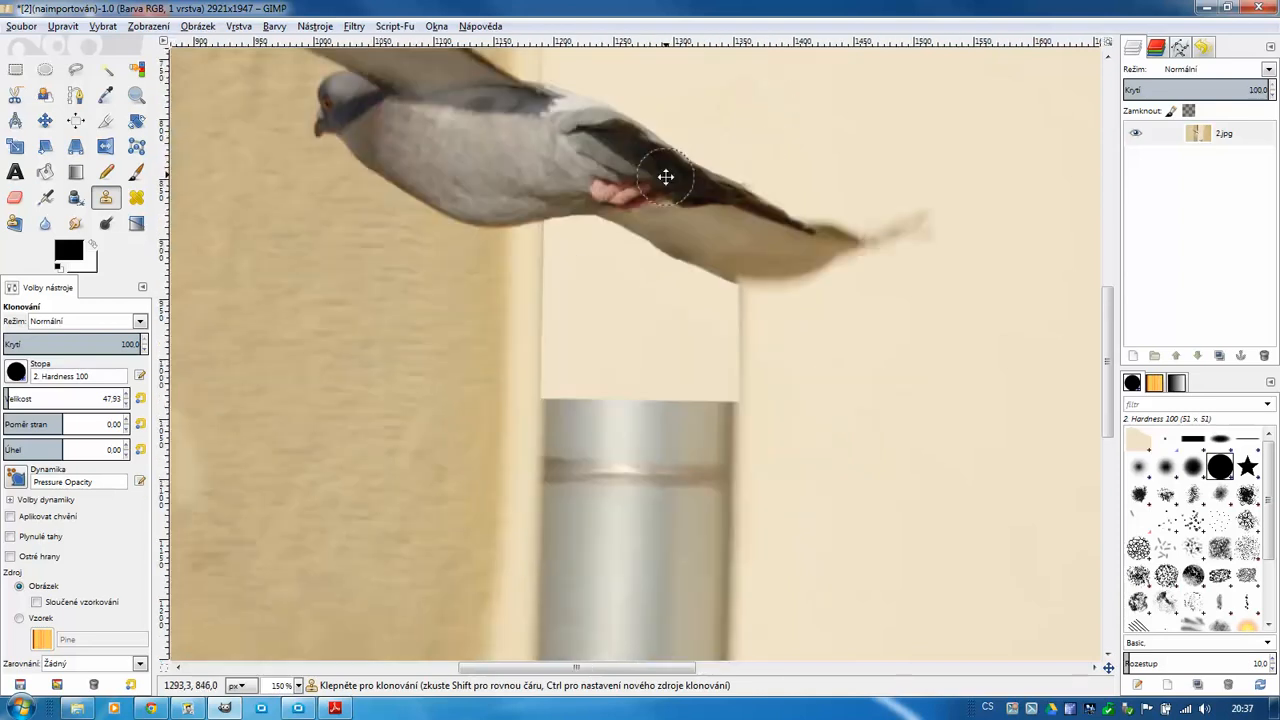
left_click(675, 318, "ctrl")
left_click_drag(733, 309, 740, 378)
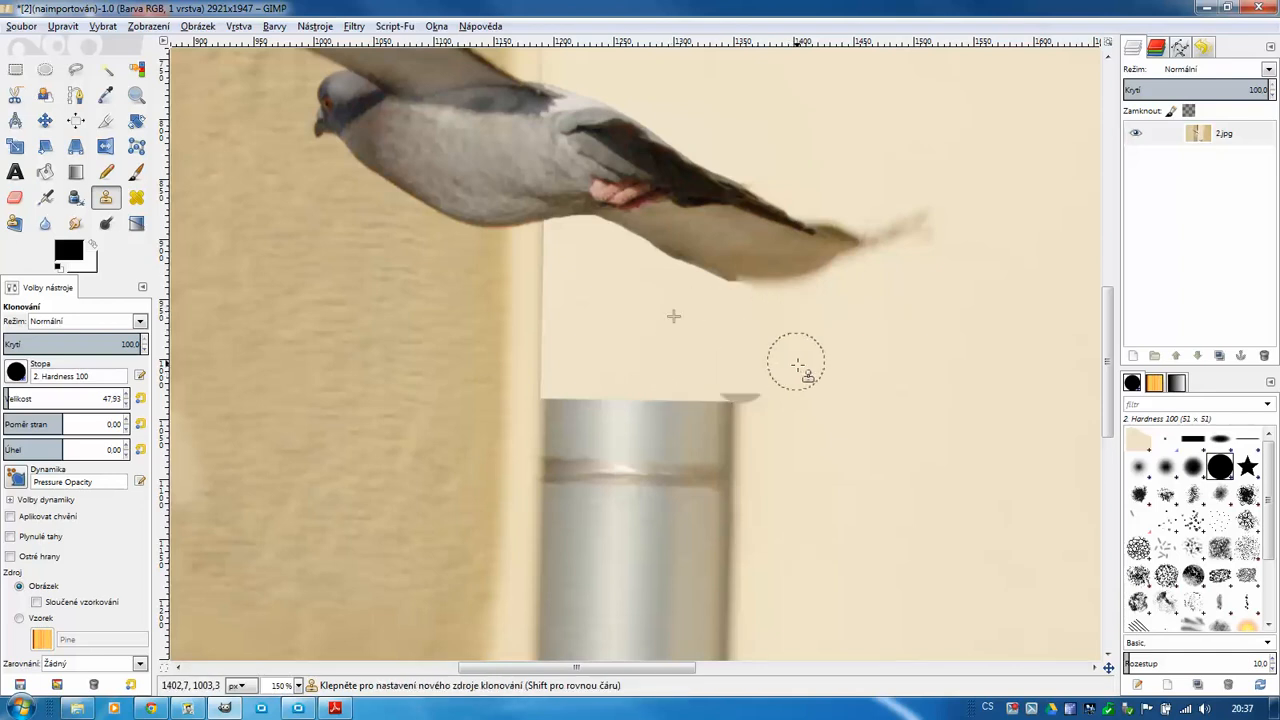
left_click(794, 357, "ctrl")
left_click(740, 390)
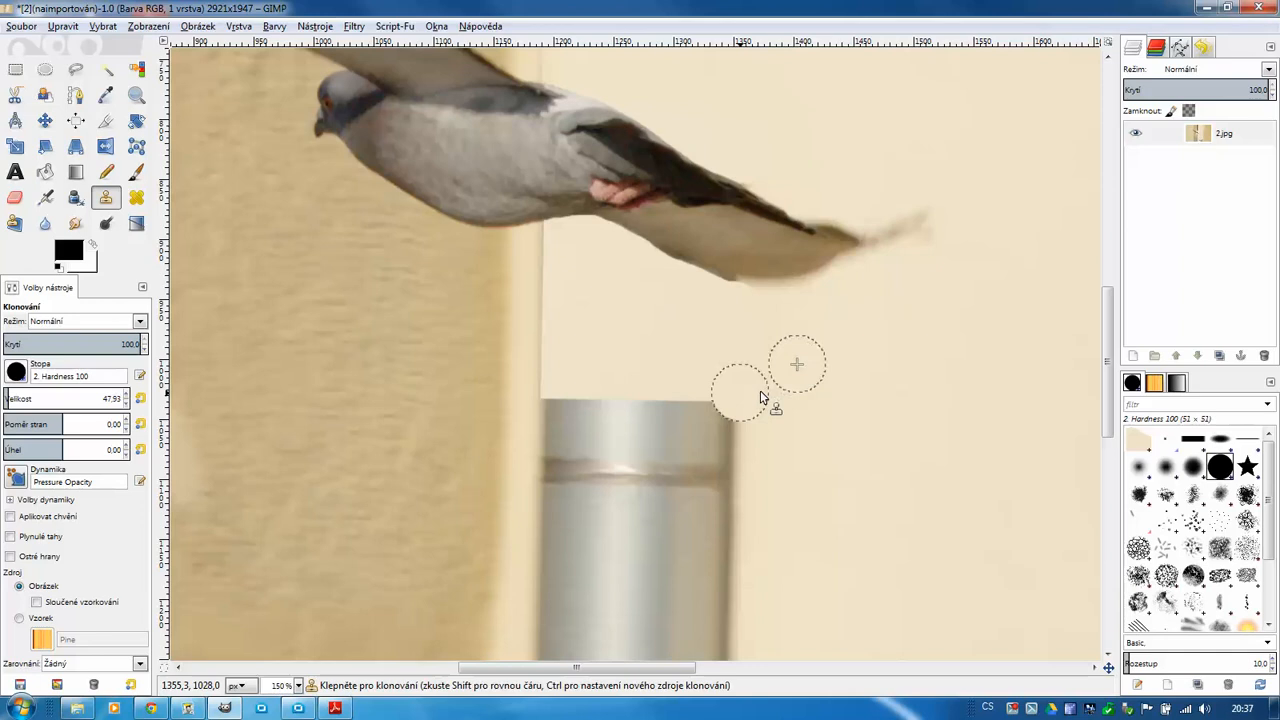
left_click(670, 305, "ctrl")
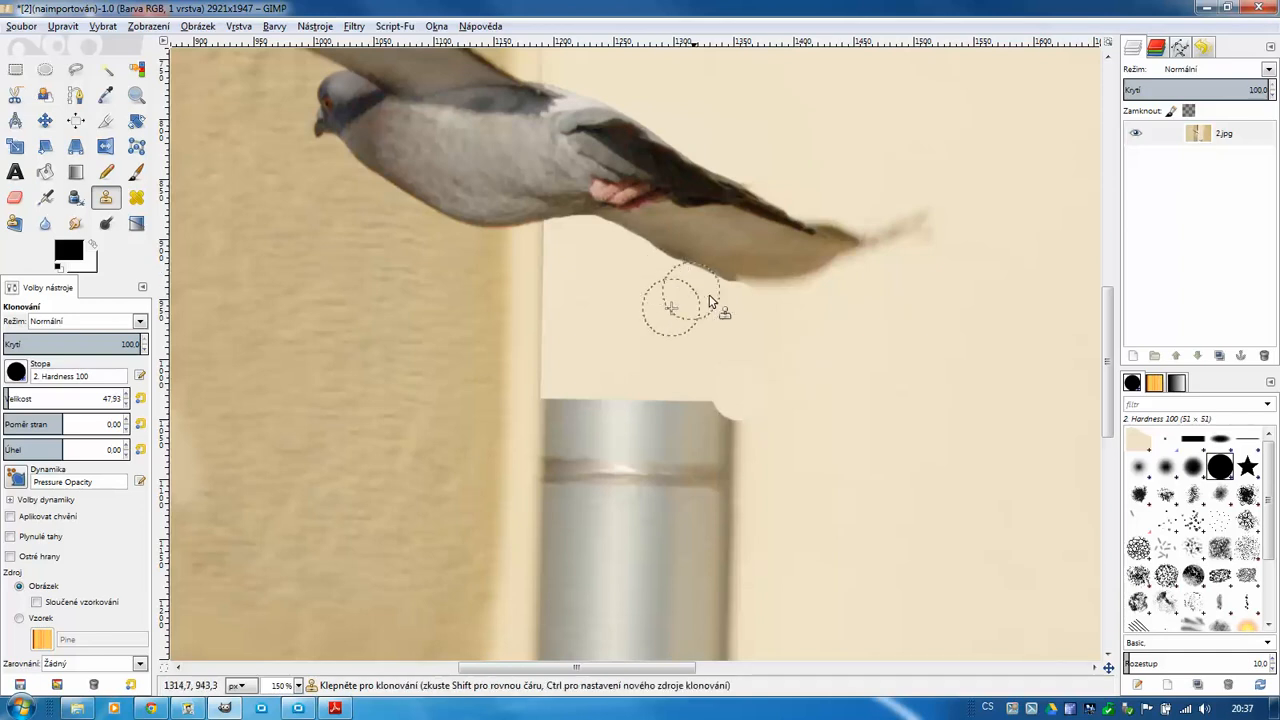
left_click(697, 317, "ctrl")
Clone clean wall along the upper edge of the pigeon's dark wing, reducing the brush size to 27.82.
scroll(712, 117, "up", 2)
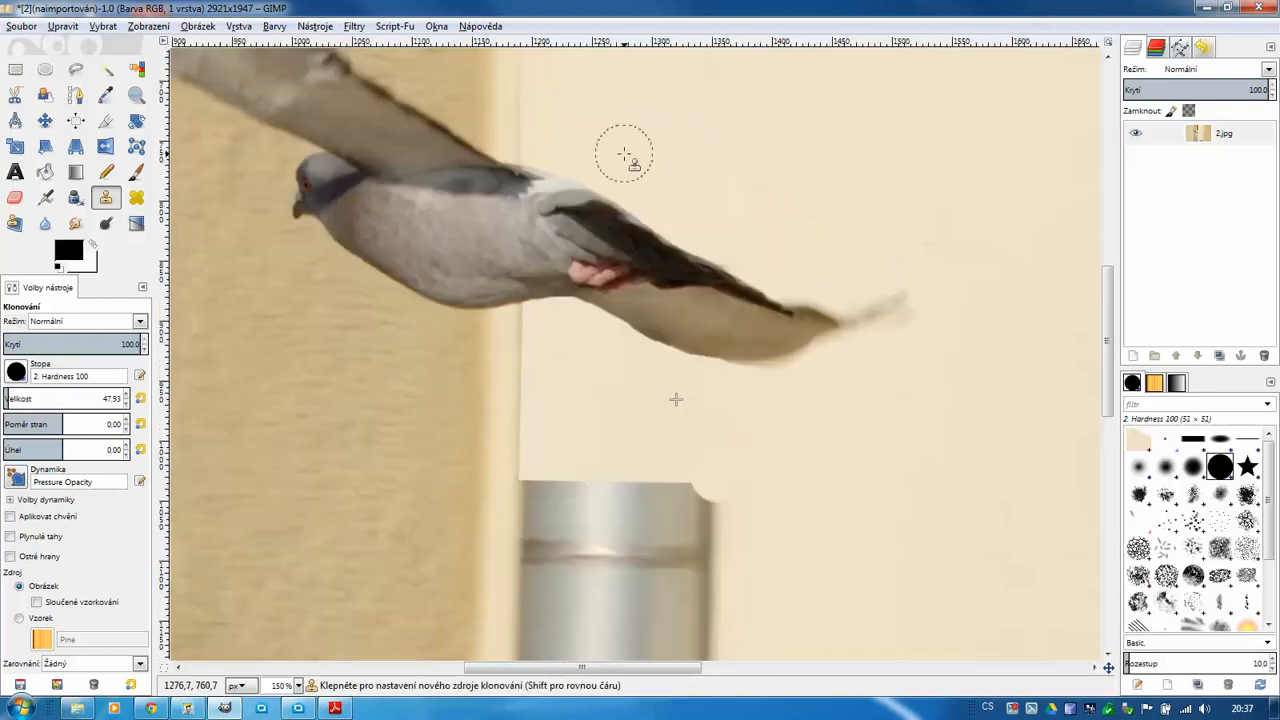
left_click(624, 152, "ctrl")
left_click(665, 147, "ctrl")
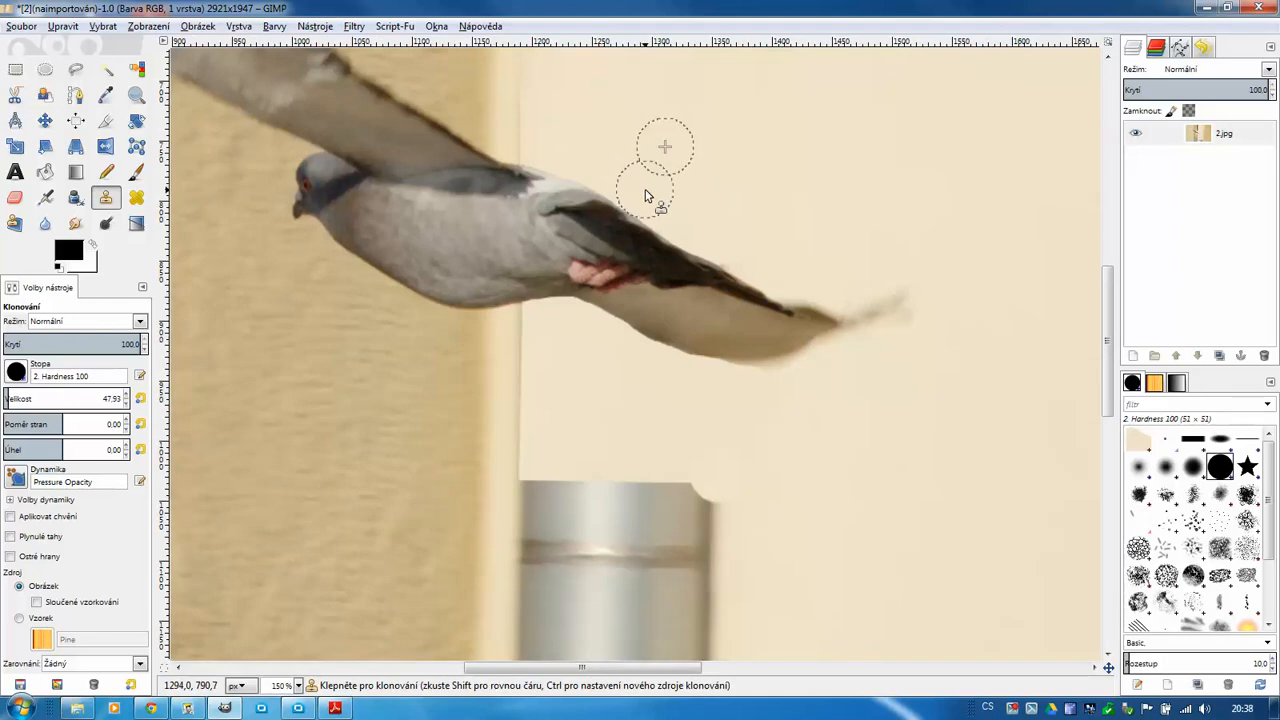
left_click(7, 398)
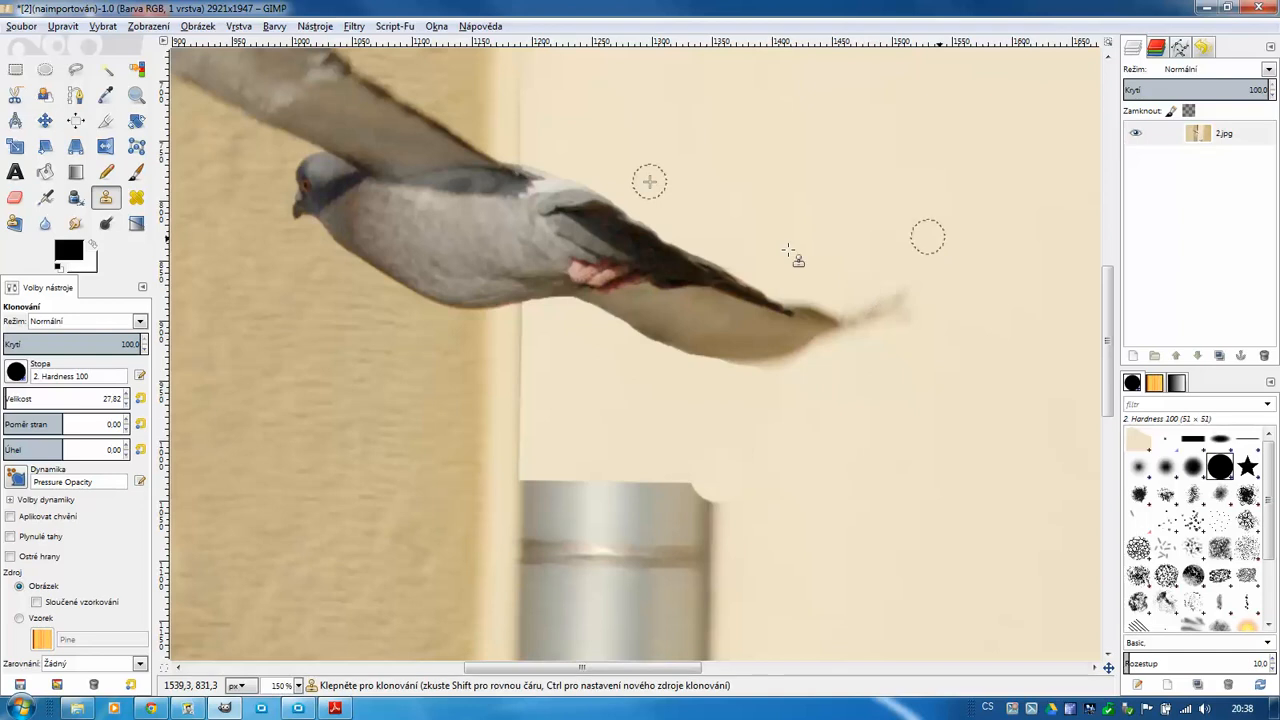
Clone clean wall along the lower edge of the pigeon's dark wing, near the wing tip.
scroll(780, 248, "down", 1)
scroll(773, 373, "up", 1)
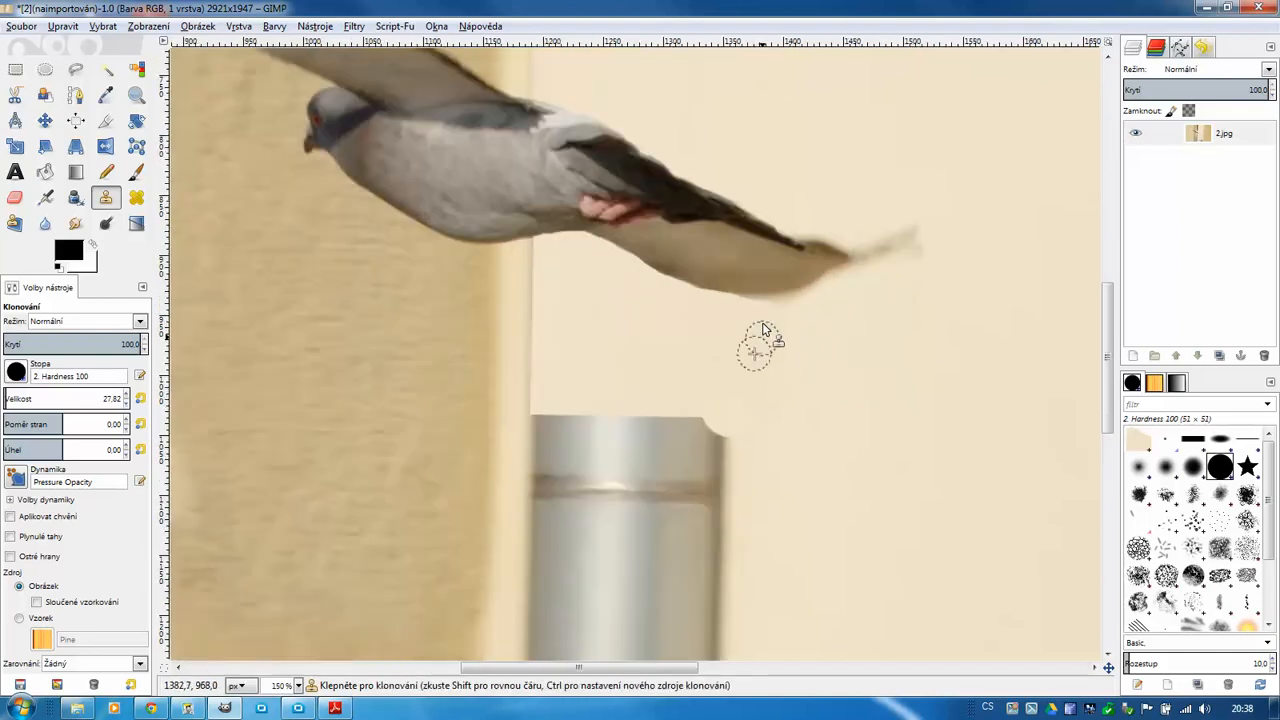
left_click(772, 348, "ctrl")
left_click_drag(784, 312, 821, 301)
left_click(750, 330, "ctrl")
Clone clean wall over the thin vertical seam below the pigeon's belly, down to the top of the lower drainpipe.
left_click(565, 266, "ctrl")
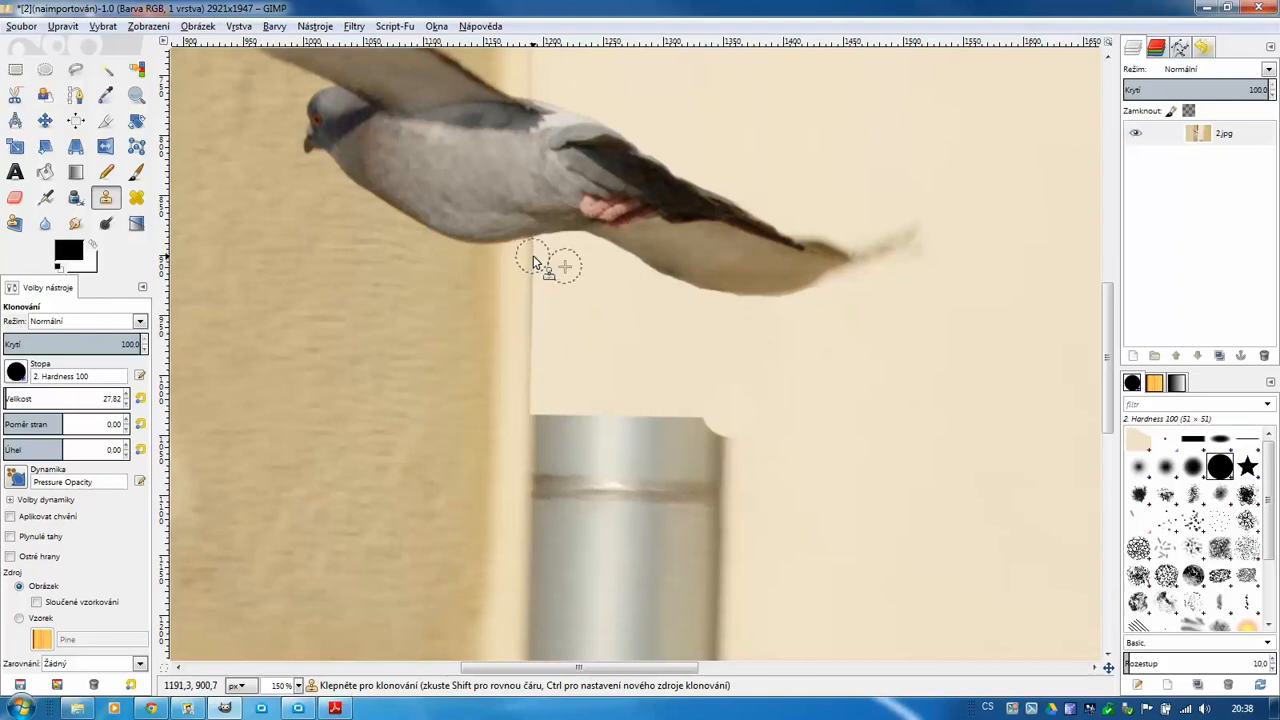
left_click_drag(534, 262, 529, 392)
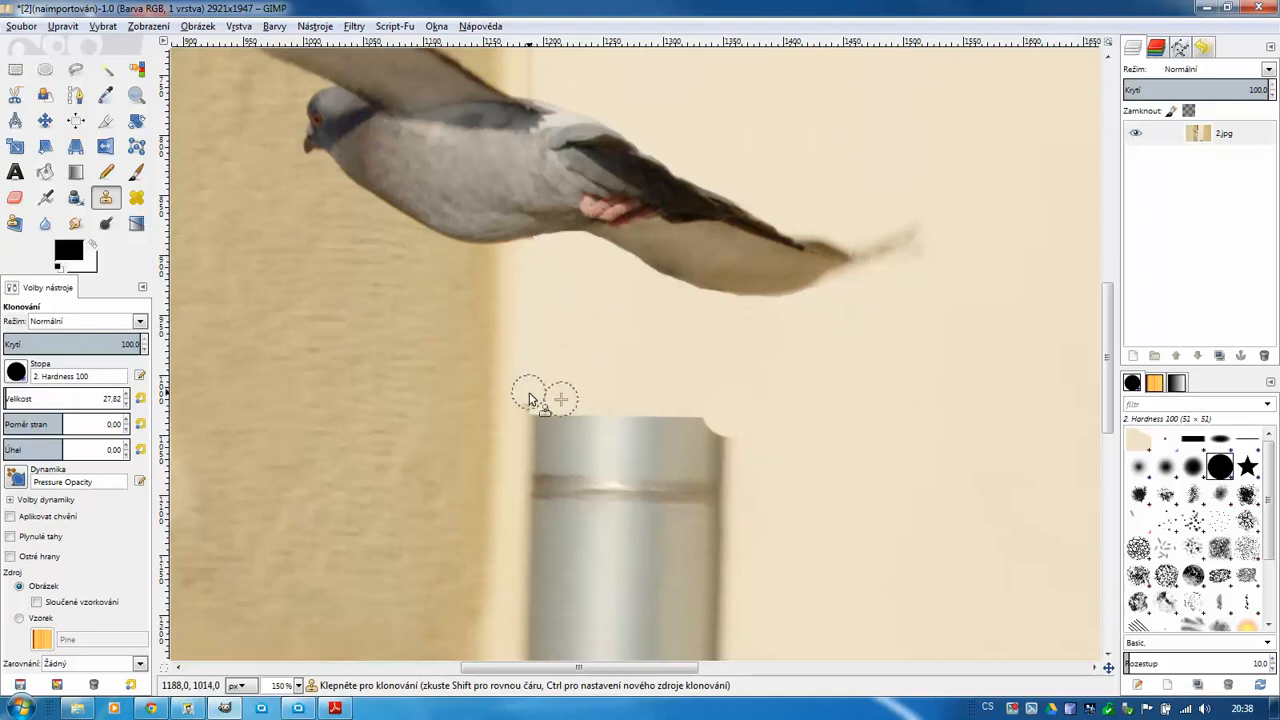
left_click(551, 289, "ctrl")
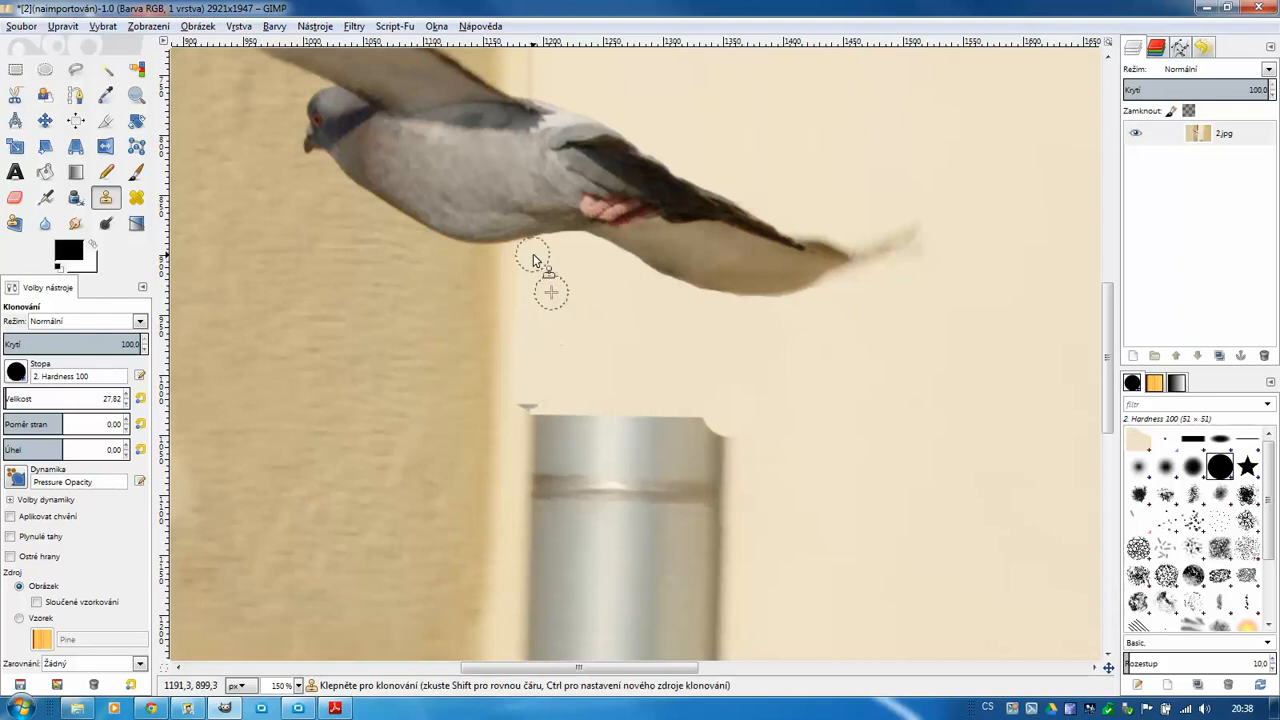
scroll(619, 415, "up", 3)
left_click_drag(619, 417, 615, 433)
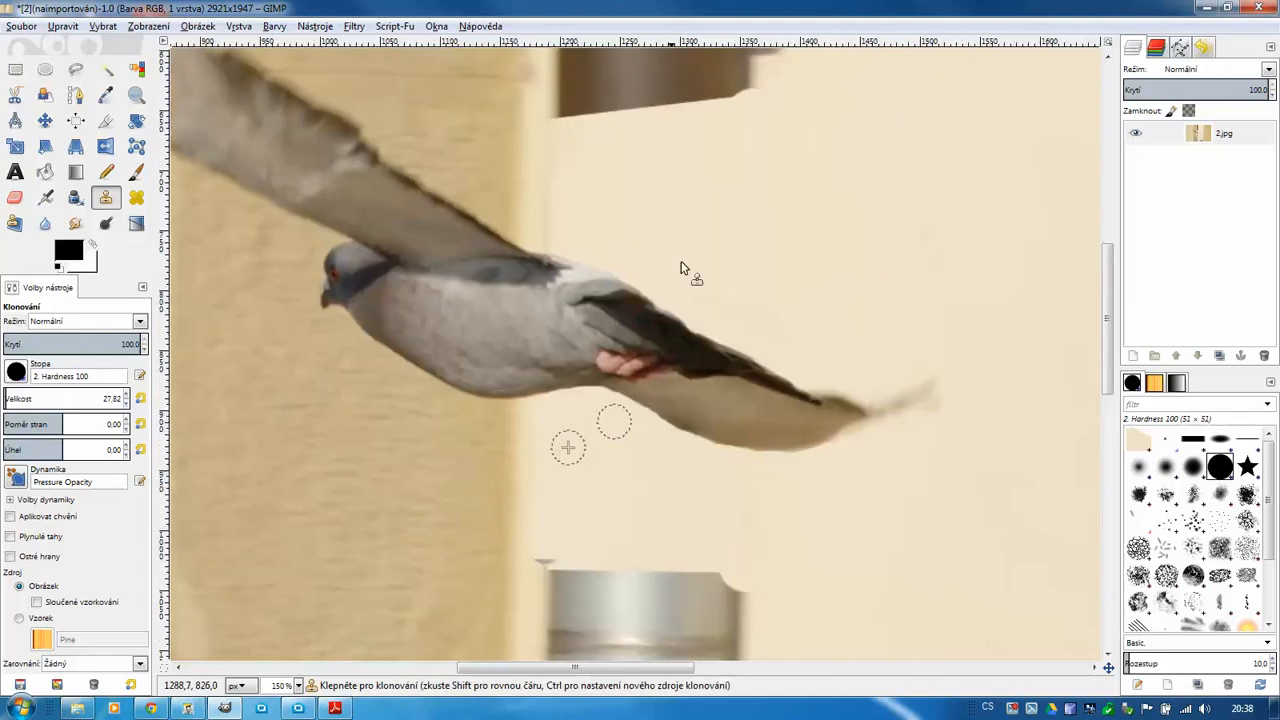
Clone clean wall over the faint vertical seam directly above the pigeon's back.
left_click(576, 240, "ctrl")
scroll(703, 233, "up", 2, "ctrl")
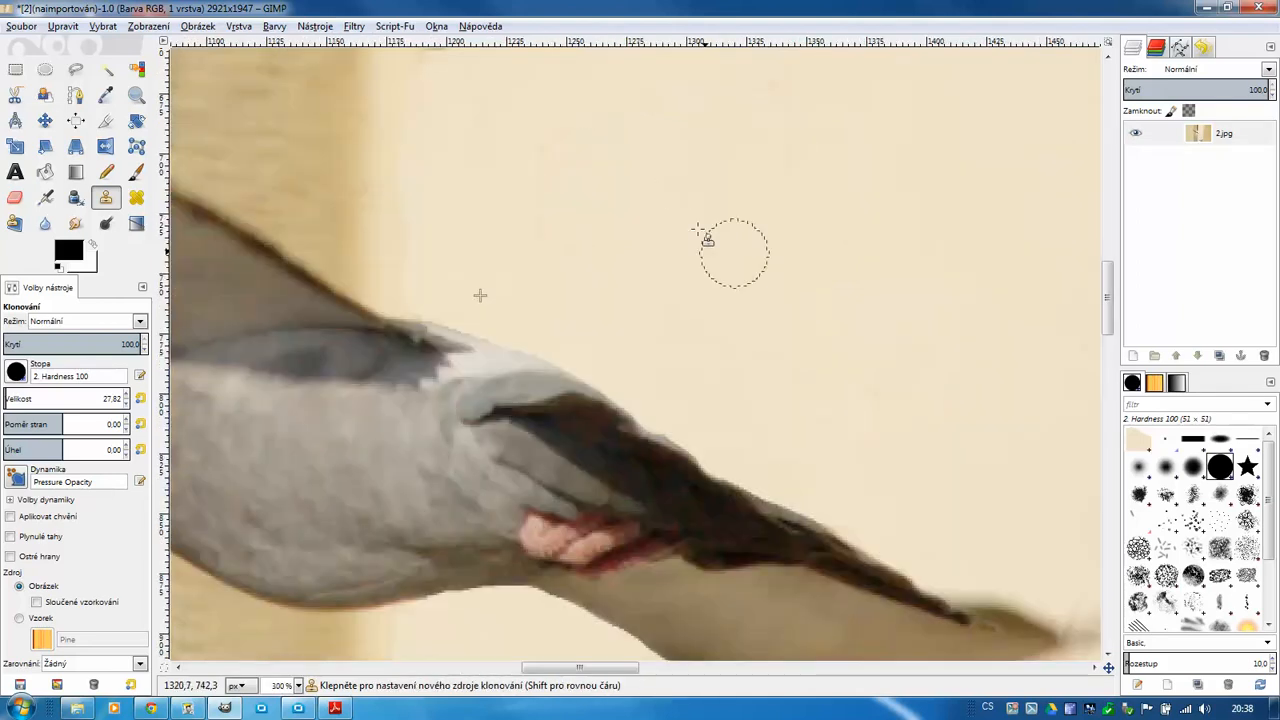
scroll(703, 235, "down", 3, "ctrl")
scroll(695, 201, "down", 4, "ctrl")
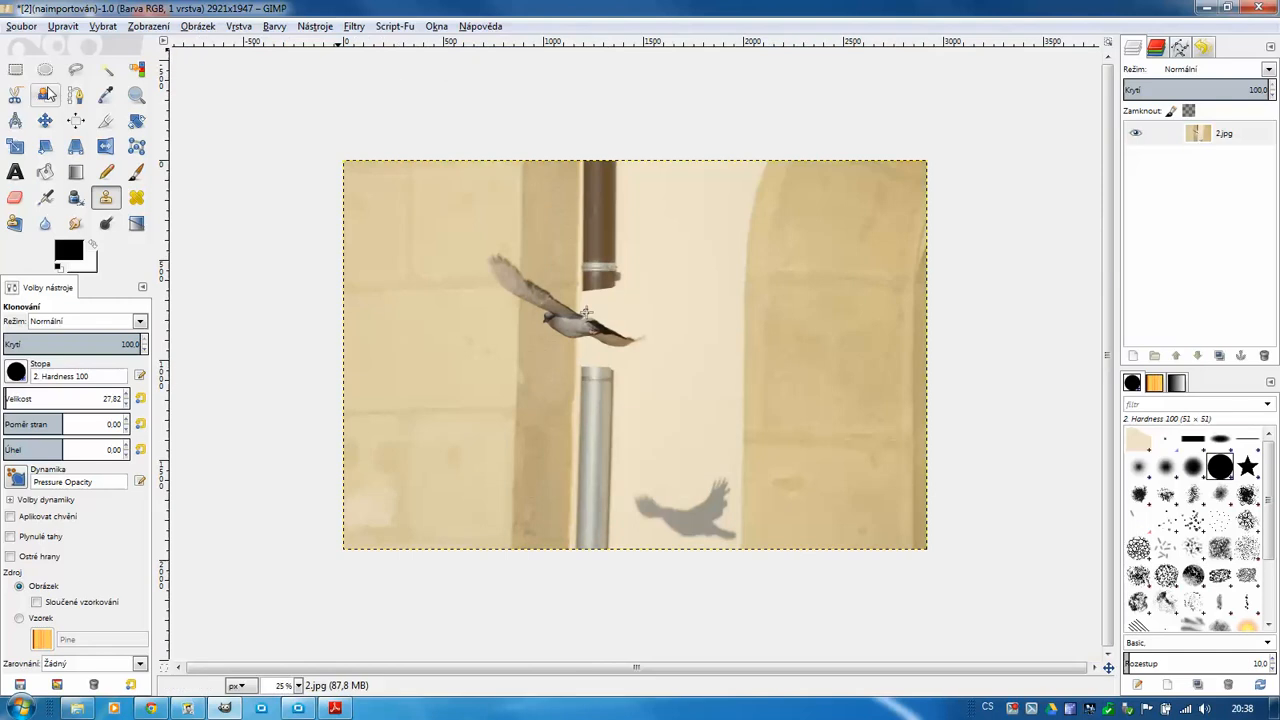
Outline the remaining upper drainpipe with a four-cornered free selection from the image's upper edge to just above the pigeon.
left_click(75, 69)
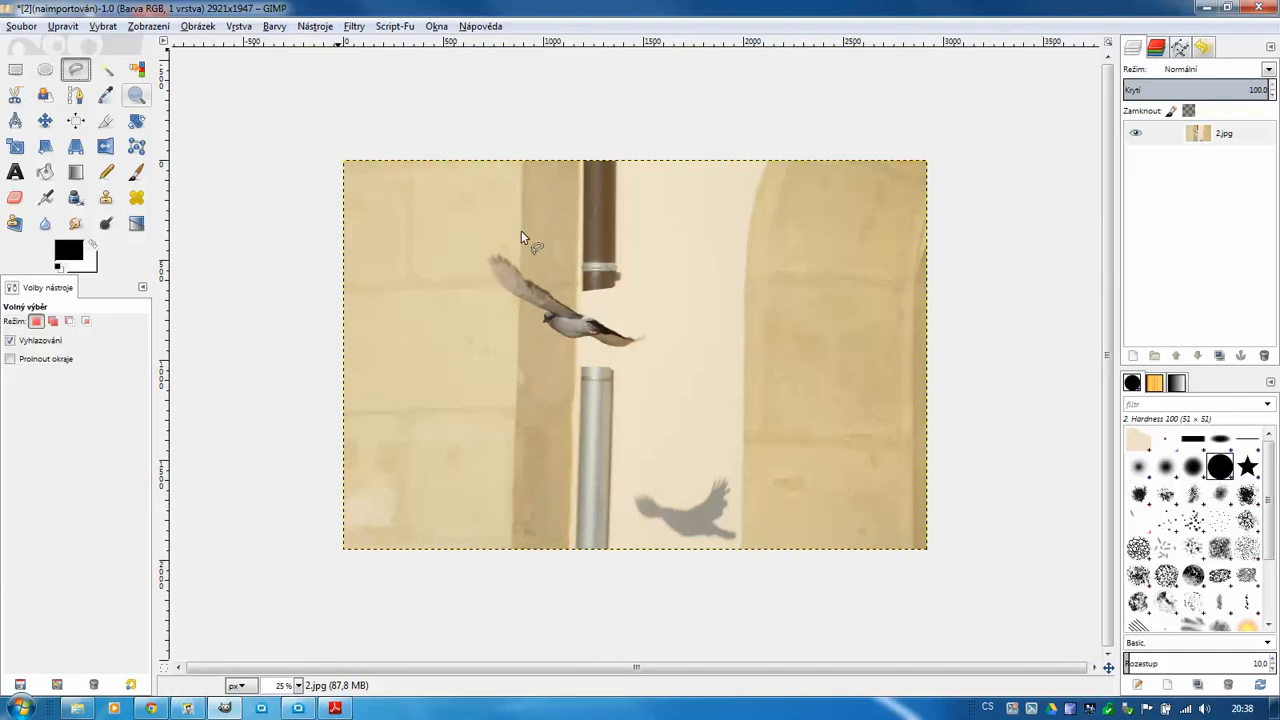
left_click(580, 160)
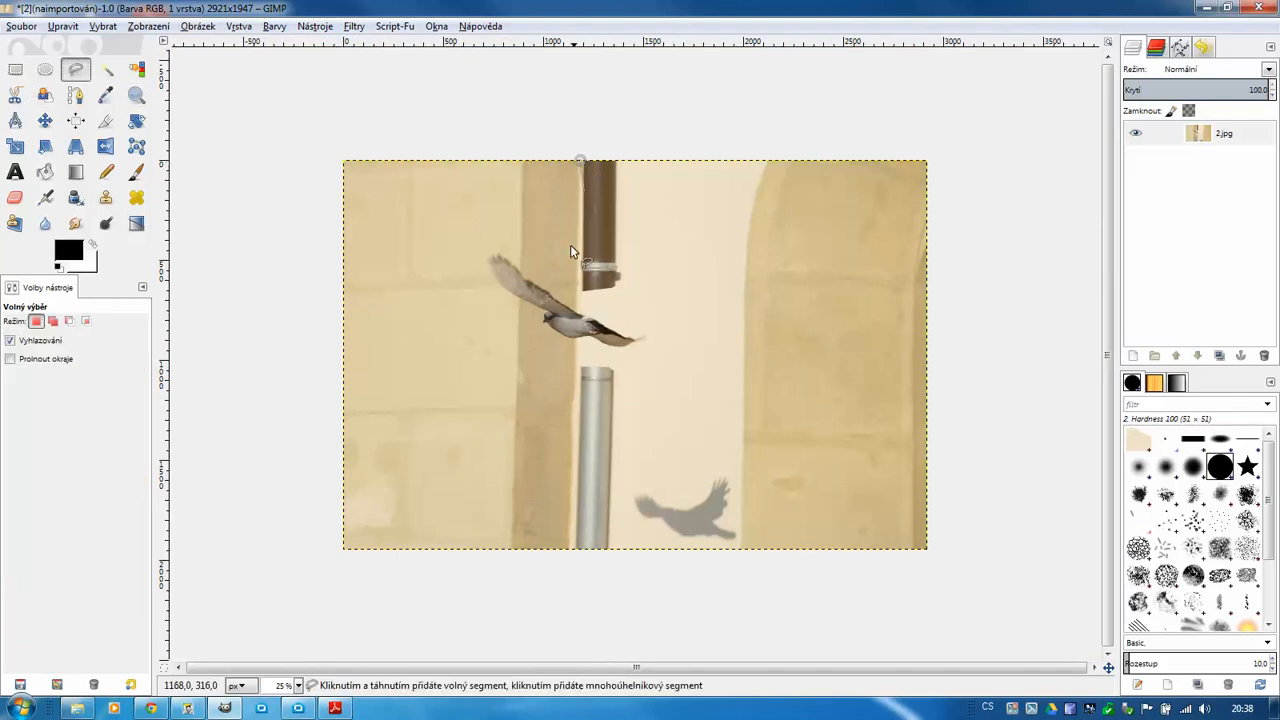
left_click(582, 303)
left_click(620, 305)
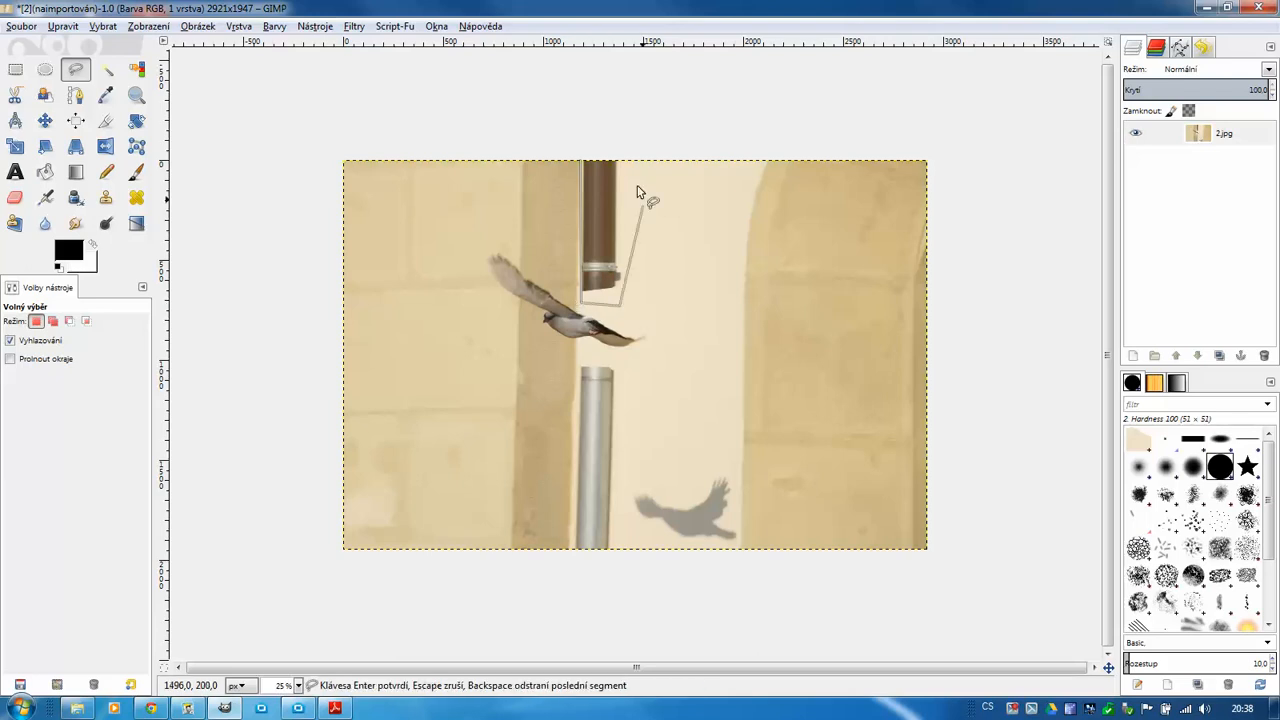
left_click(618, 160)
key("Return")
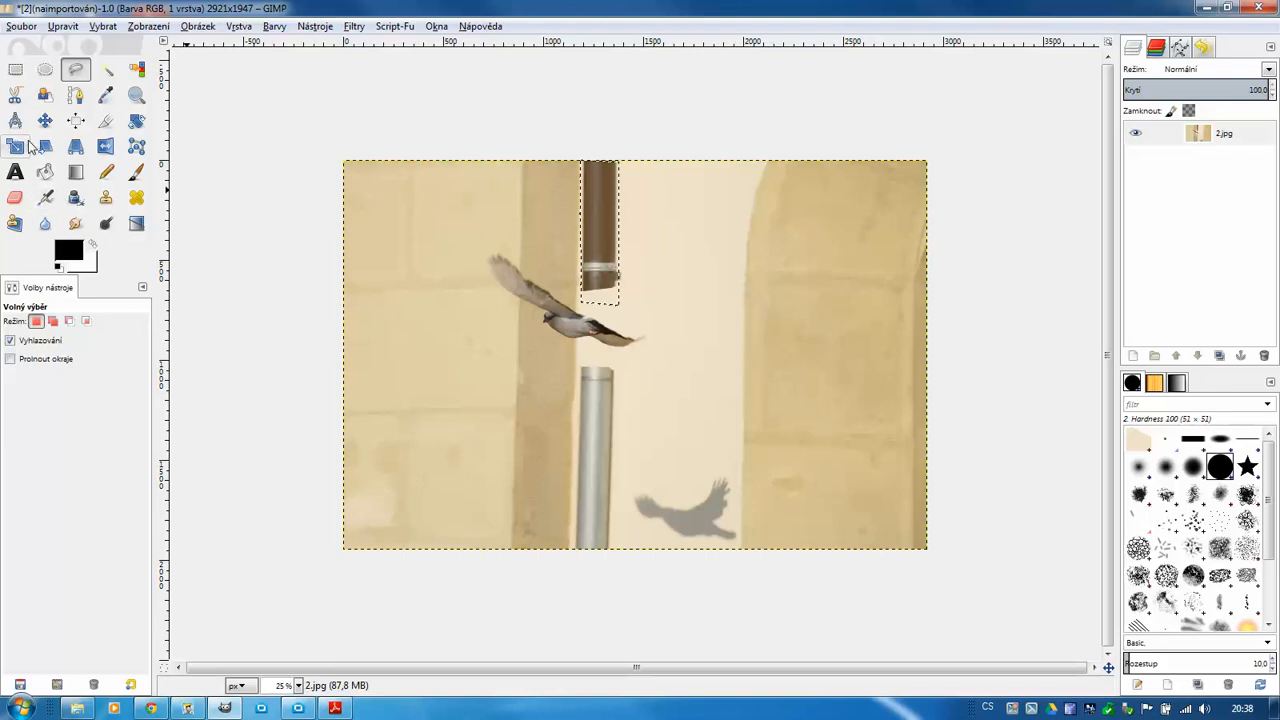
Shift only the selection outline onto the clean wall beside the upper drainpipe, and copy and paste that wall area.
key("m")
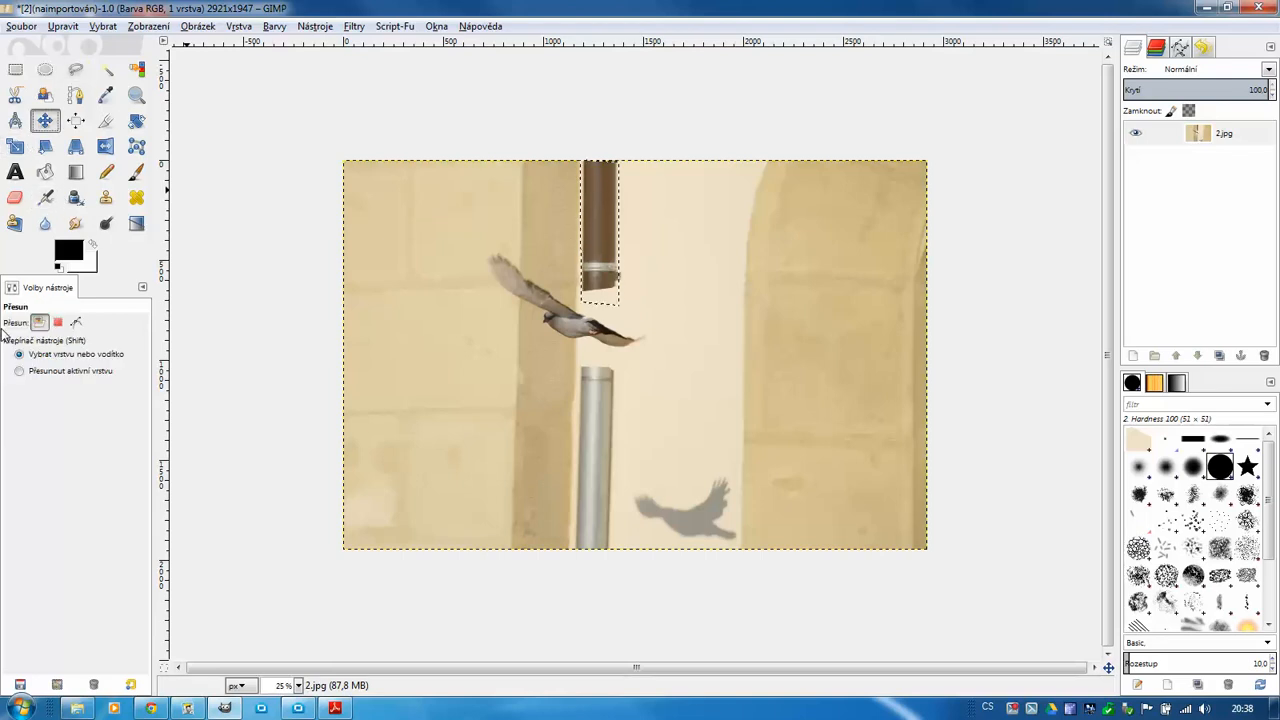
left_click(57, 321)
left_click_drag(592, 221, 660, 241)
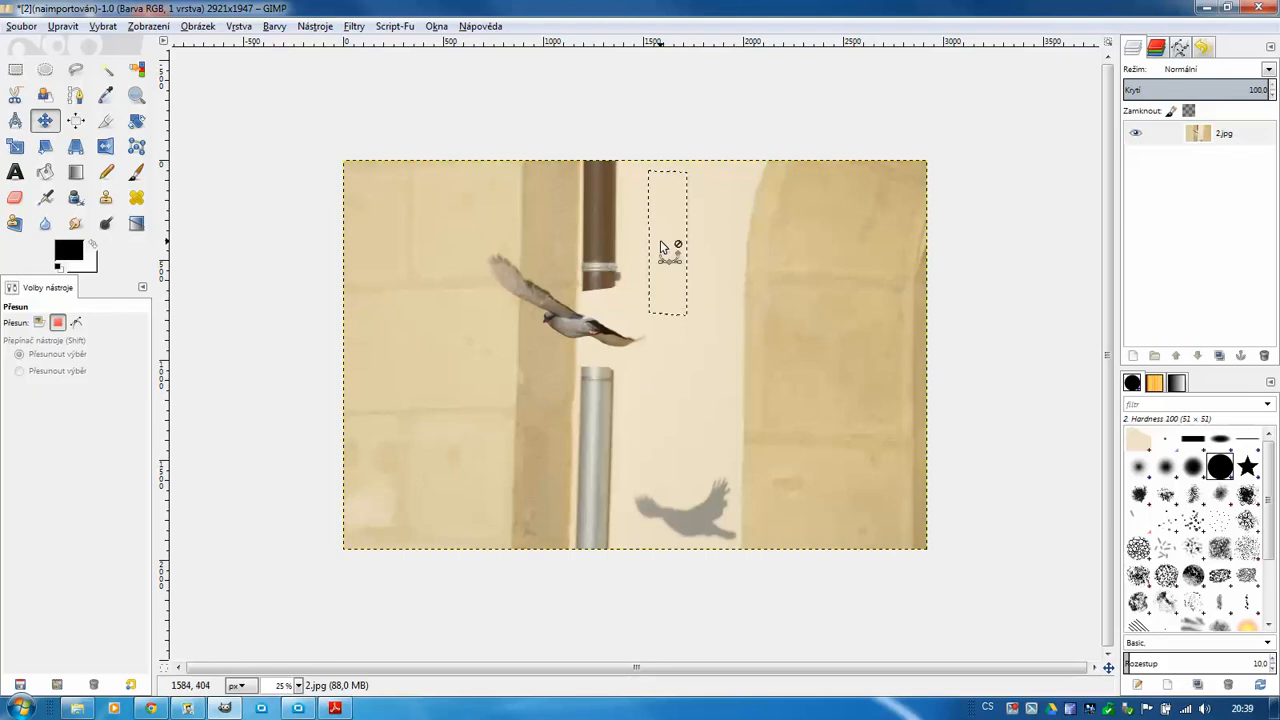
key("ctrl+c")
key("ctrl+v")
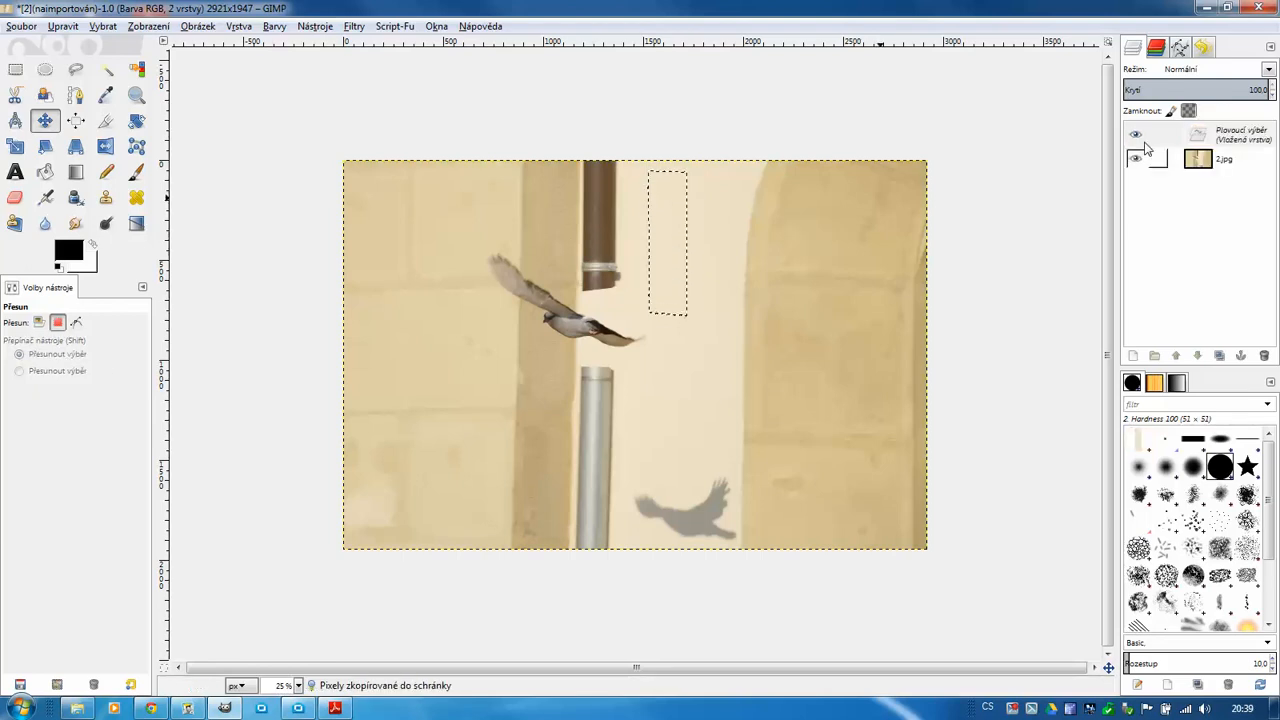
Move the pasted wall patch over the upper drainpipe and merge it into 2.jpg by way of a new layer.
left_click(39, 322)
left_click_drag(652, 253, 587, 247)
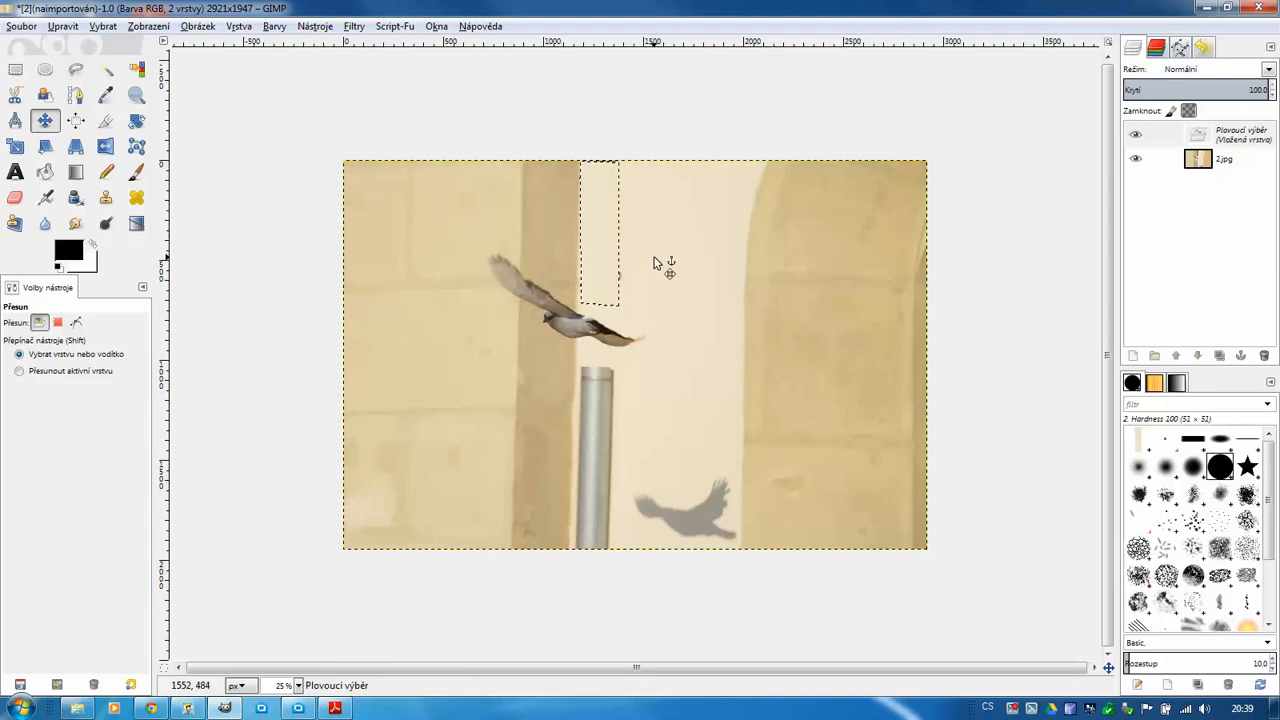
right_click(1197, 145)
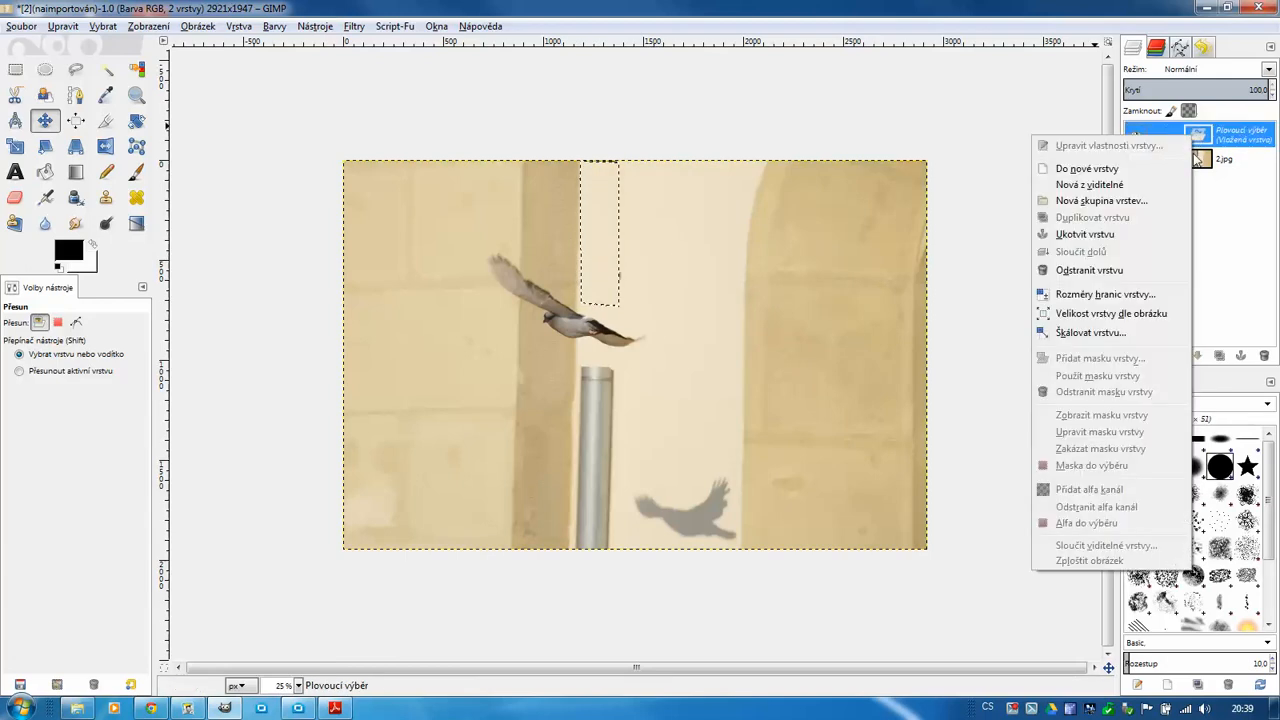
left_click(1120, 168)
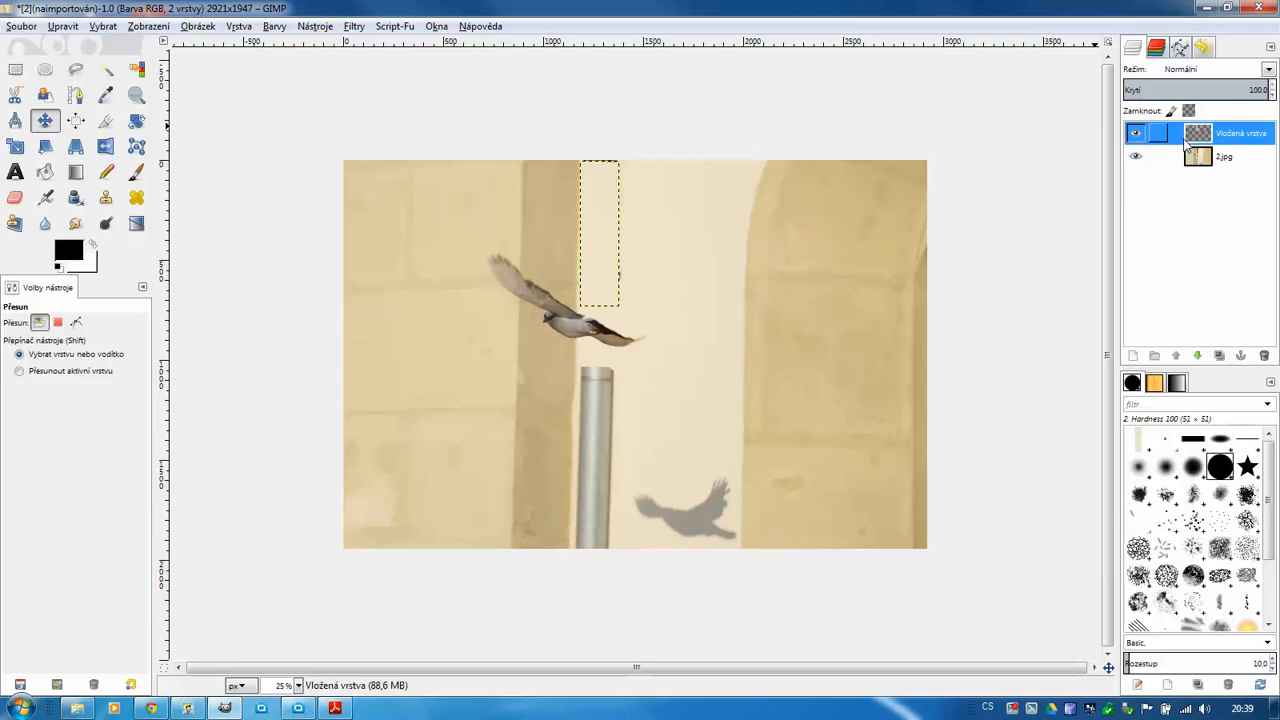
right_click(1192, 142)
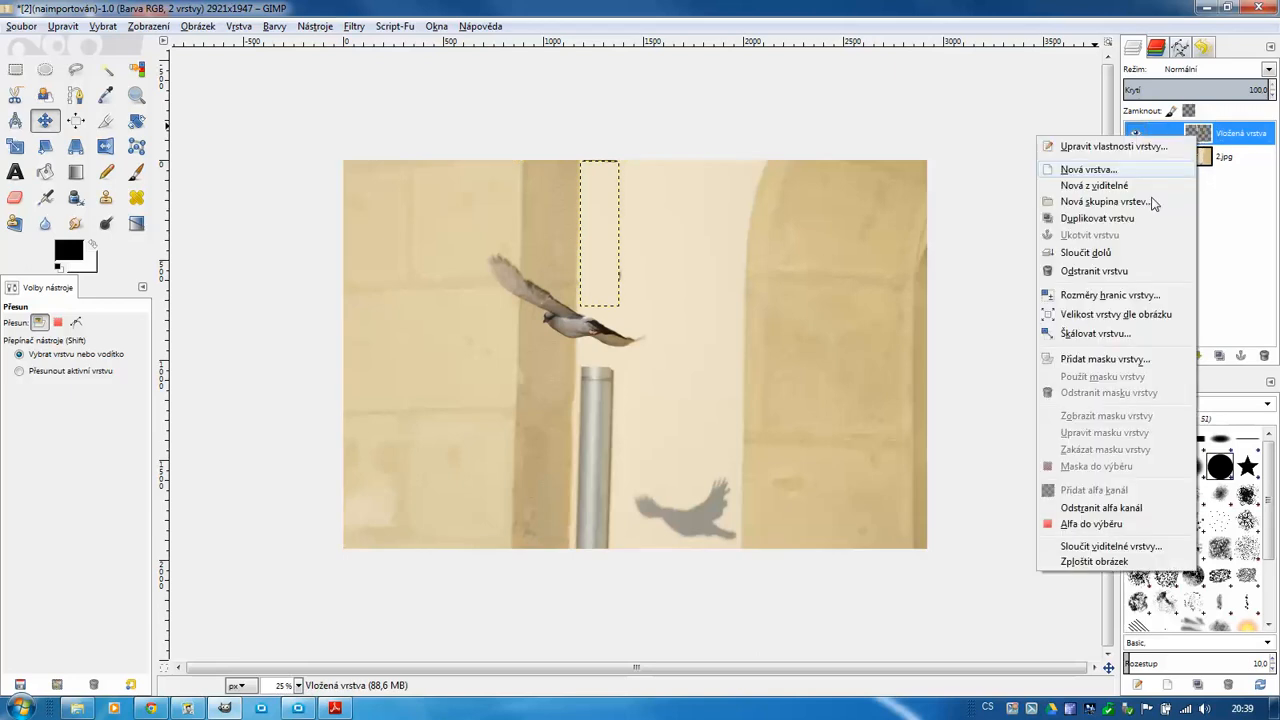
left_click(1102, 256)
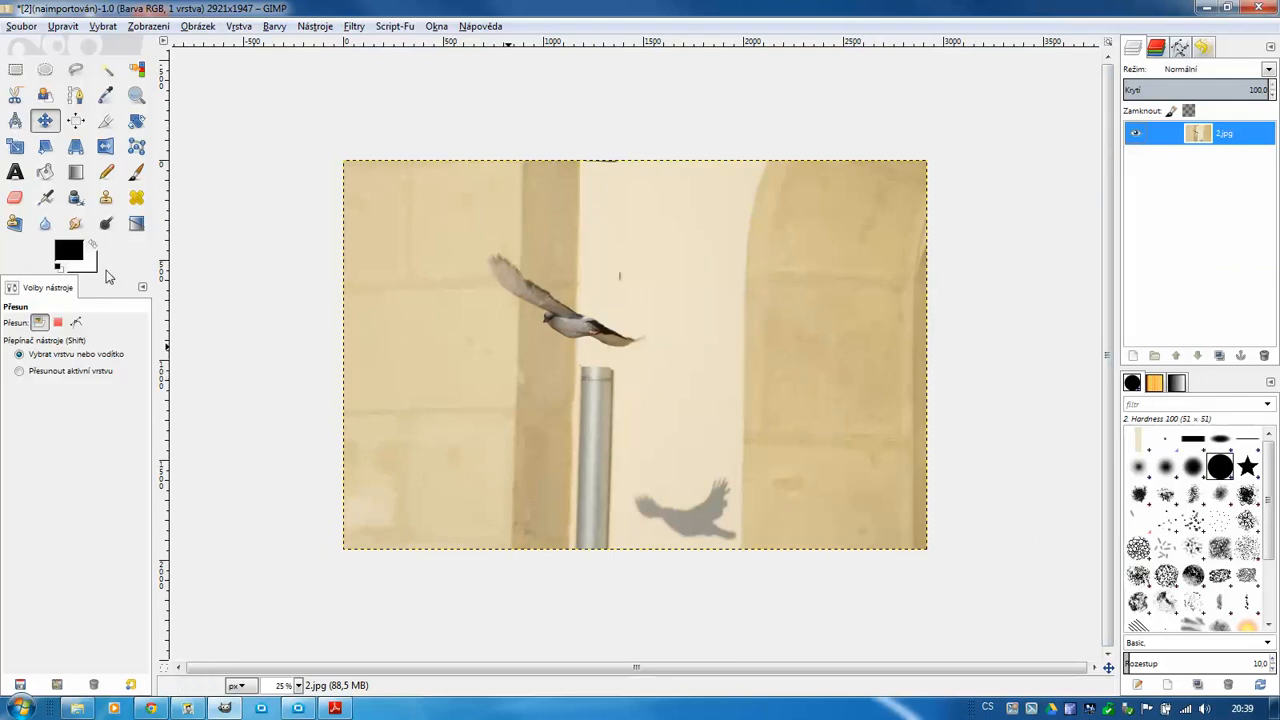
Outline the remaining lower drainpipe with a four-cornered free selection from below the pigeon to the image's lower edge.
left_click(76, 69)
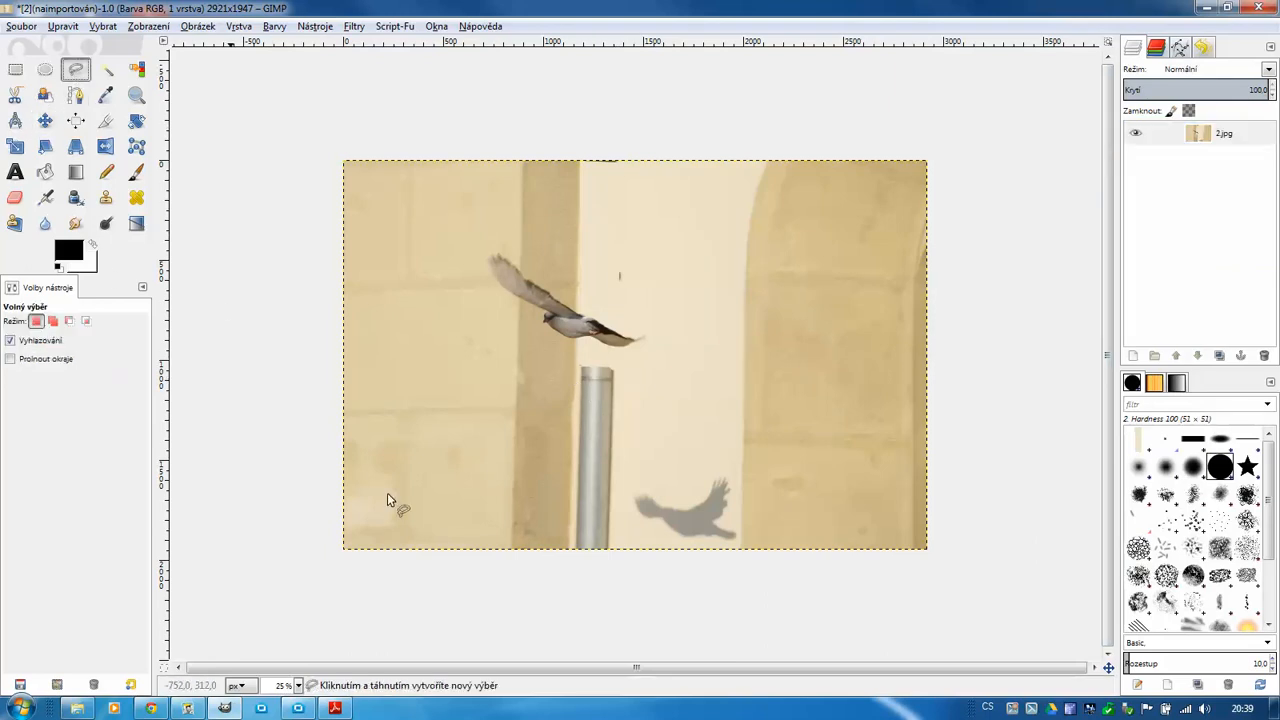
left_click(577, 358)
left_click(621, 360)
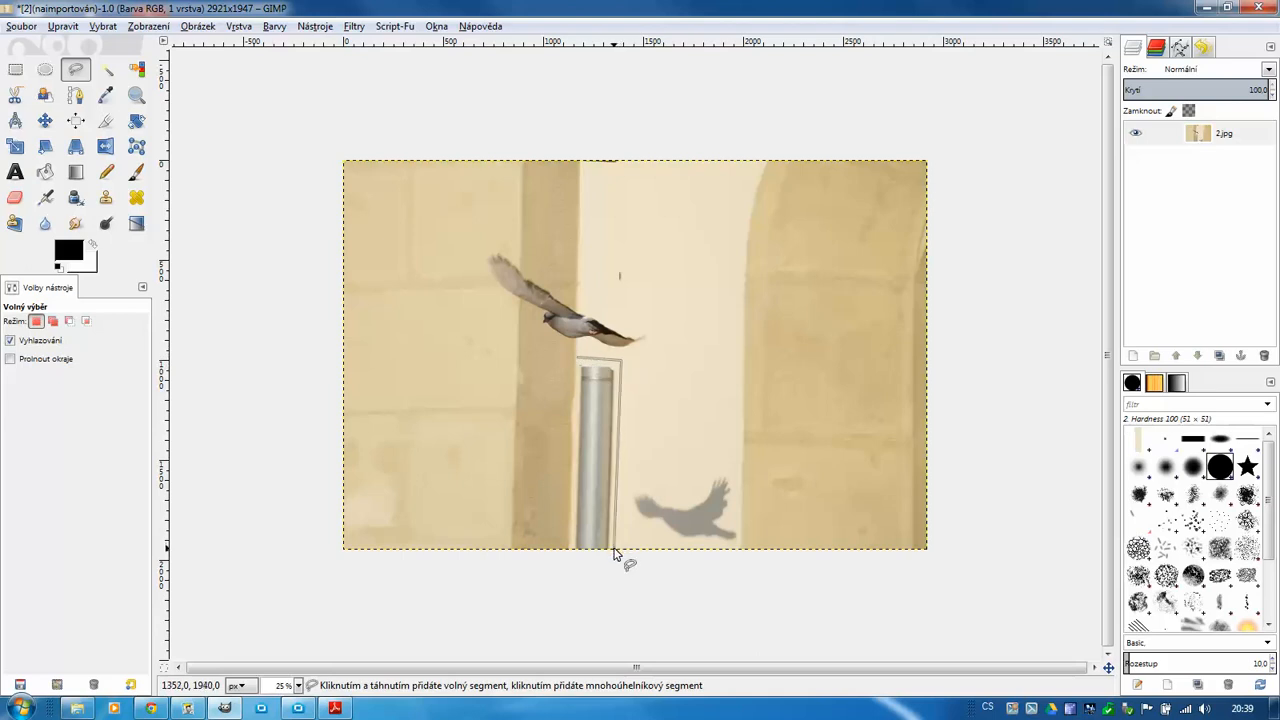
left_click(613, 549)
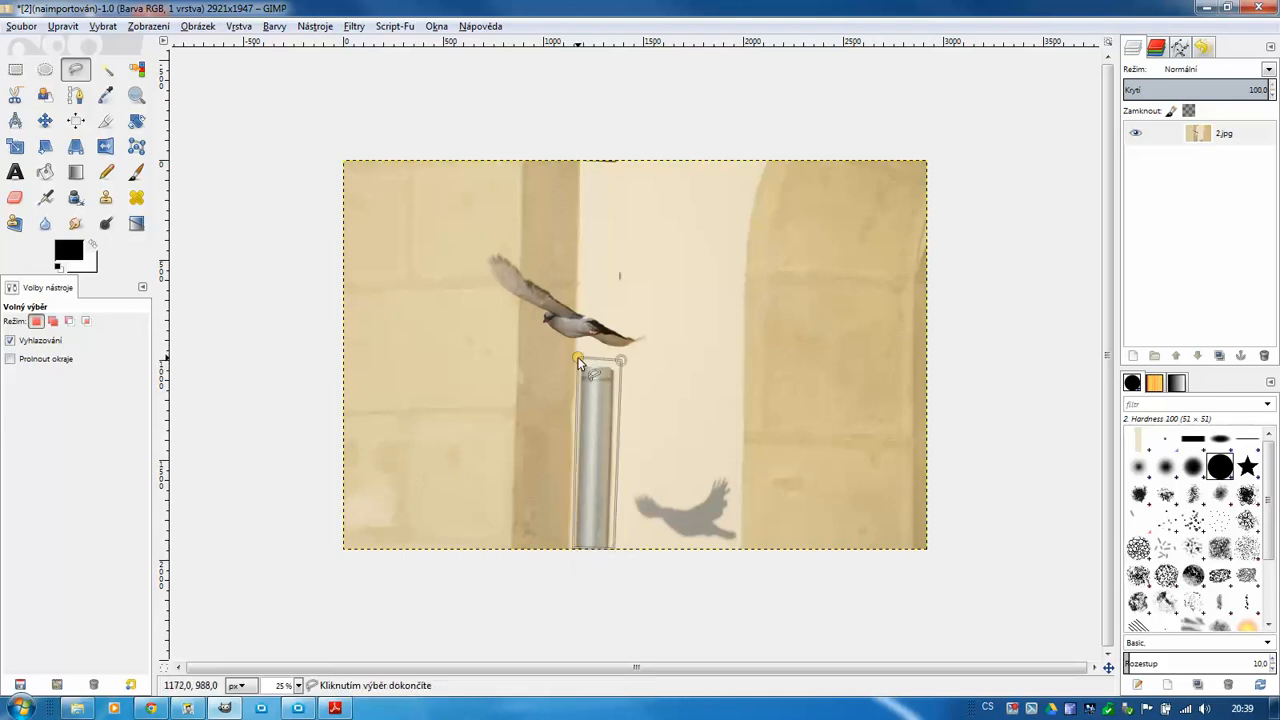
left_click(578, 363)
double_click(603, 386)
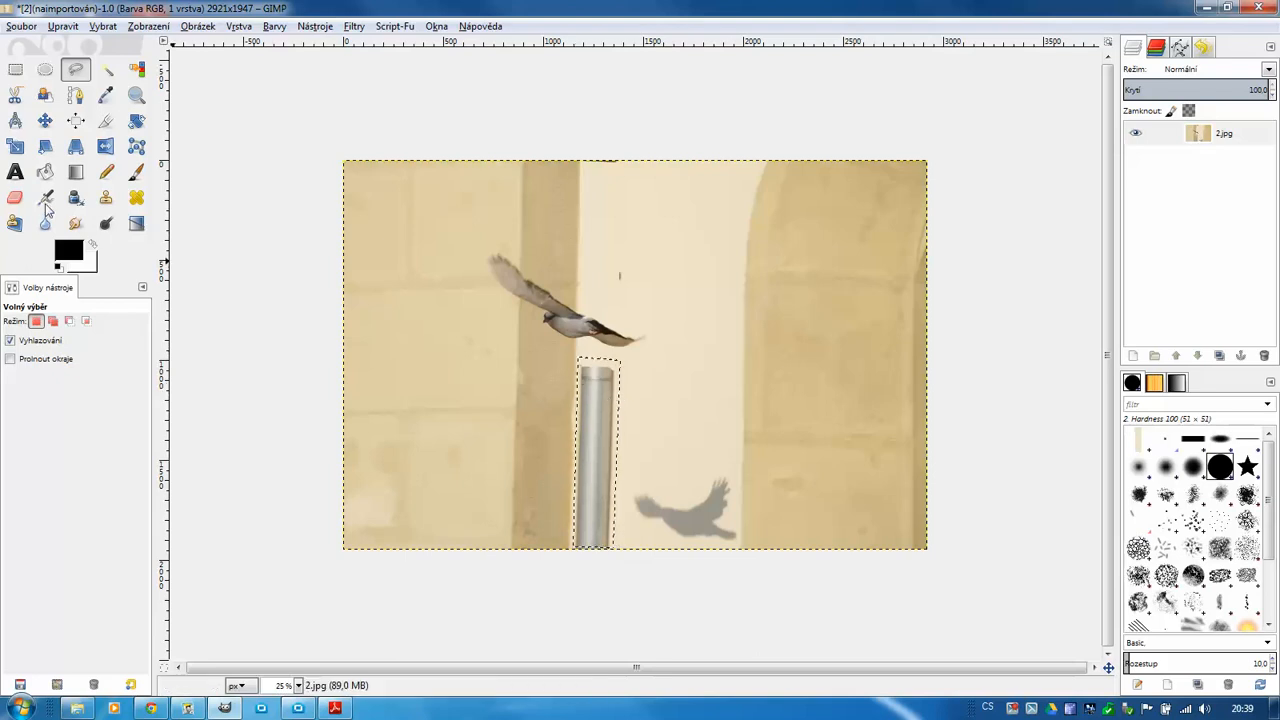
Shift only the selection outline onto the clean wall above the bird's shadow, and copy and paste that wall area.
left_click(46, 121)
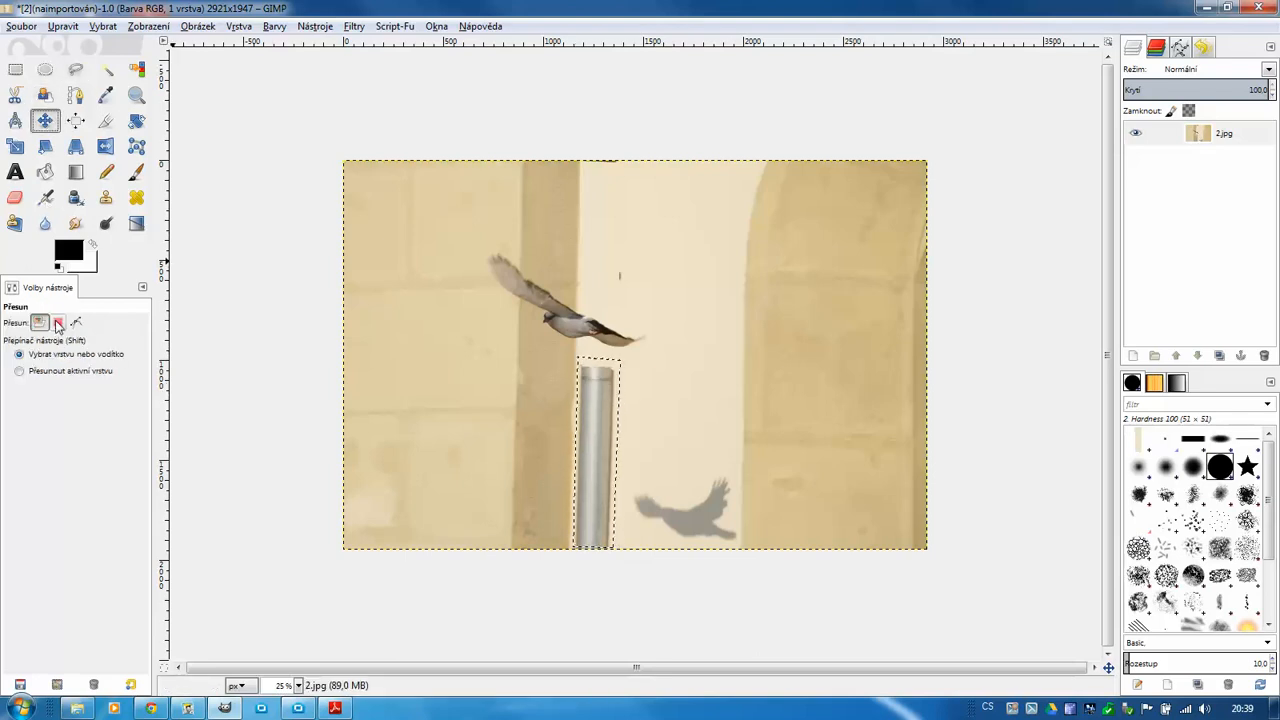
left_click(57, 321)
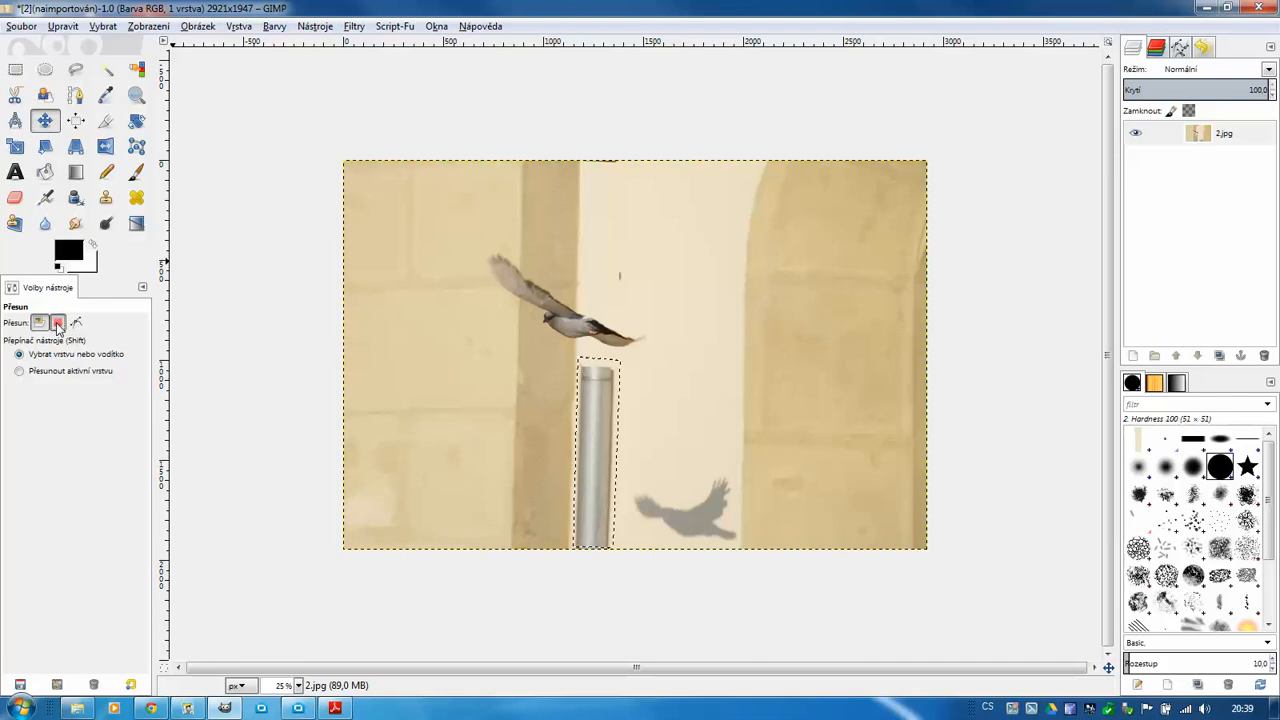
left_click_drag(583, 471, 676, 367)
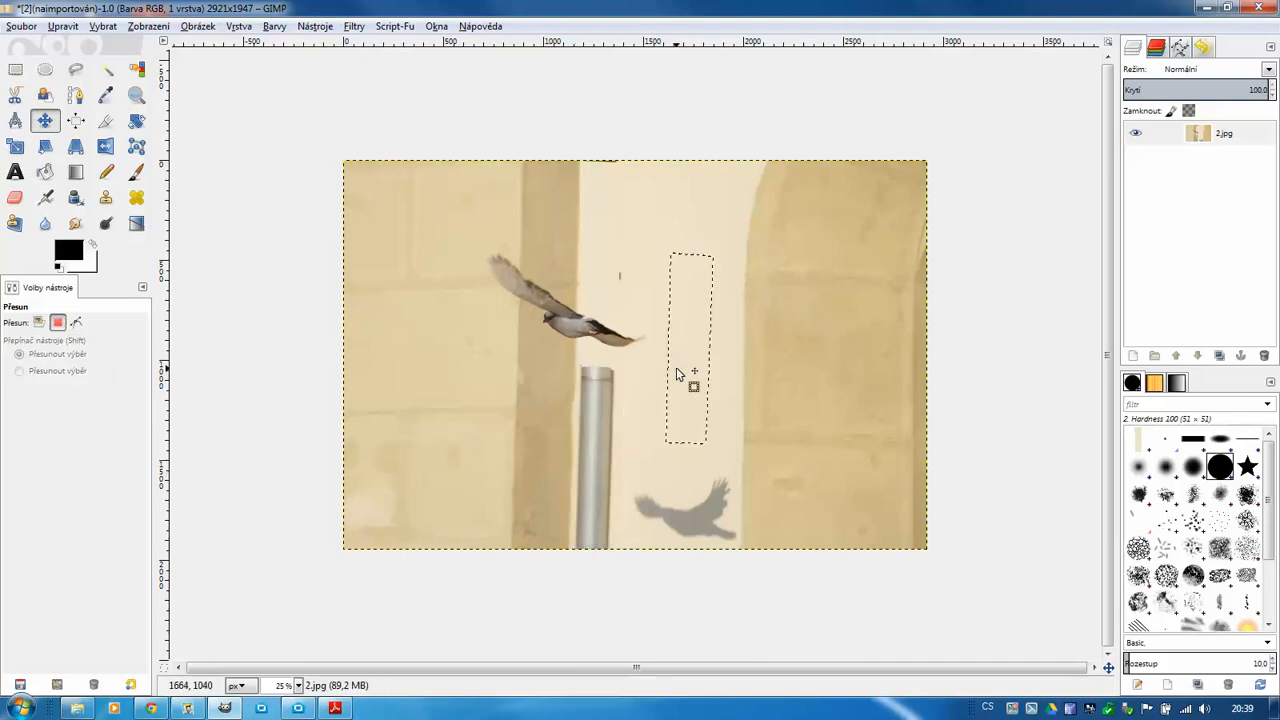
key("ctrl+c")
key("ctrl+v")
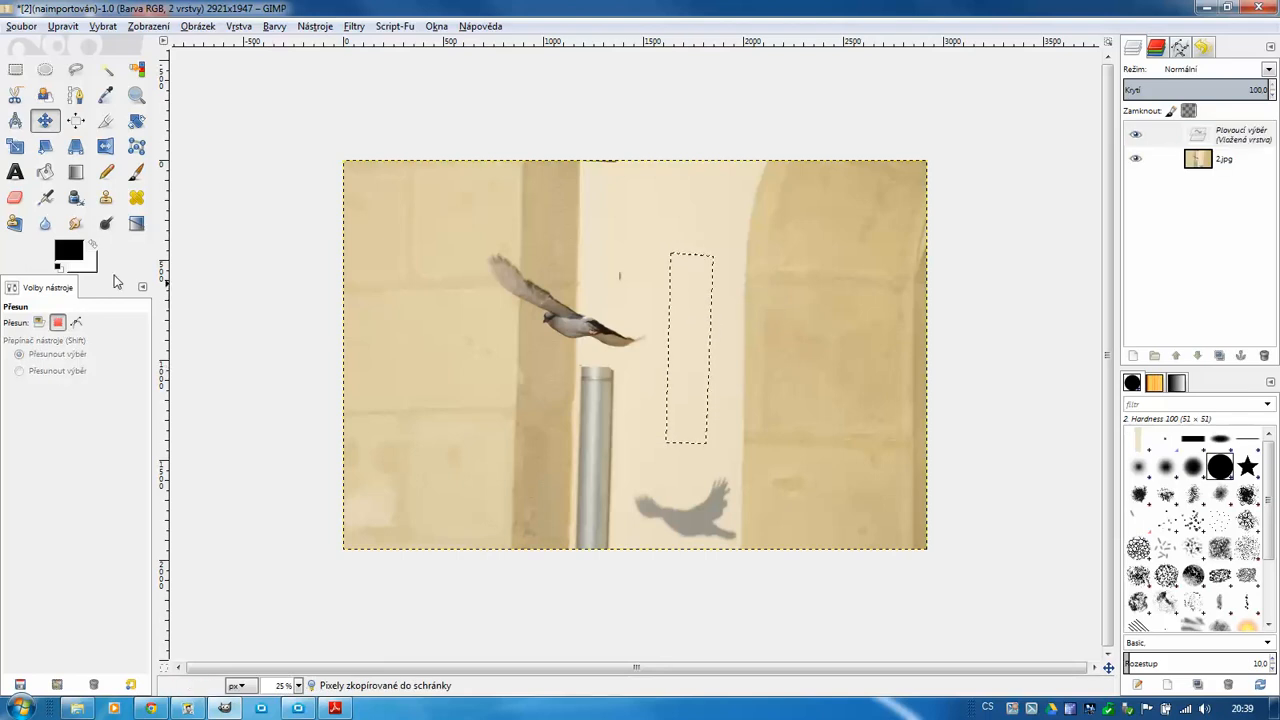
Move the pasted wall patch itself over the lower drainpipe and merge it into 2.jpg by way of a new layer.
left_click(39, 322)
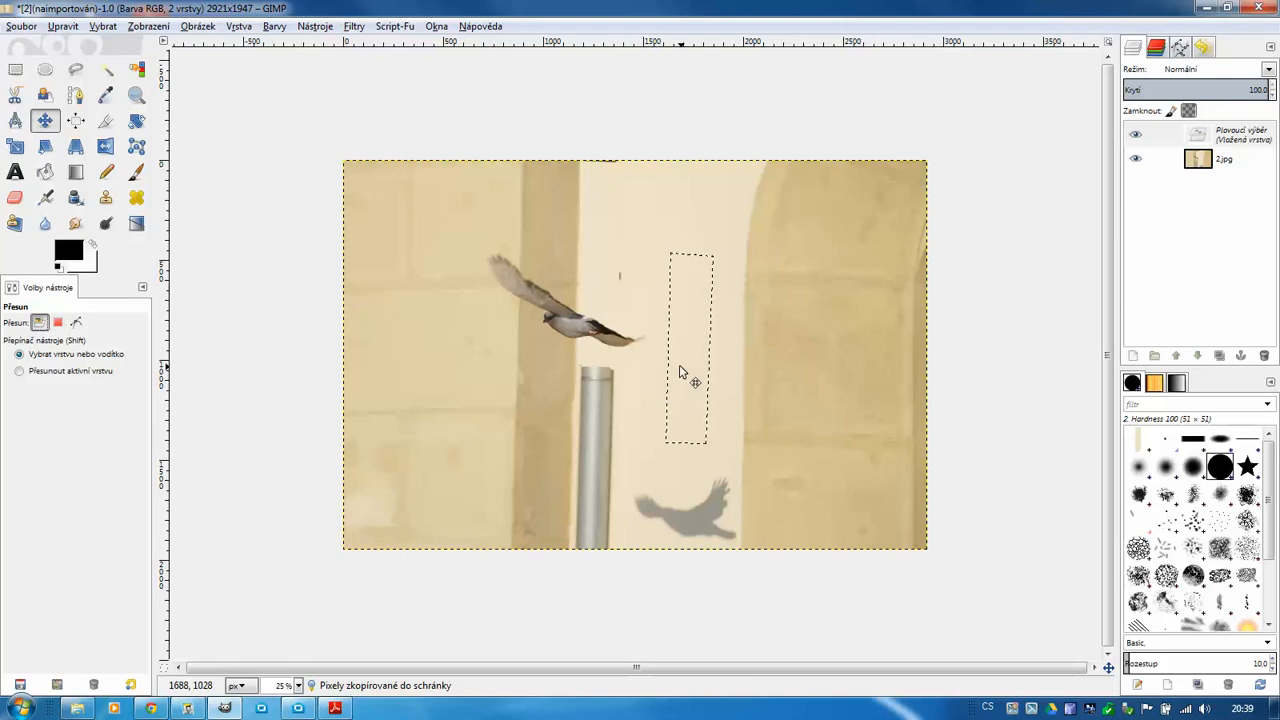
left_click_drag(683, 375, 588, 477)
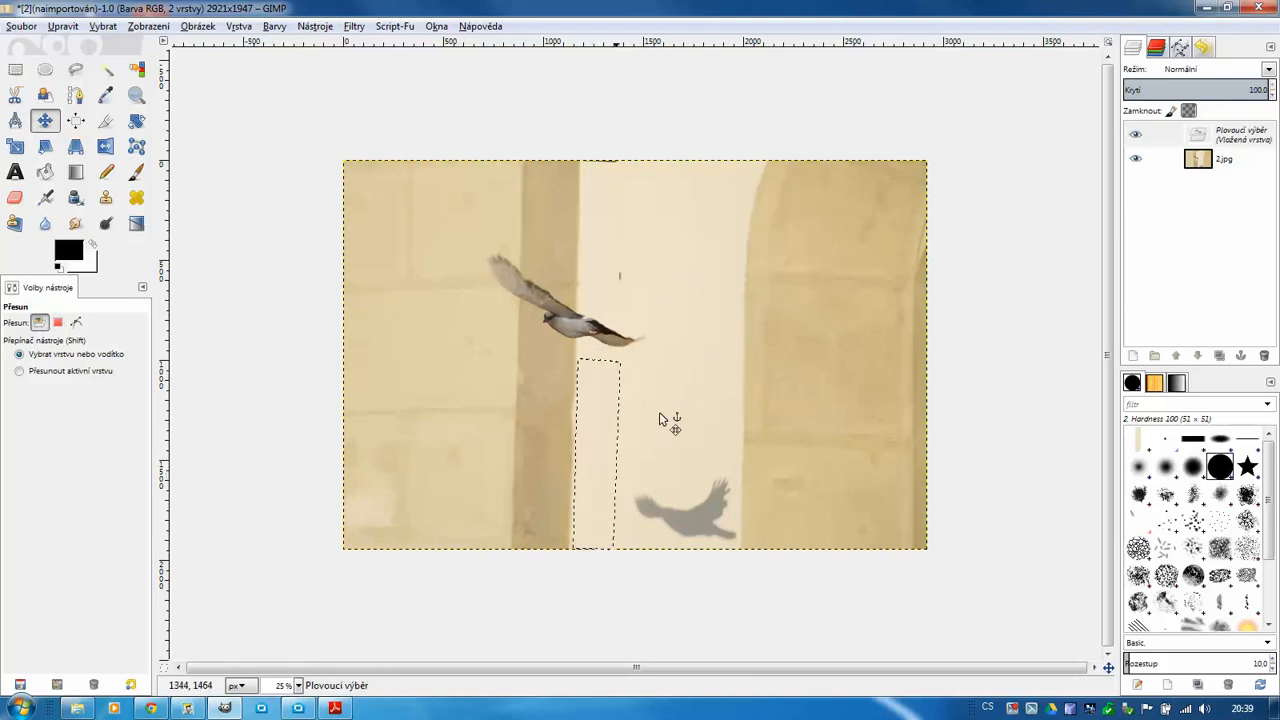
left_click(1200, 136)
right_click(1200, 140)
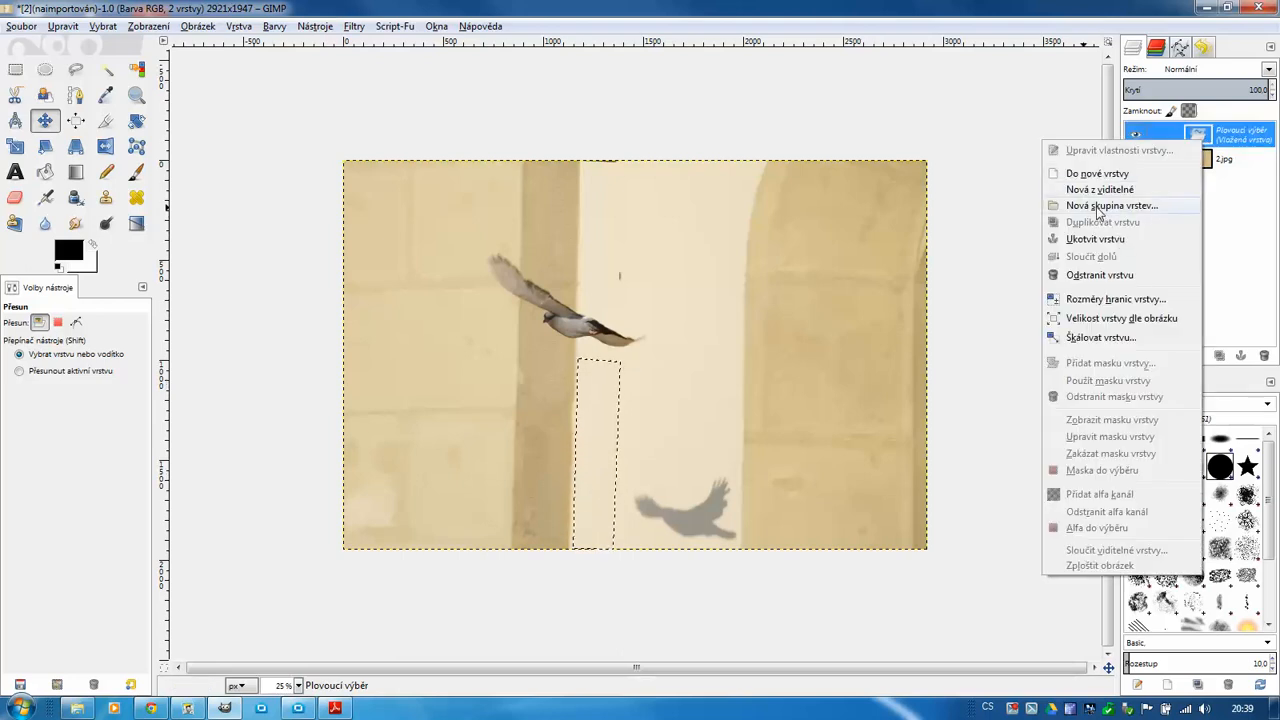
left_click(1097, 174)
right_click(1180, 140)
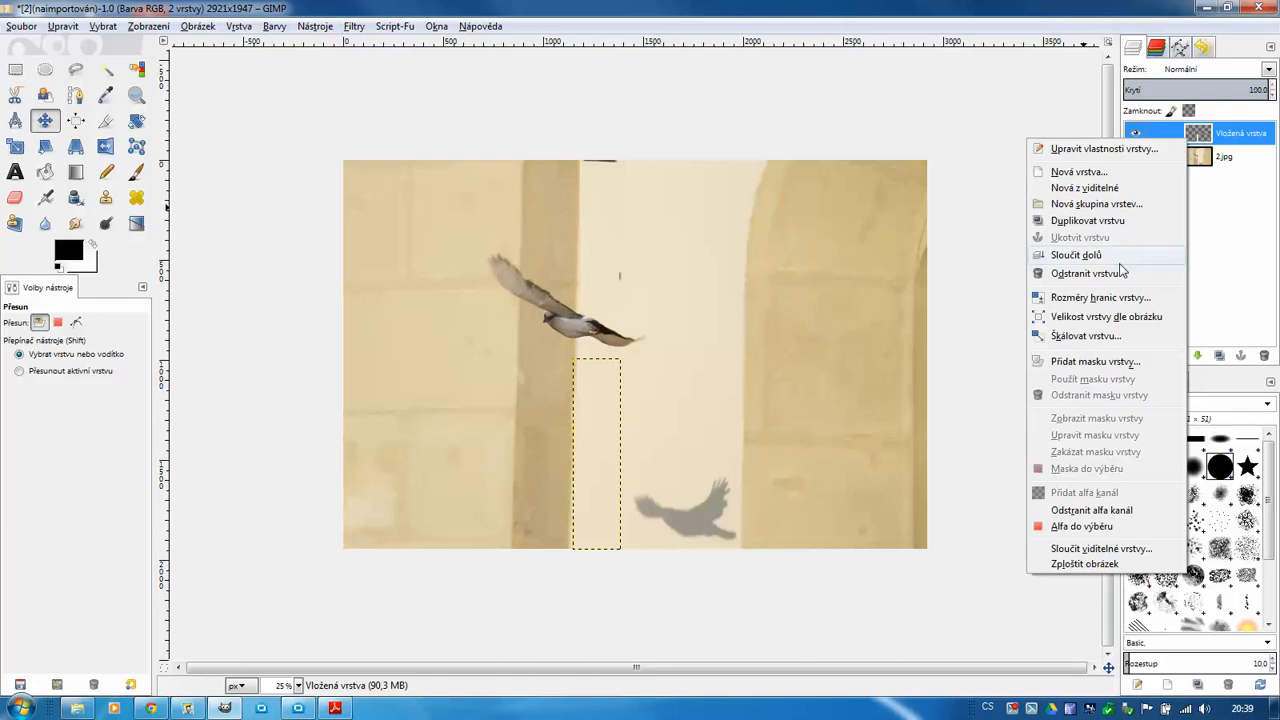
left_click(1099, 256)
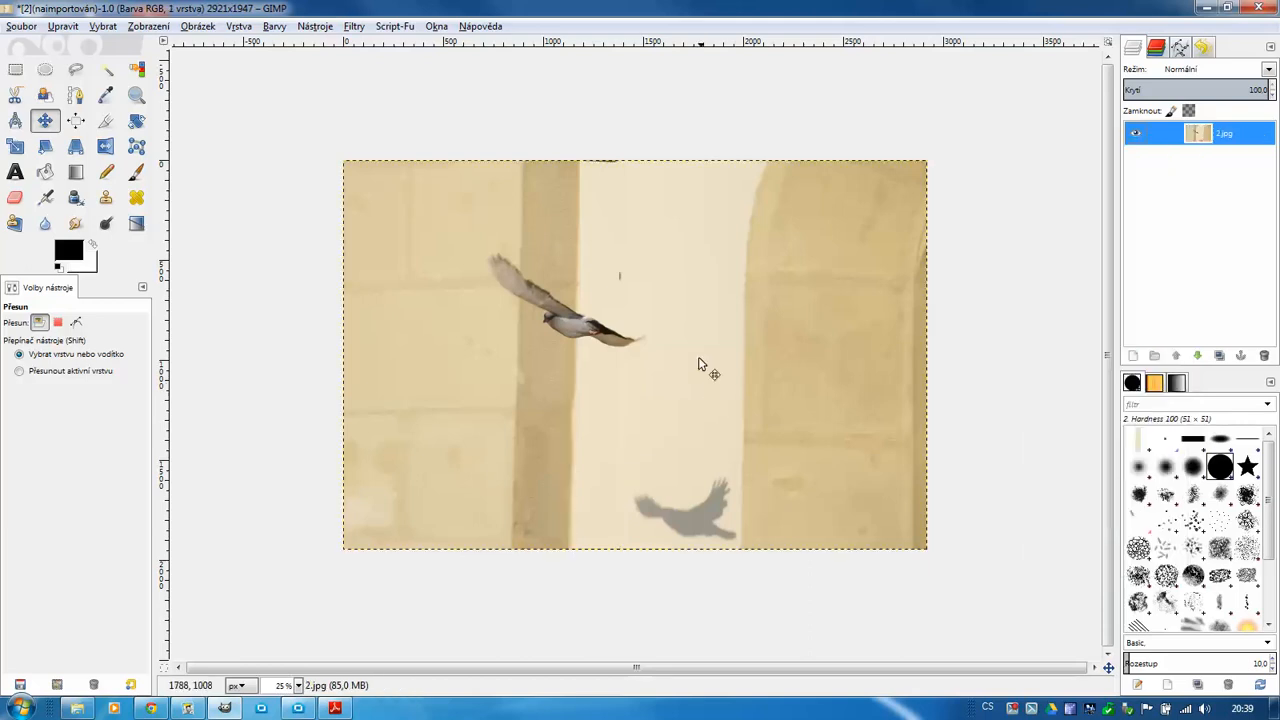
Clone away the small dark mark above the pigeon's tail with a brush size of 121.68, sampling the clean wall just beside it.
scroll(646, 290, "up", 3)
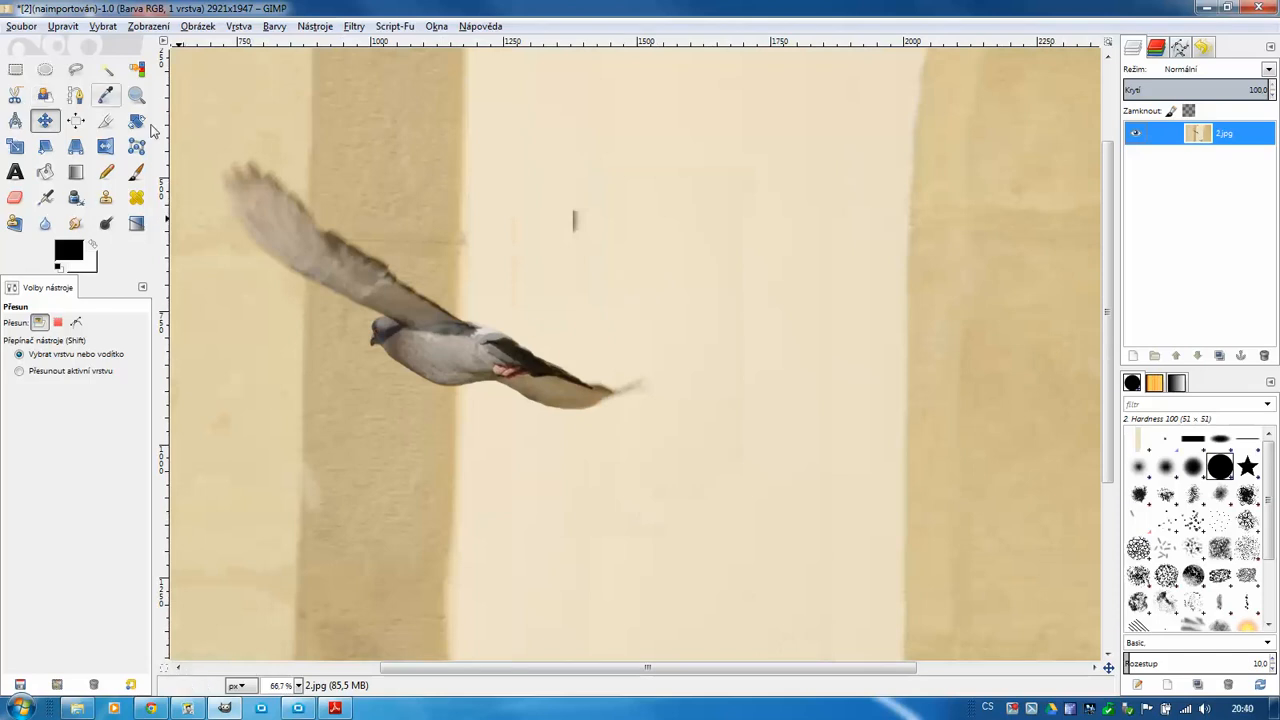
left_click(106, 198)
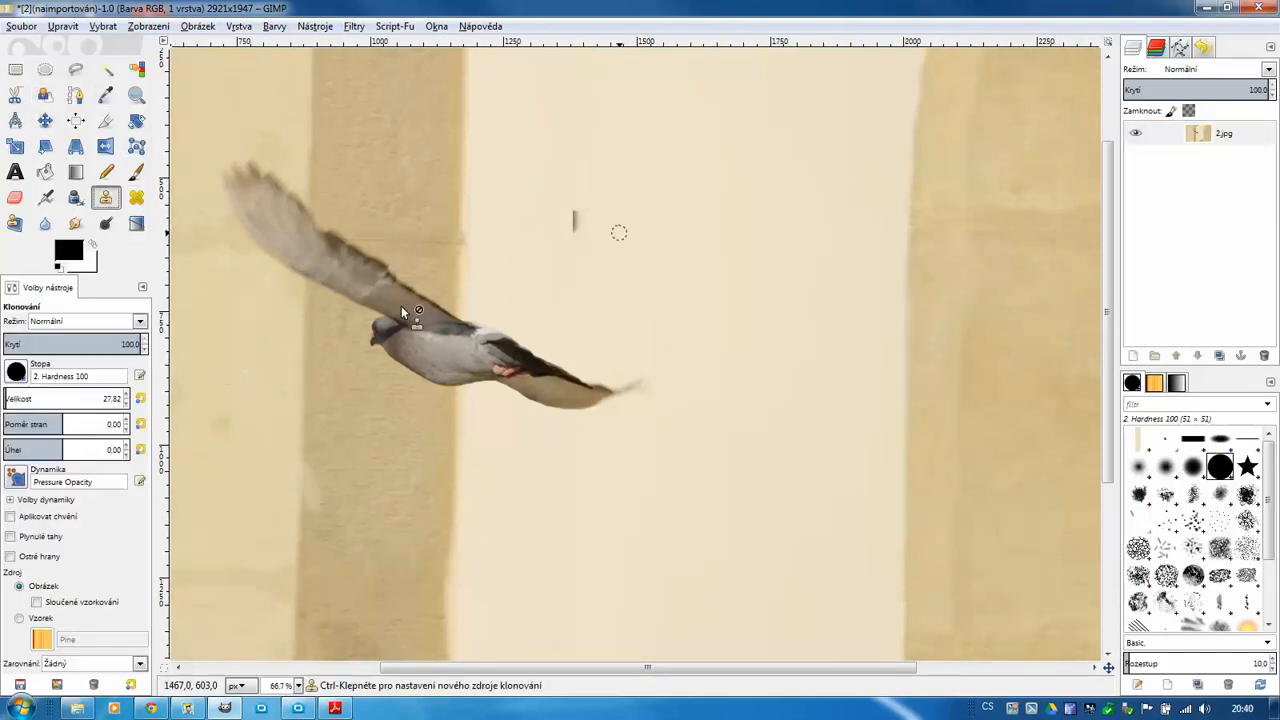
left_click(17, 396)
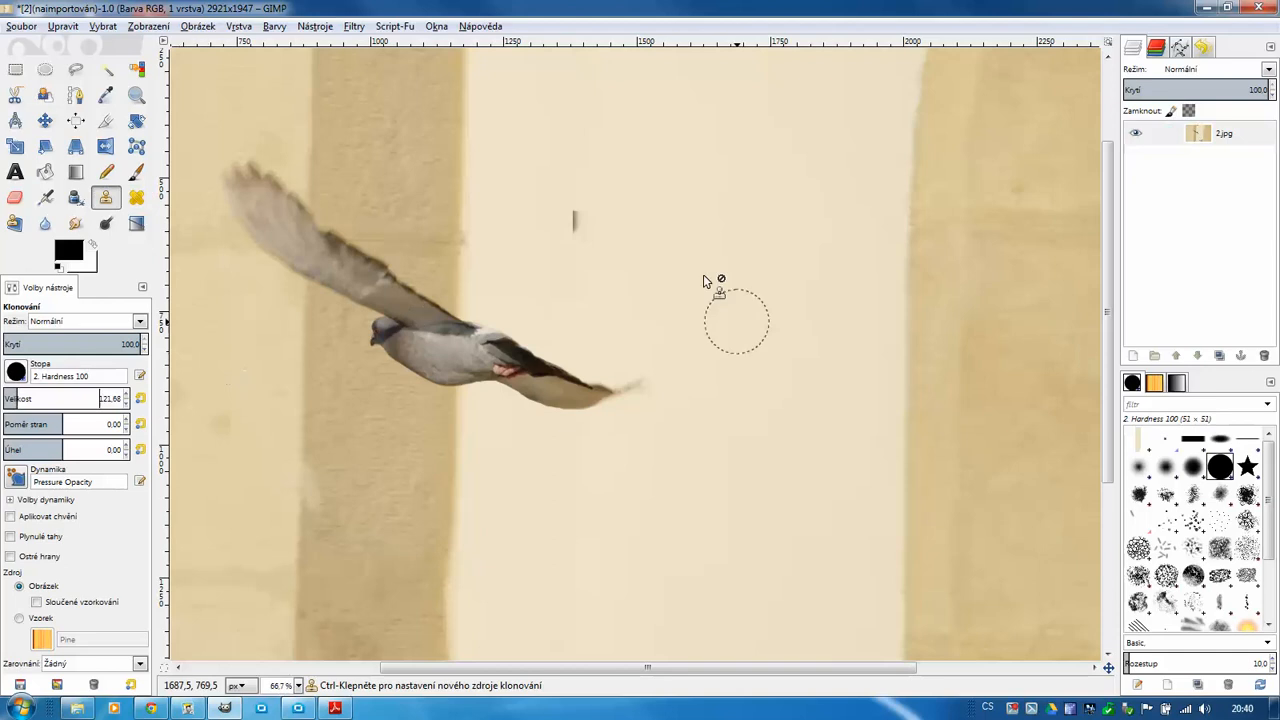
key("ctrl")
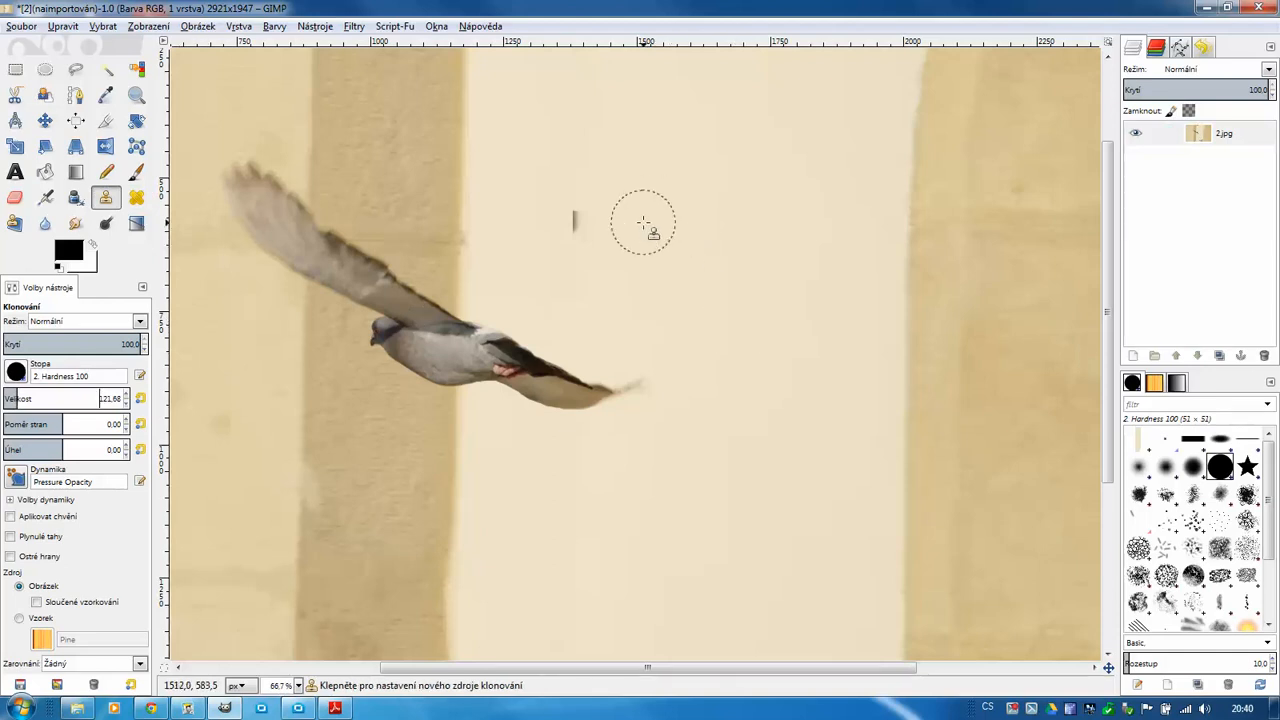
left_click(643, 222, "ctrl")
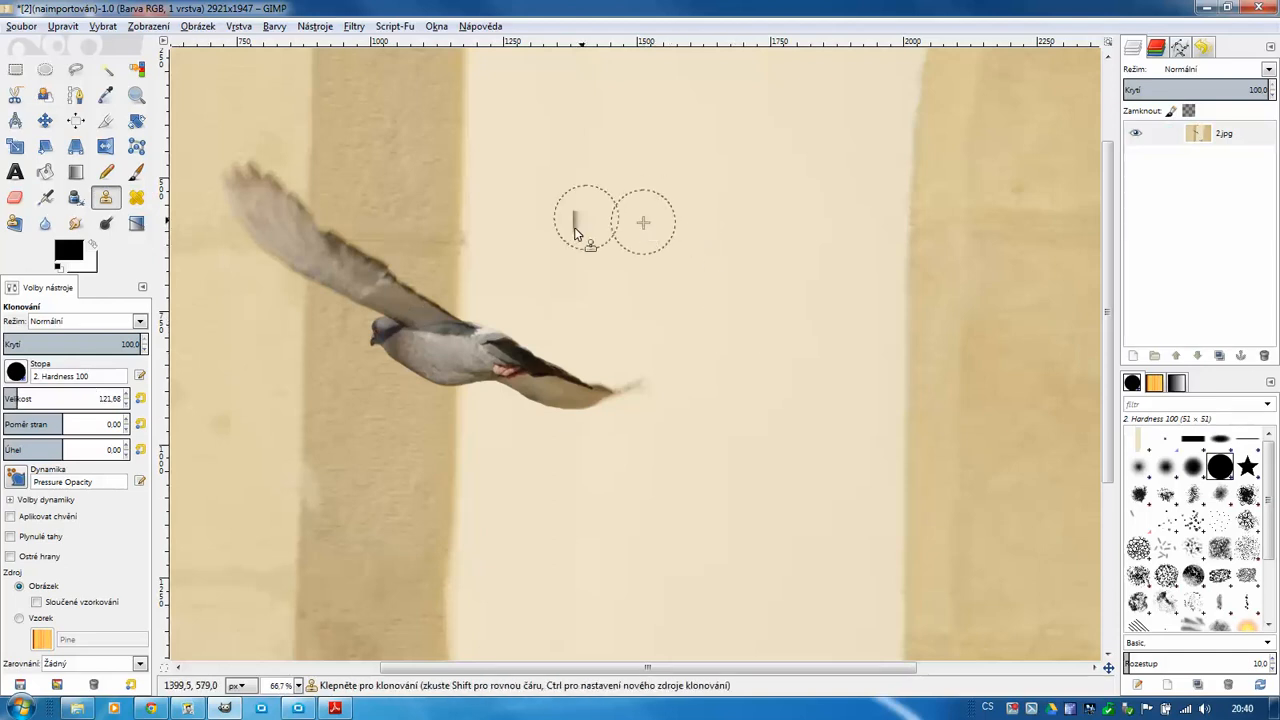
scroll(653, 390, "down", 1)
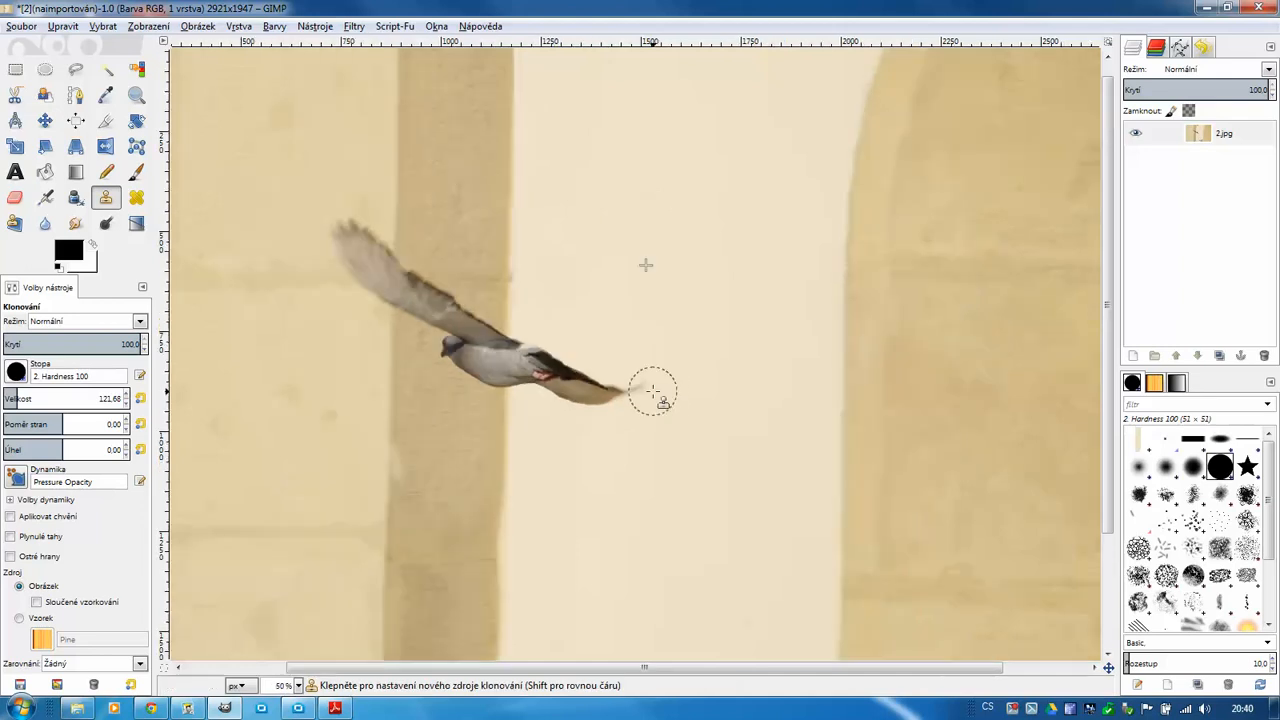